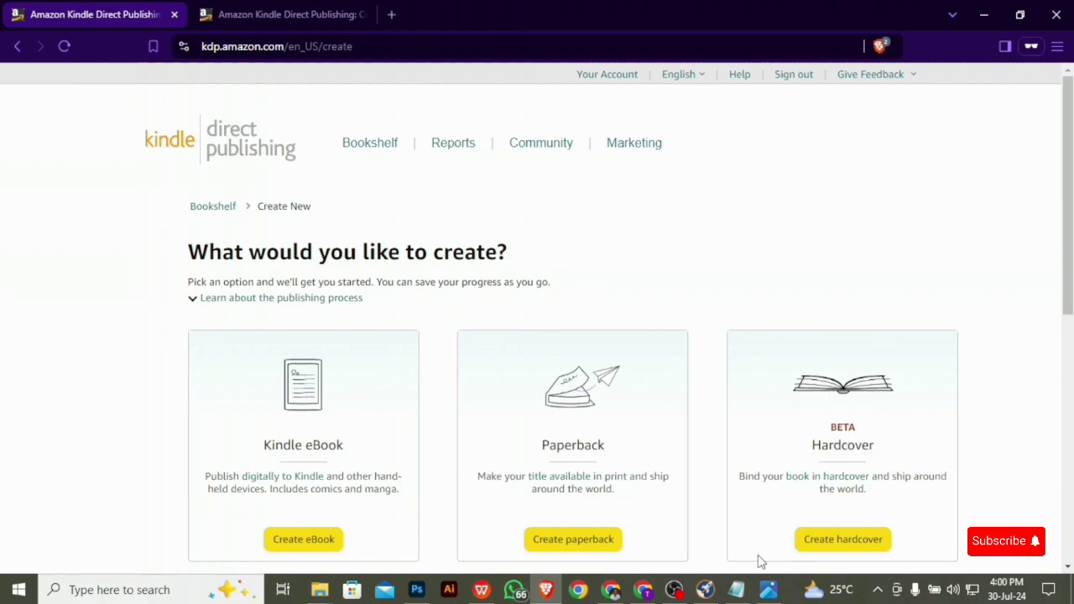
- Review the title, subtitle and design of the book cover in cover.jpg and return to the publishing page
{"action": "left_click", "coordinate": [769, 590]}
{"action": "double_click", "coordinate": [549, 75]}
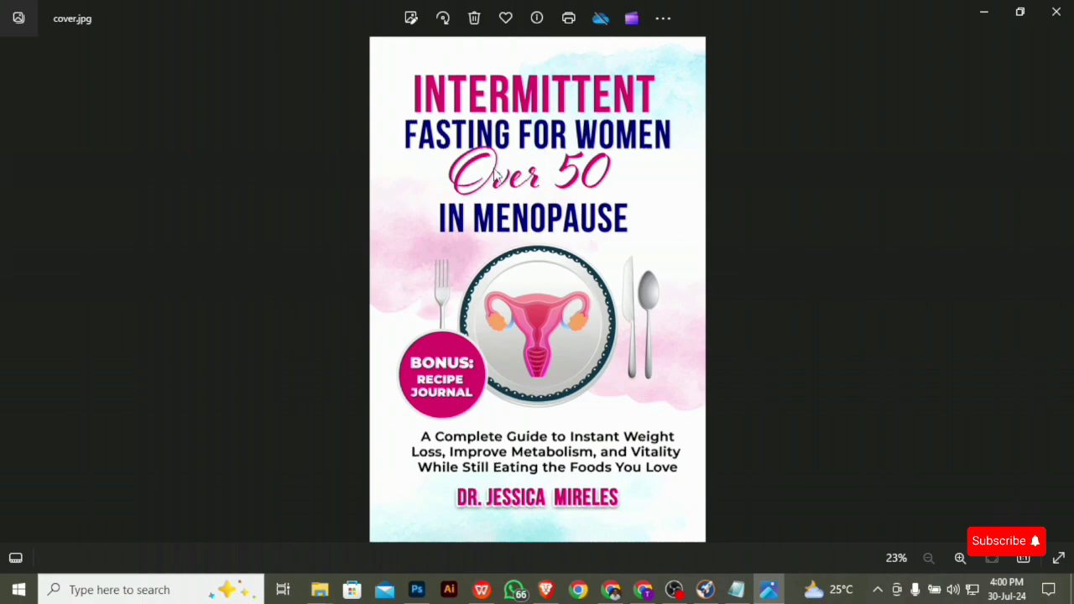
{"action": "left_click", "coordinate": [981, 15]}
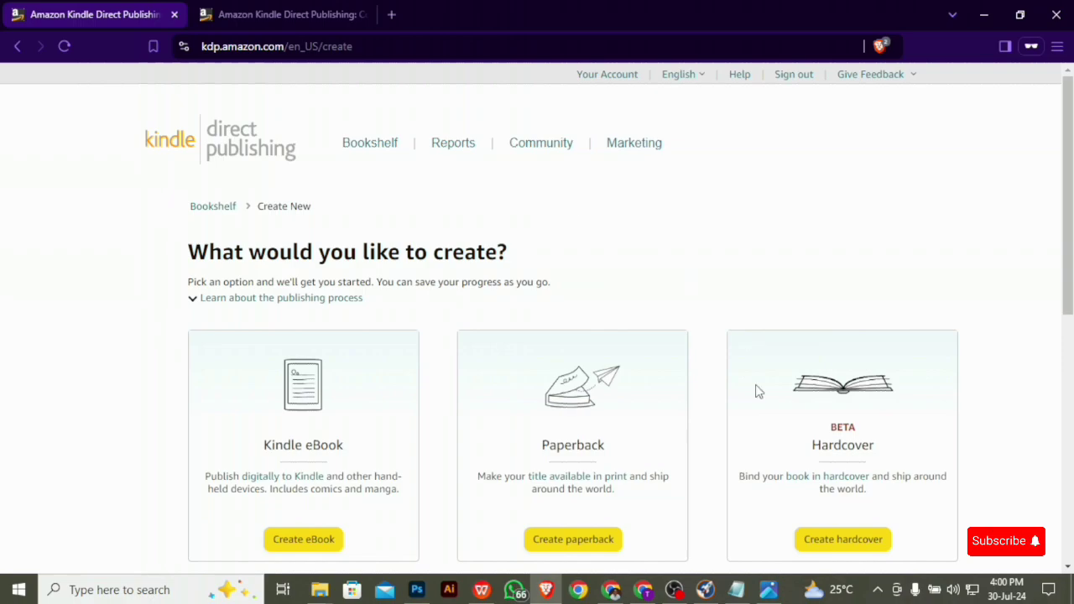
{"action": "left_click", "coordinate": [769, 590]}
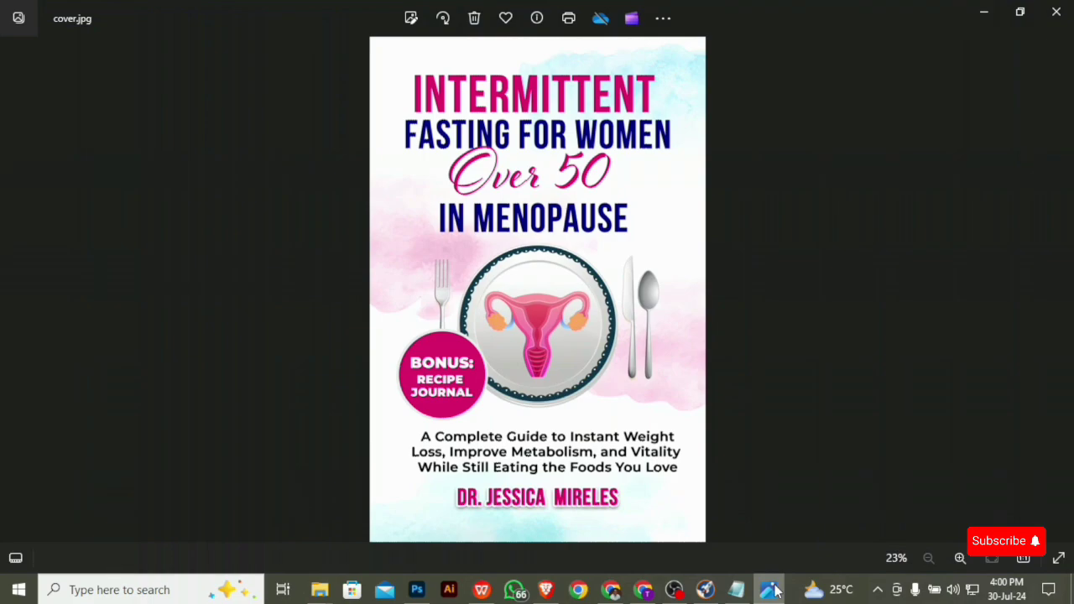
{"action": "left_click", "coordinate": [771, 590]}
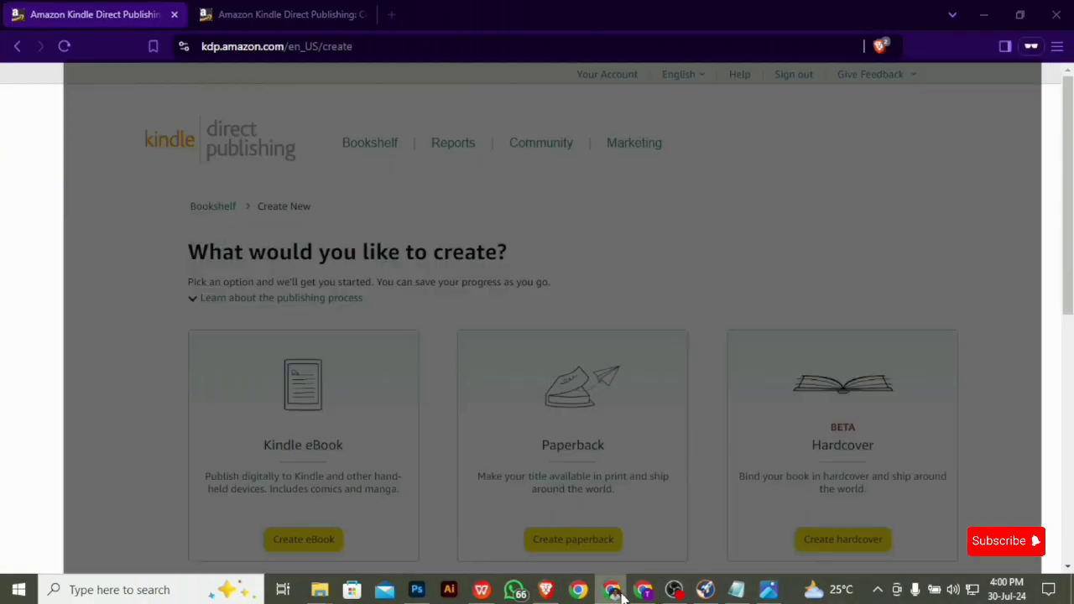
- Switch to Chrome and open amazon.com in a new incognito window
{"action": "left_click", "coordinate": [621, 595]}
{"action": "key", "text": "ctrl+shift+n"}
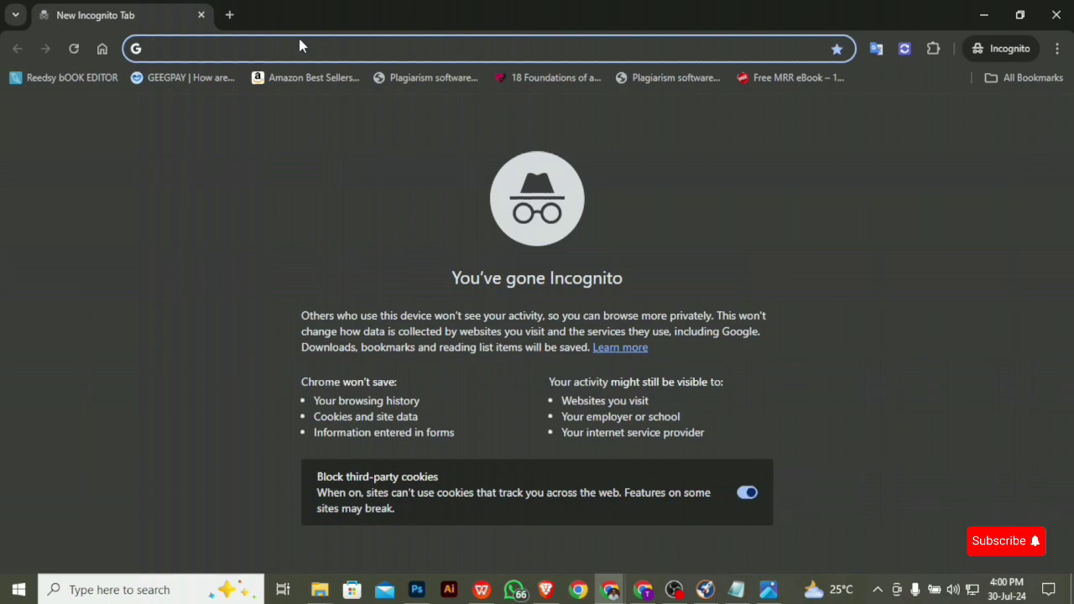
{"action": "type", "text": "amazon.com"}
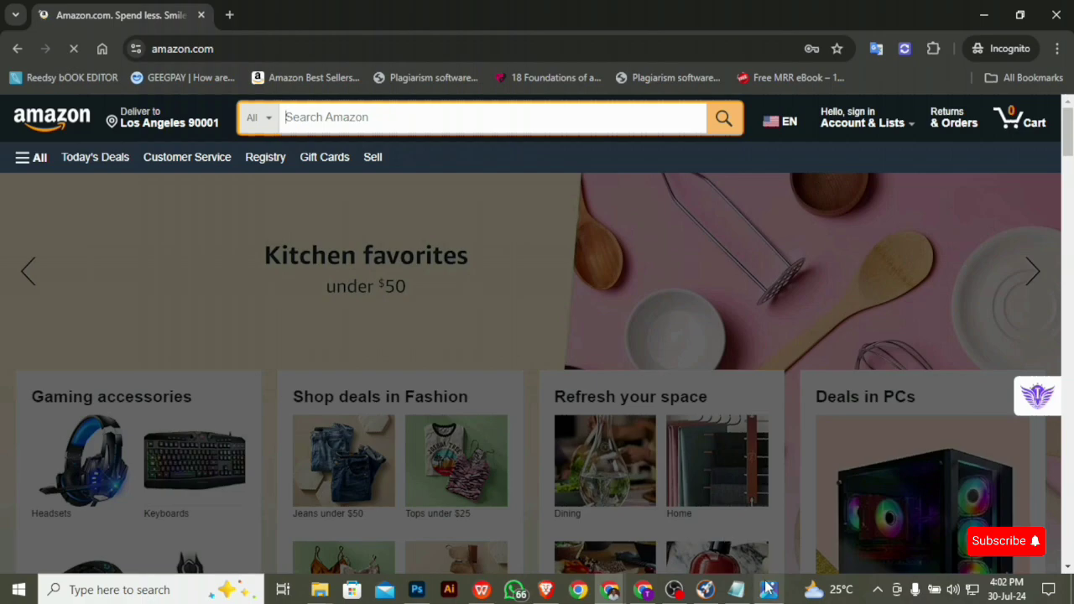
- Check the cover title again and search Amazon for "intermittent fasting for women over 60 in menopause"
{"action": "left_click", "coordinate": [767, 589]}
{"action": "left_click", "coordinate": [768, 589]}
{"action": "left_click", "coordinate": [449, 125]}
{"action": "type", "text": "In"}
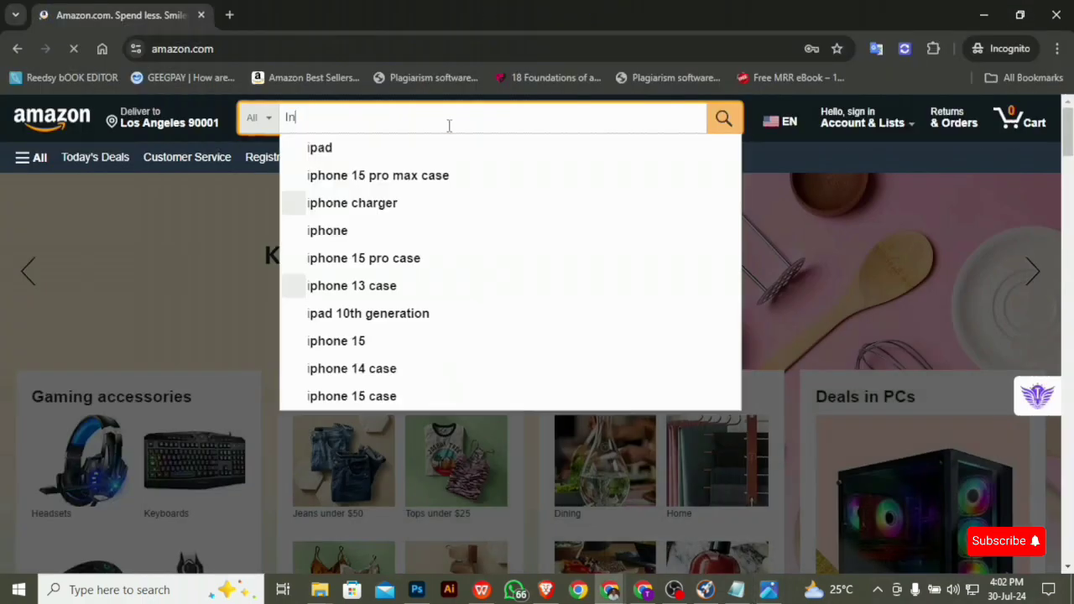
{"action": "type", "text": "termittent"}
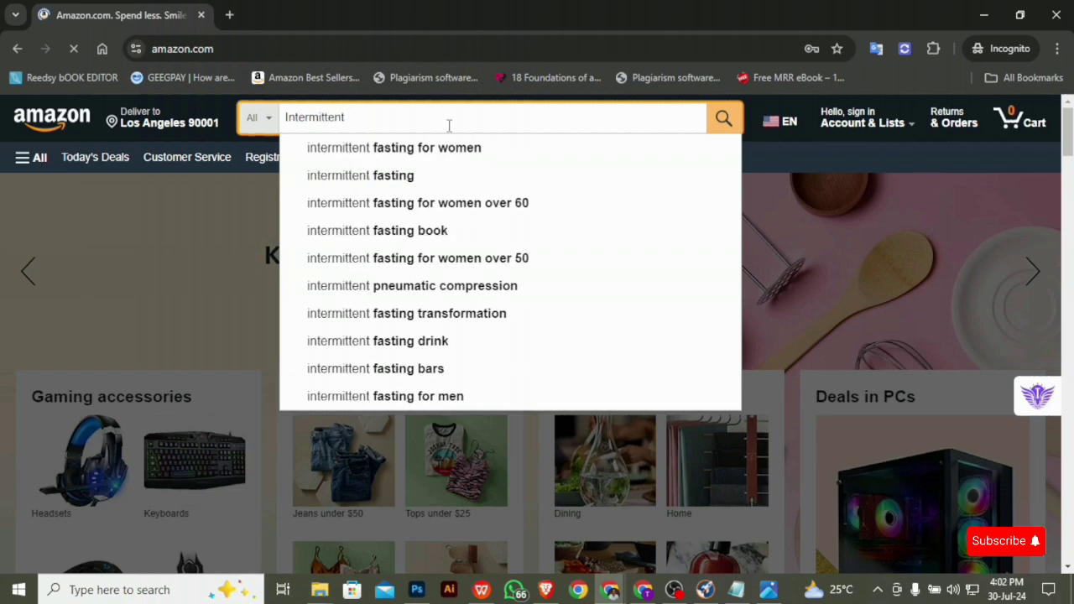
{"action": "key", "text": "Down"}
{"action": "key", "text": "Down"}
{"action": "key", "text": "Down"}
{"action": "key", "text": "Down"}
{"action": "key", "text": "Up"}
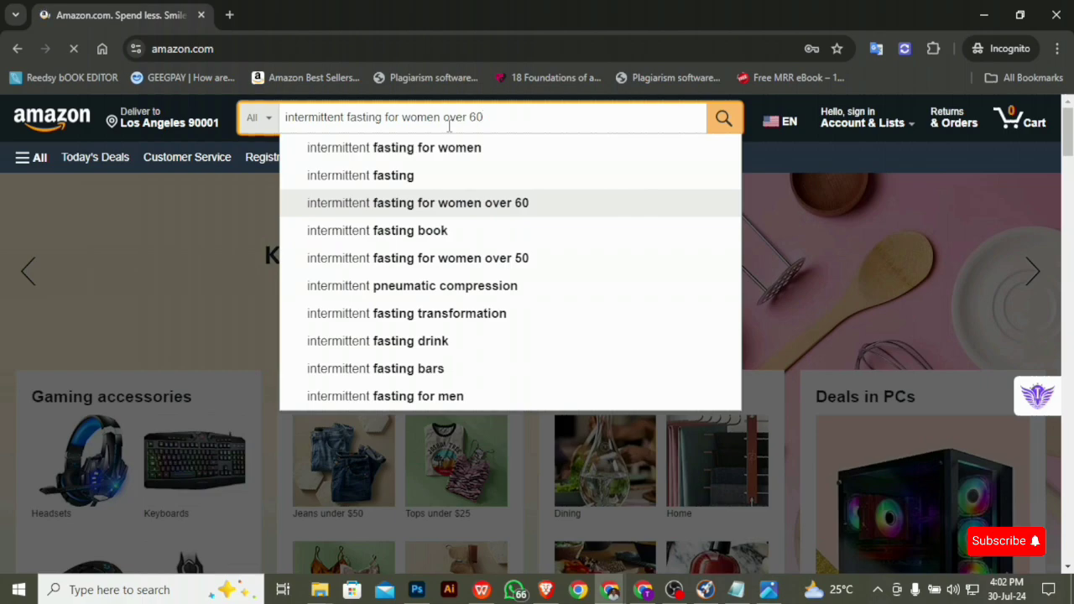
{"action": "type", "text": "in menopause"}
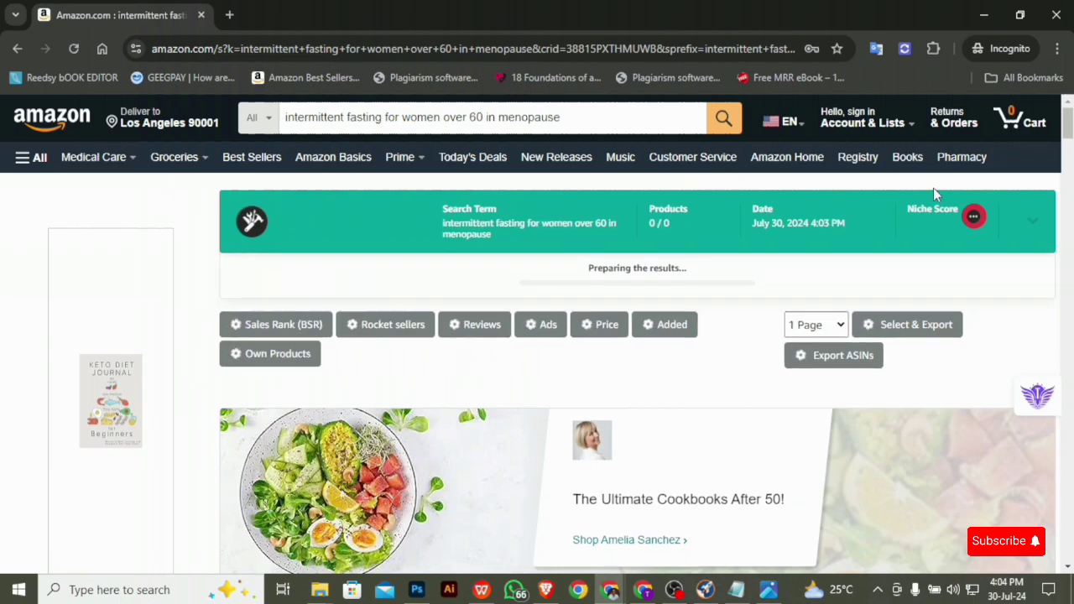
- Browse the search results and open the book "Successful Intermittent Fasting For Women Over 50" in a new tab
{"action": "scroll", "coordinate": [624, 283], "scroll_direction": "down", "scroll_amount": 2}
{"action": "scroll", "coordinate": [625, 282], "scroll_direction": "down", "scroll_amount": 4}
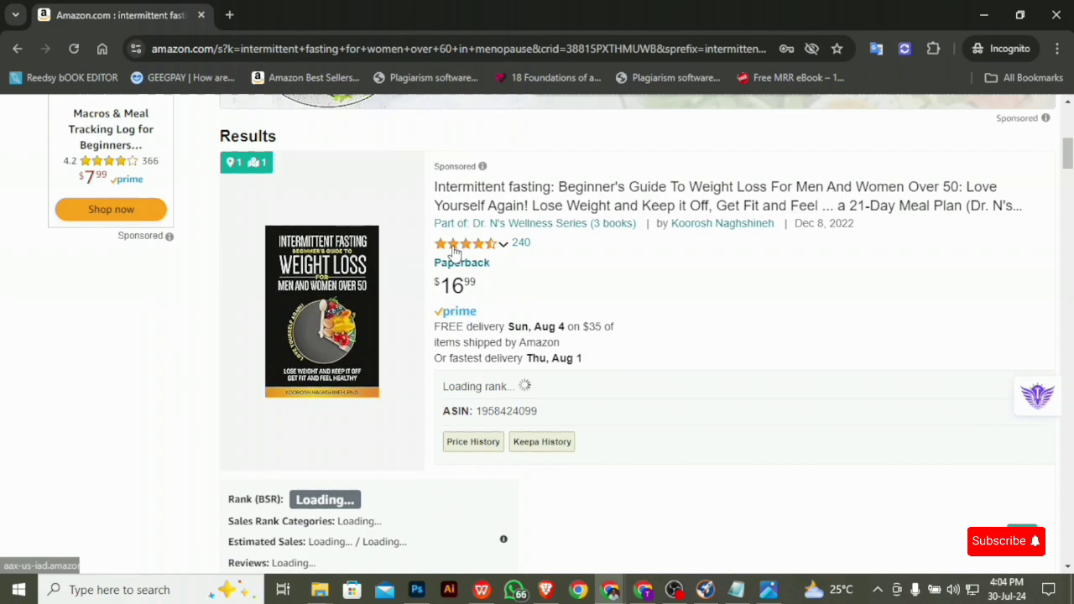
{"action": "left_click", "coordinate": [460, 243]}
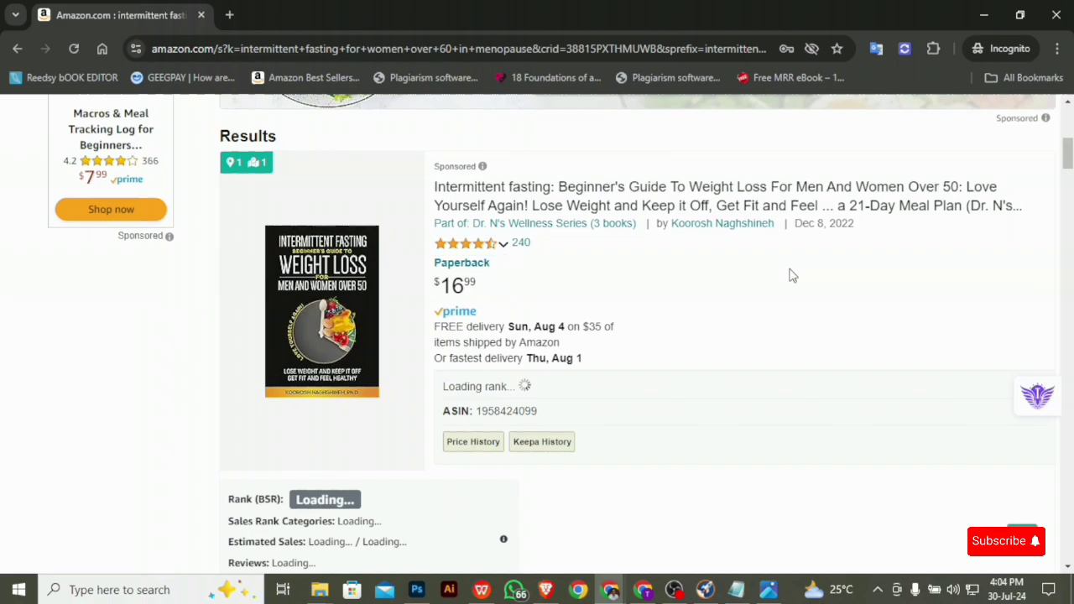
{"action": "scroll", "coordinate": [802, 260], "scroll_direction": "down", "scroll_amount": 7}
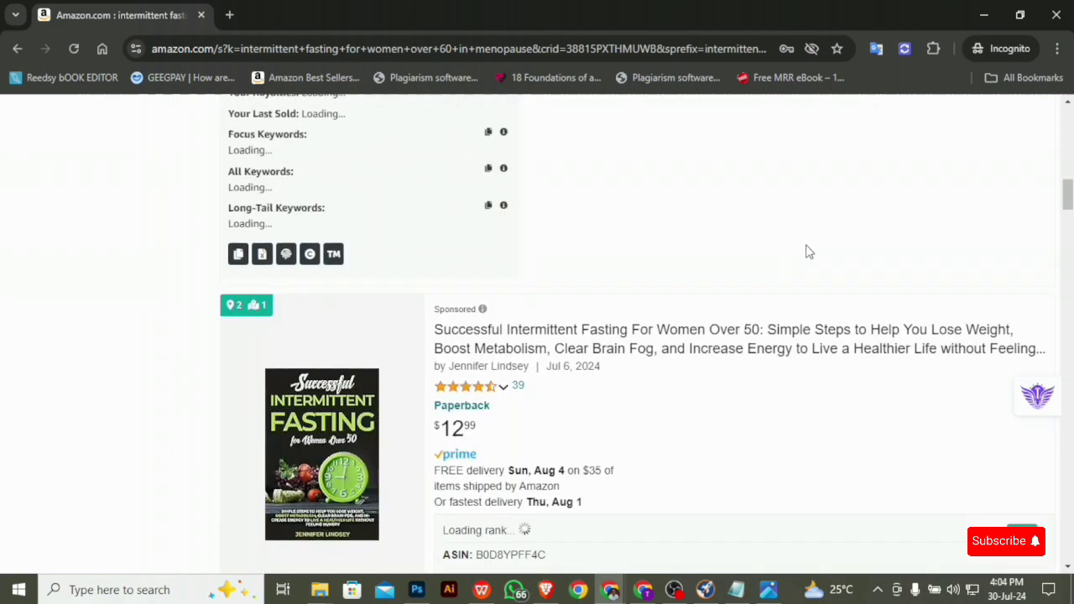
{"action": "scroll", "coordinate": [805, 251], "scroll_direction": "down", "scroll_amount": 1}
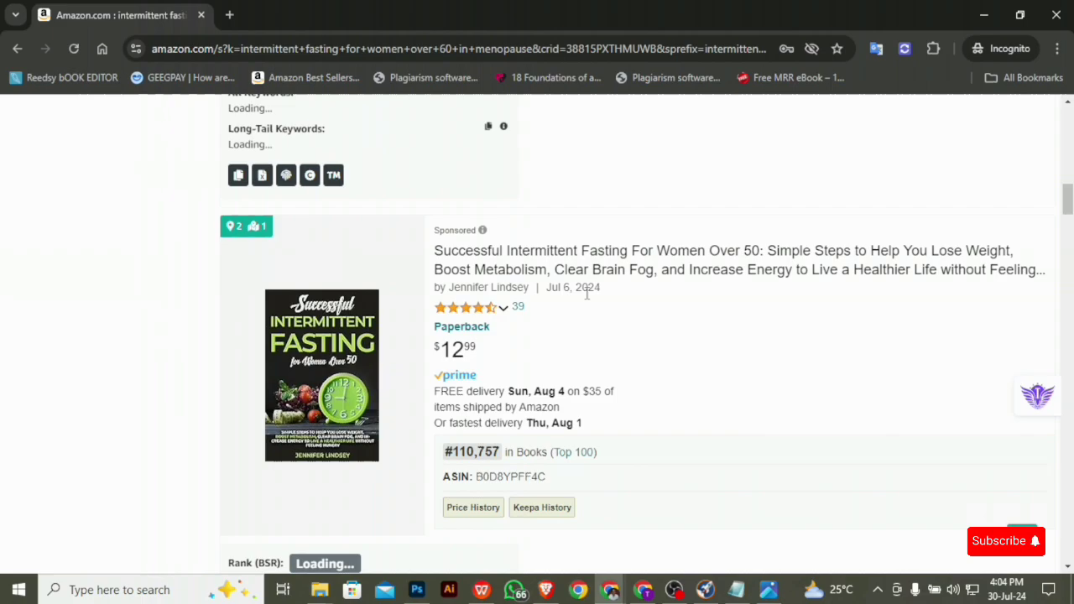
{"action": "right_click", "coordinate": [621, 262]}
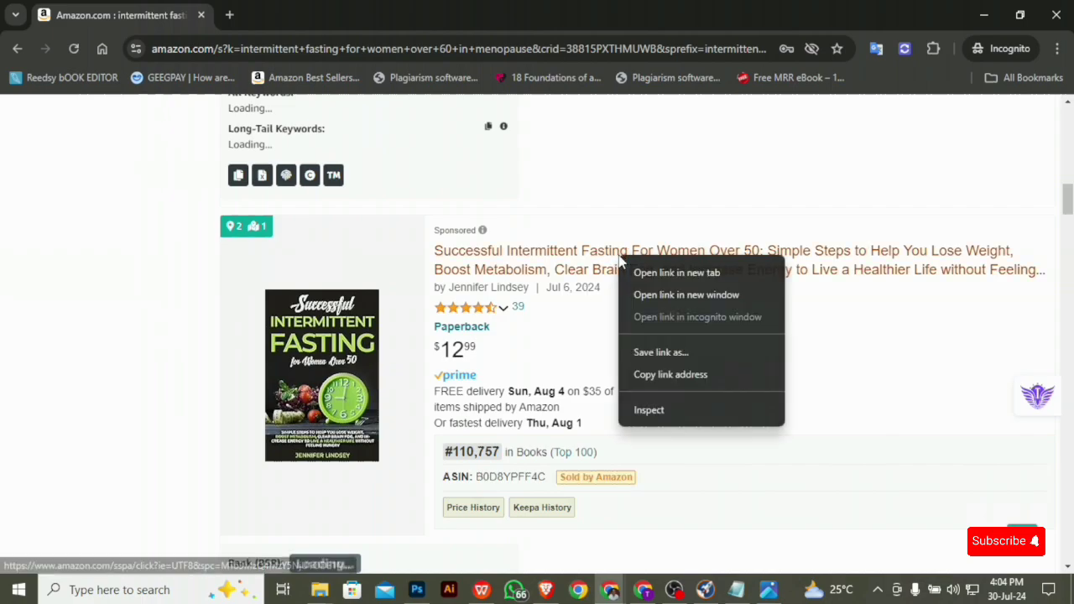
{"action": "left_click", "coordinate": [695, 273]}
- Open the competing book "Intermittent Fasting for Women Over 50: 7 Effortless Steps" from the search results in another new tab
{"action": "scroll", "coordinate": [763, 322], "scroll_direction": "down", "scroll_amount": 7}
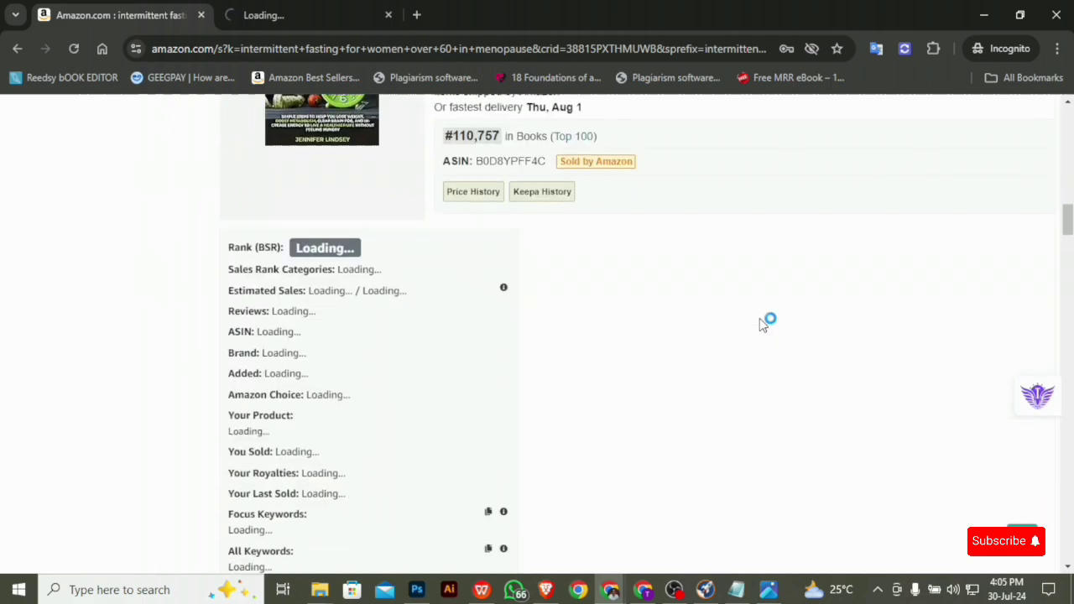
{"action": "scroll", "coordinate": [764, 326], "scroll_direction": "down", "scroll_amount": 2}
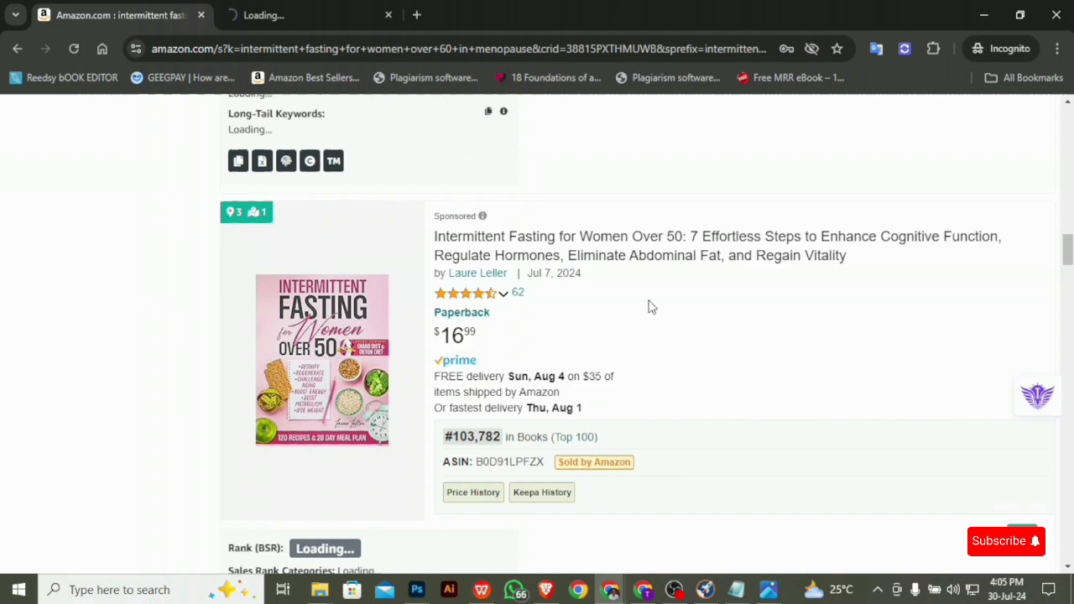
{"action": "scroll", "coordinate": [648, 307], "scroll_direction": "down", "scroll_amount": 10}
{"action": "scroll", "coordinate": [699, 309], "scroll_direction": "up", "scroll_amount": 13}
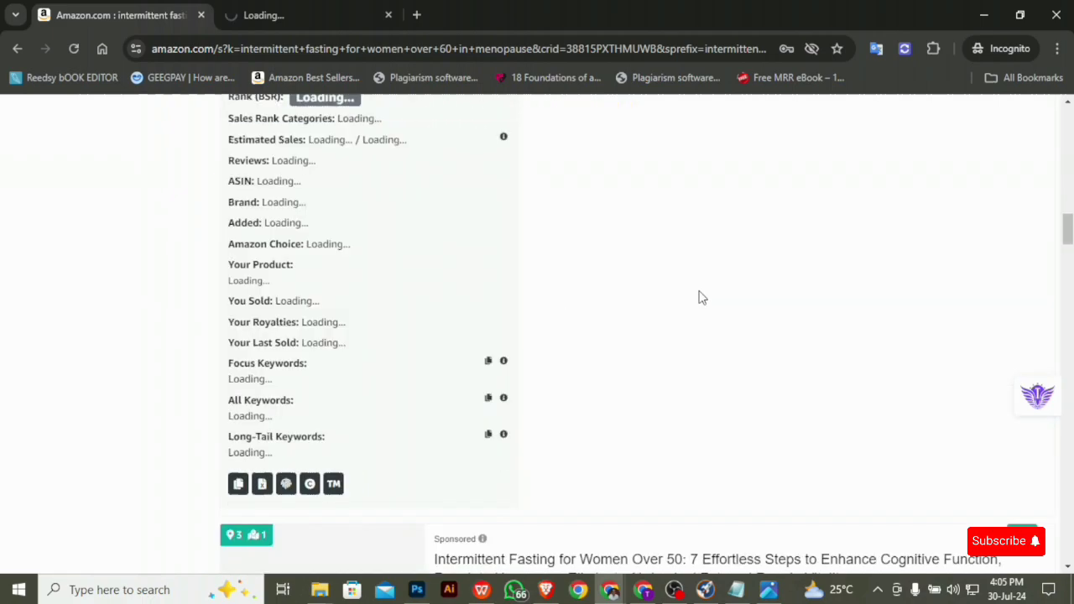
{"action": "scroll", "coordinate": [699, 297], "scroll_direction": "down", "scroll_amount": 4}
{"action": "right_click", "coordinate": [735, 252]}
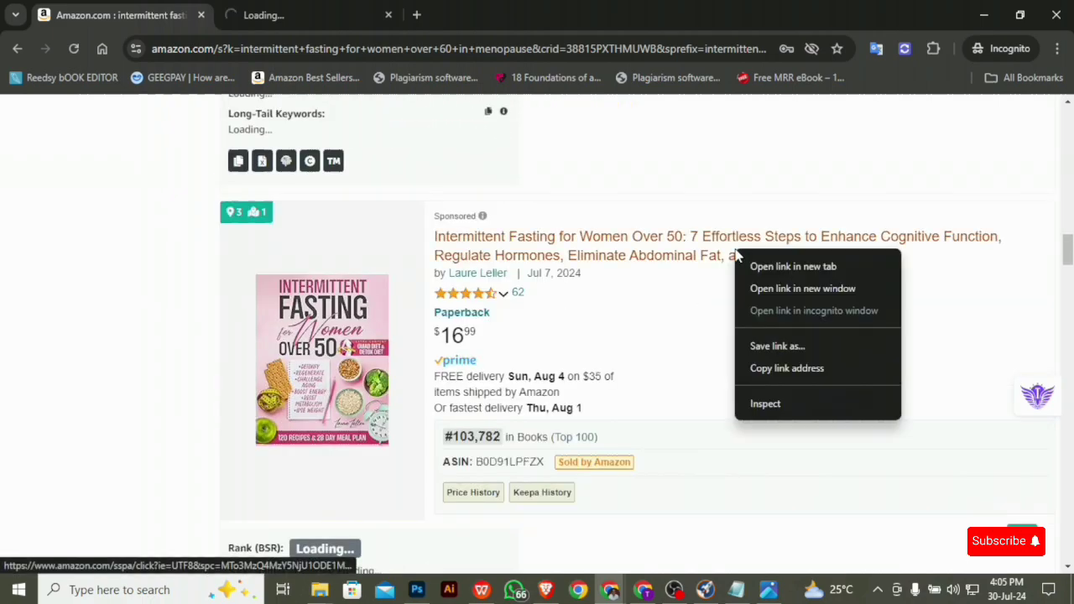
{"action": "left_click", "coordinate": [780, 267]}
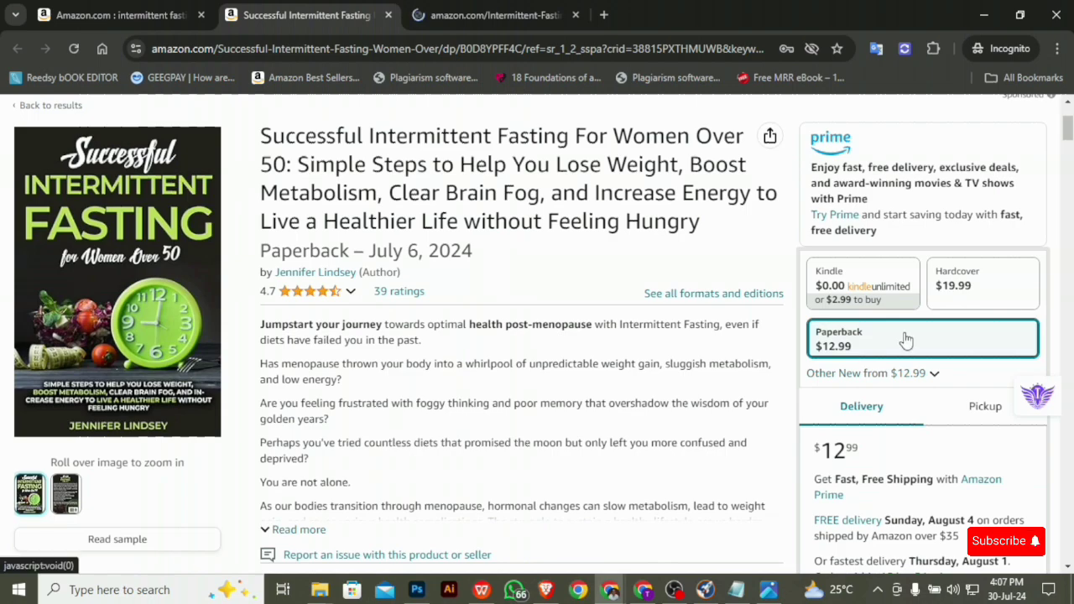
- Show the Kindle edition of "Successful Intermittent Fasting For Women Over 50" and examine its publication date and best-seller categories in the product details
{"action": "left_click", "coordinate": [867, 291]}
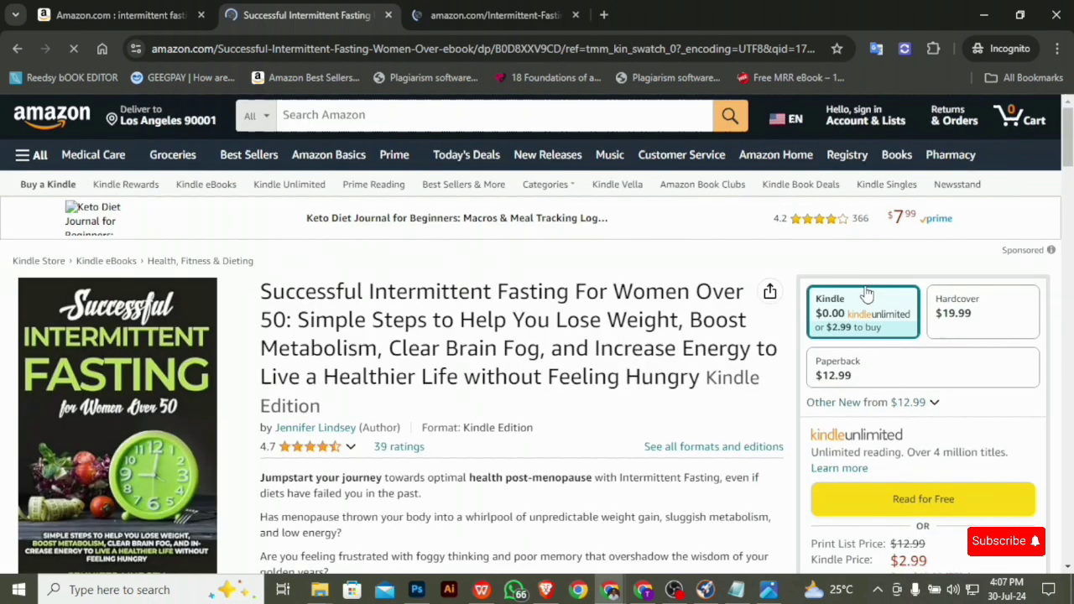
{"action": "scroll", "coordinate": [868, 291], "scroll_direction": "down", "scroll_amount": 10}
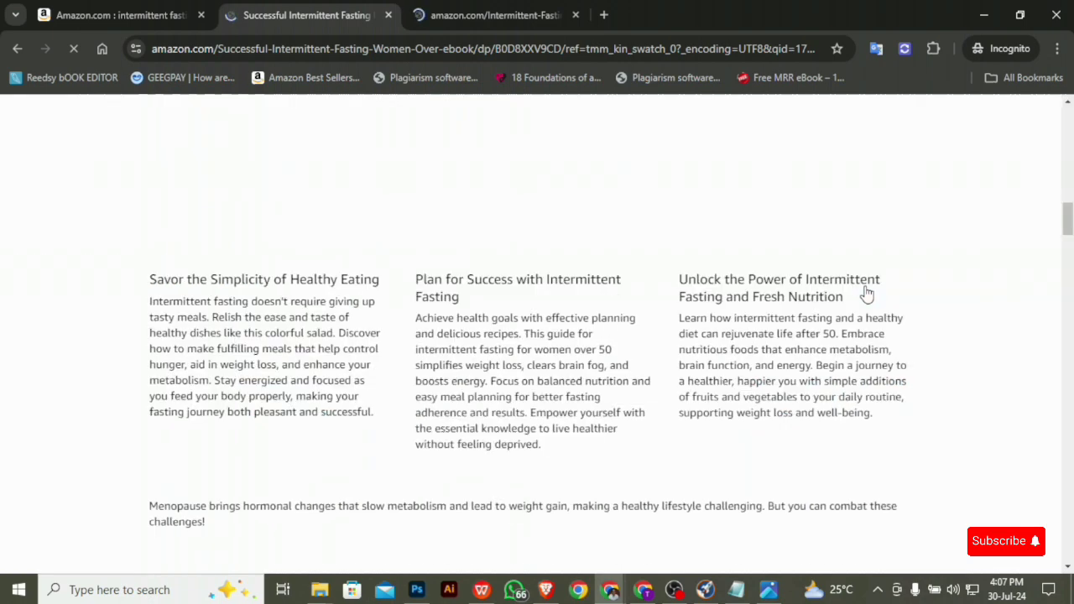
{"action": "scroll", "coordinate": [867, 293], "scroll_direction": "down", "scroll_amount": 3}
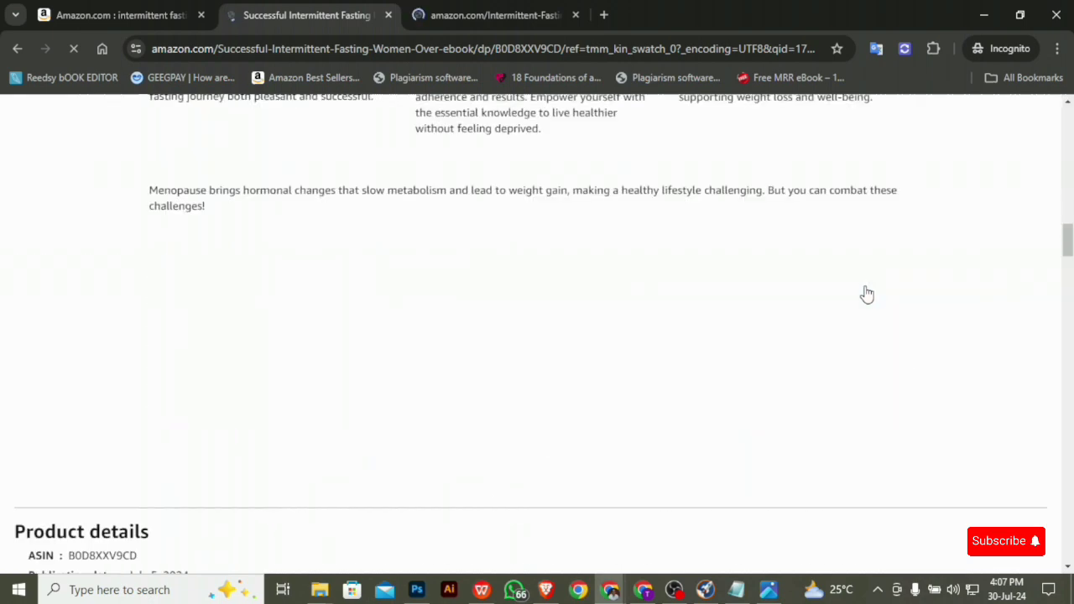
{"action": "scroll", "coordinate": [867, 293], "scroll_direction": "down", "scroll_amount": 3}
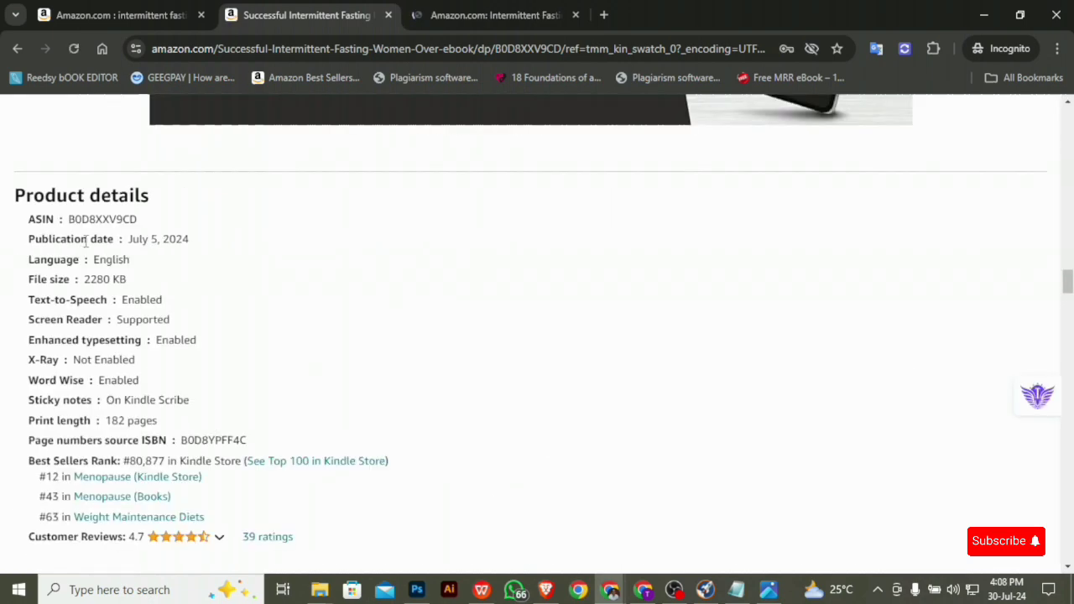
{"action": "scroll", "coordinate": [186, 291], "scroll_direction": "down", "scroll_amount": 1}
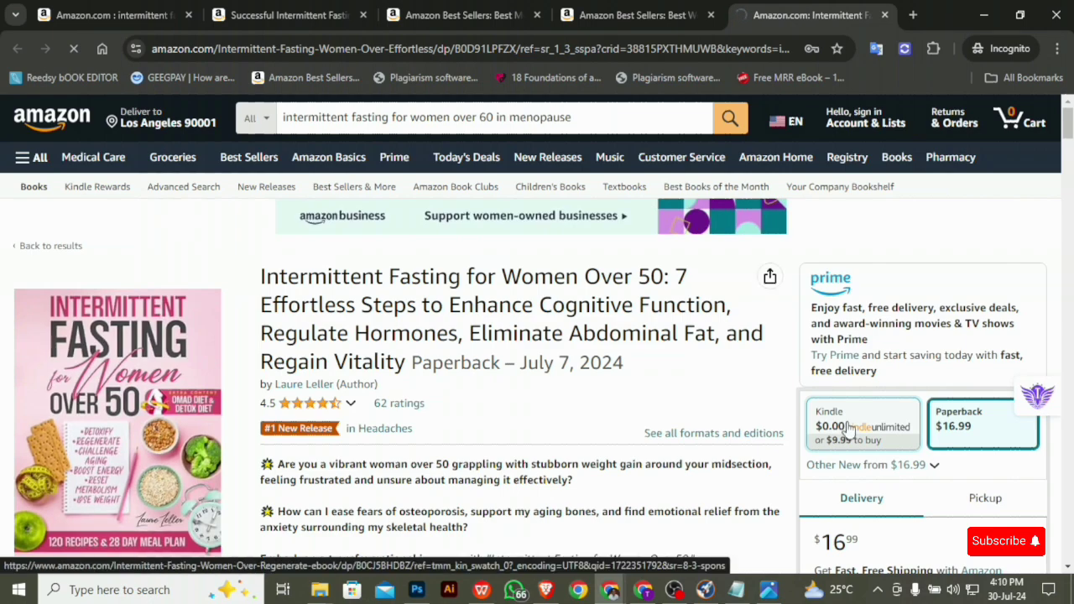
- Show the Kindle edition of the "7 Effortless Steps" book and examine its best-seller rank and categories in the product details
{"action": "left_click", "coordinate": [850, 428]}
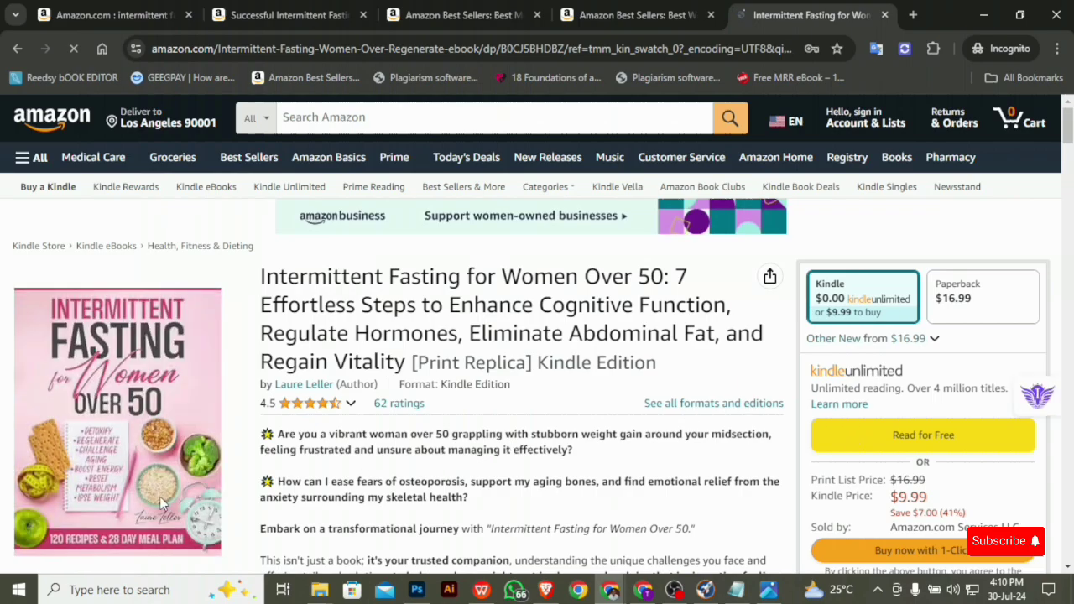
{"action": "scroll", "coordinate": [167, 433], "scroll_direction": "down", "scroll_amount": 6}
{"action": "scroll", "coordinate": [169, 434], "scroll_direction": "down", "scroll_amount": 3}
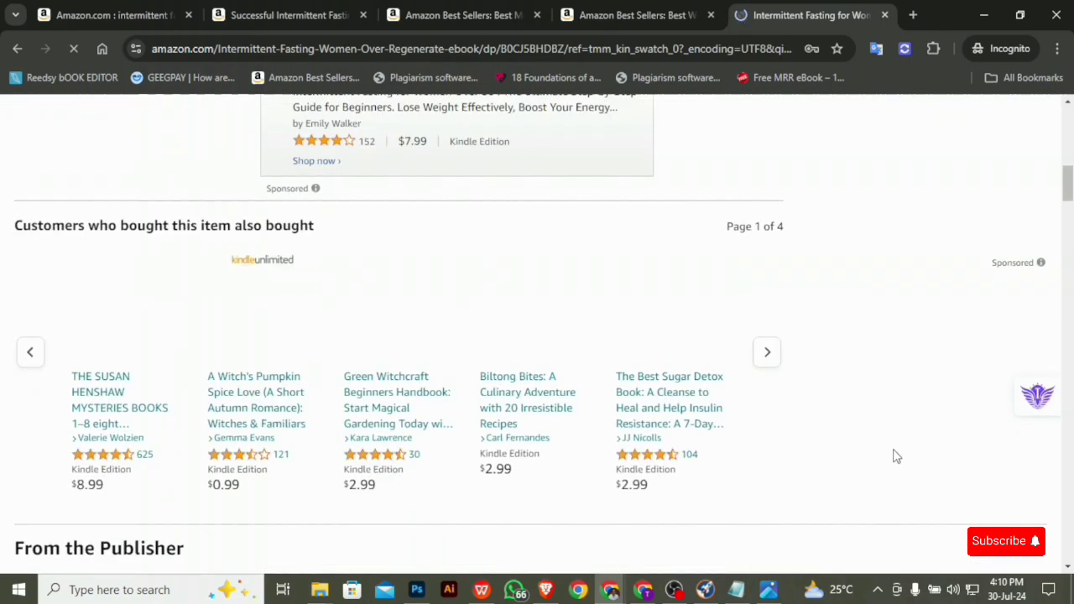
{"action": "scroll", "coordinate": [894, 455], "scroll_direction": "up", "scroll_amount": 10}
{"action": "scroll", "coordinate": [699, 359], "scroll_direction": "down", "scroll_amount": 5}
{"action": "scroll", "coordinate": [696, 360], "scroll_direction": "down", "scroll_amount": 15}
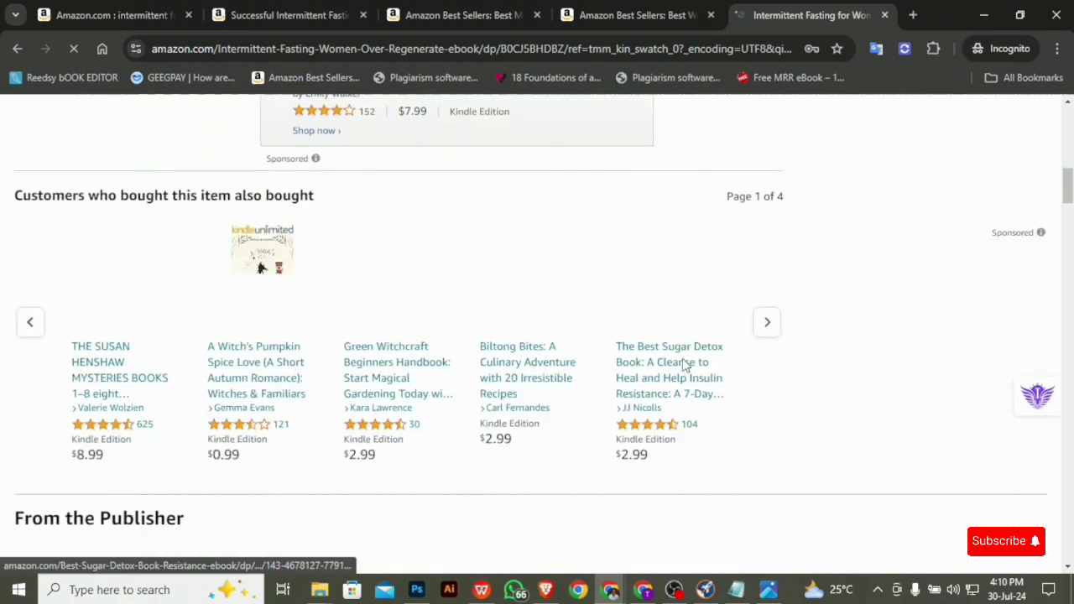
{"action": "scroll", "coordinate": [684, 365], "scroll_direction": "down", "scroll_amount": 1}
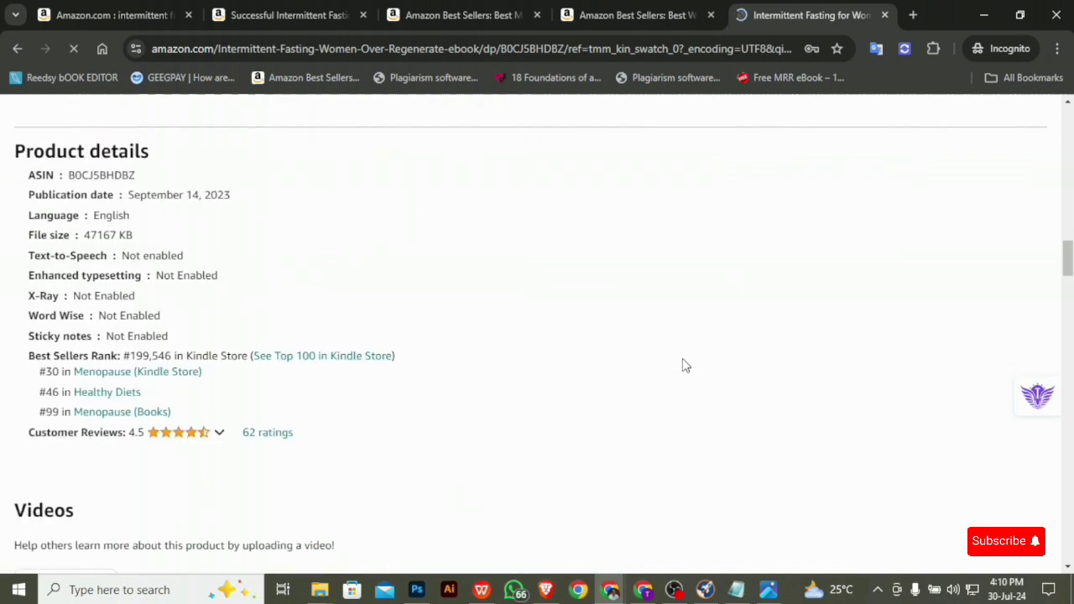
- Open the book's Healthy Diets best-seller category in a new tab, check its category path, and place that tab before the book's tab
{"action": "right_click", "coordinate": [109, 393]}
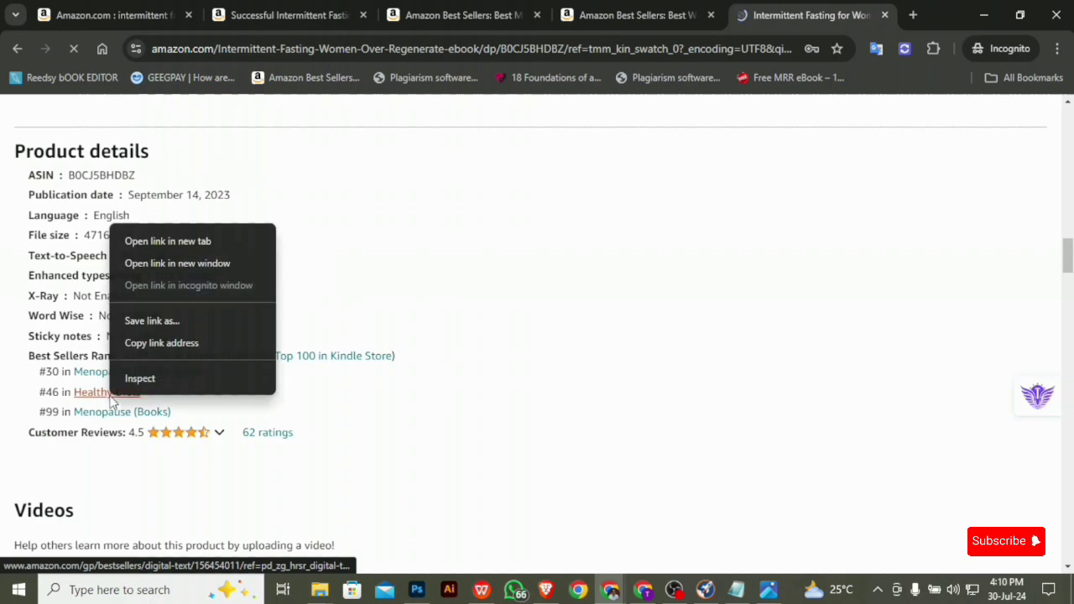
{"action": "left_click", "coordinate": [200, 242]}
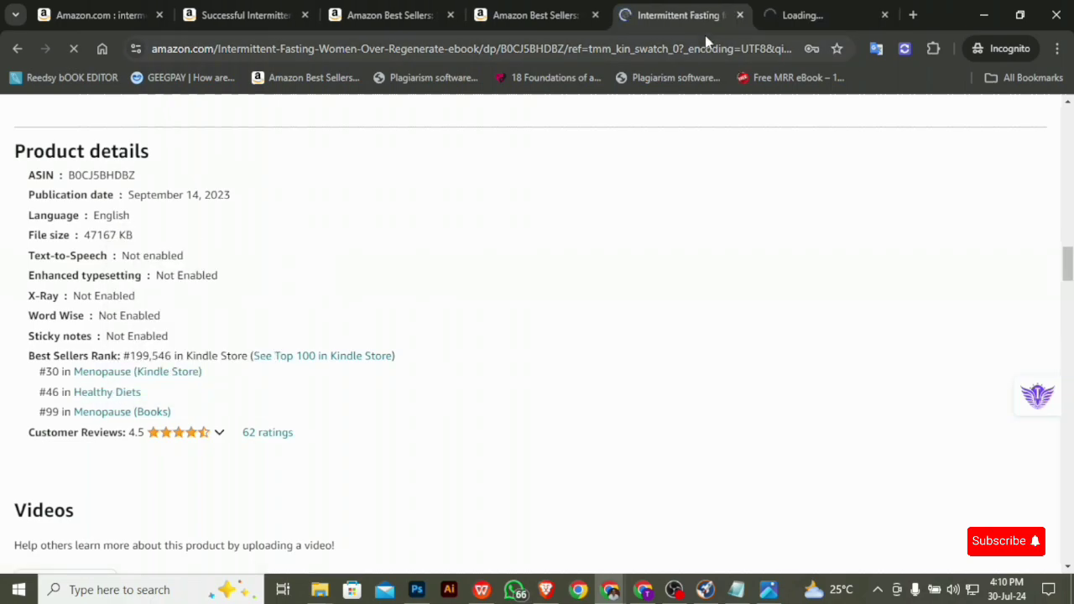
{"action": "left_click", "coordinate": [805, 15]}
{"action": "scroll", "coordinate": [845, 309], "scroll_direction": "down", "scroll_amount": 2}
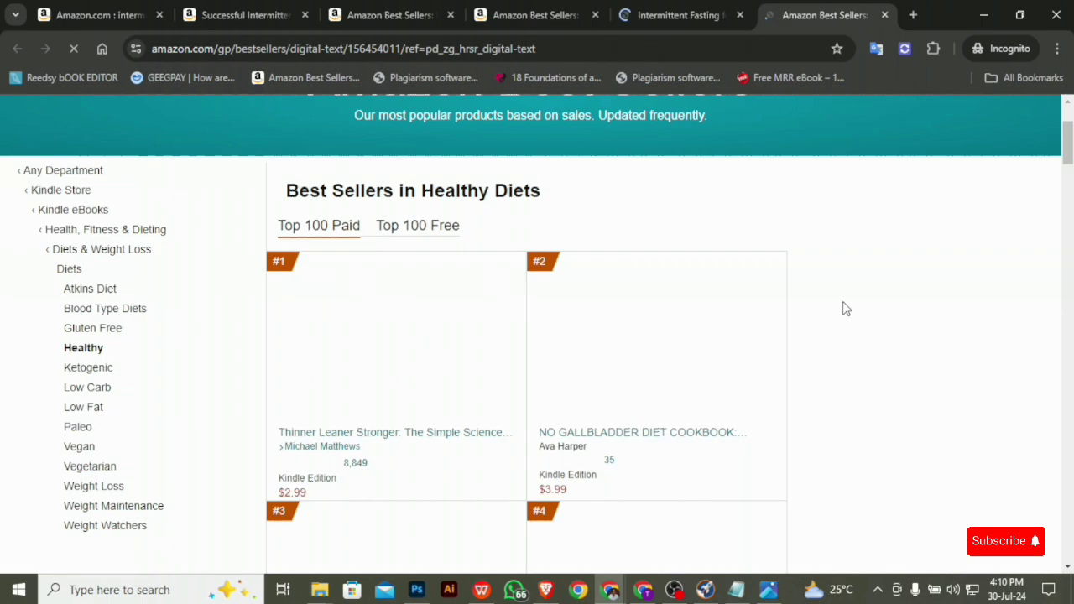
{"action": "scroll", "coordinate": [864, 300], "scroll_direction": "up", "scroll_amount": 1}
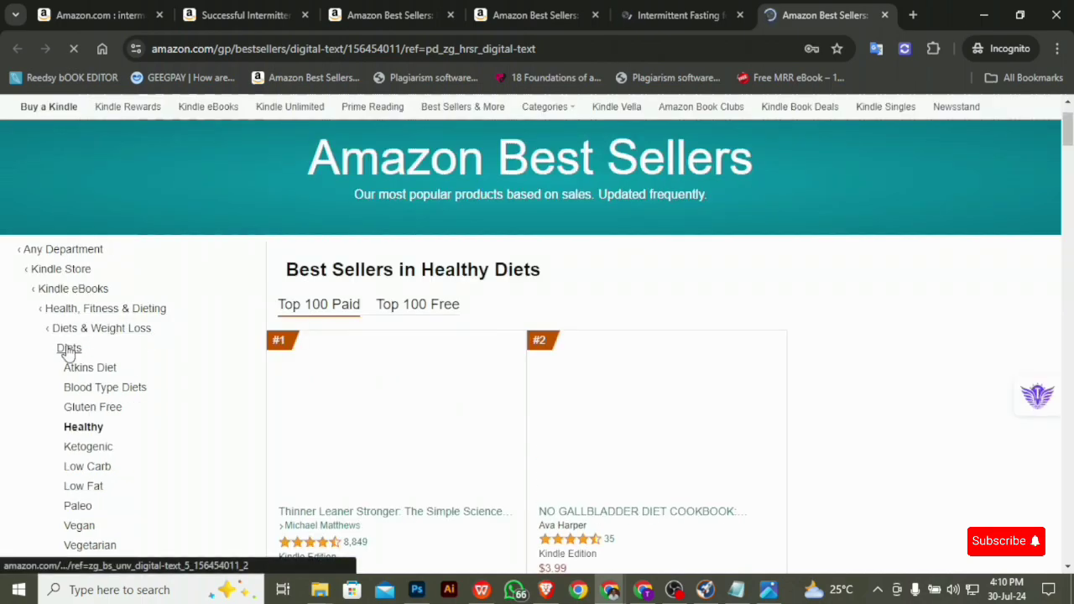
{"action": "scroll", "coordinate": [151, 359], "scroll_direction": "down", "scroll_amount": 1}
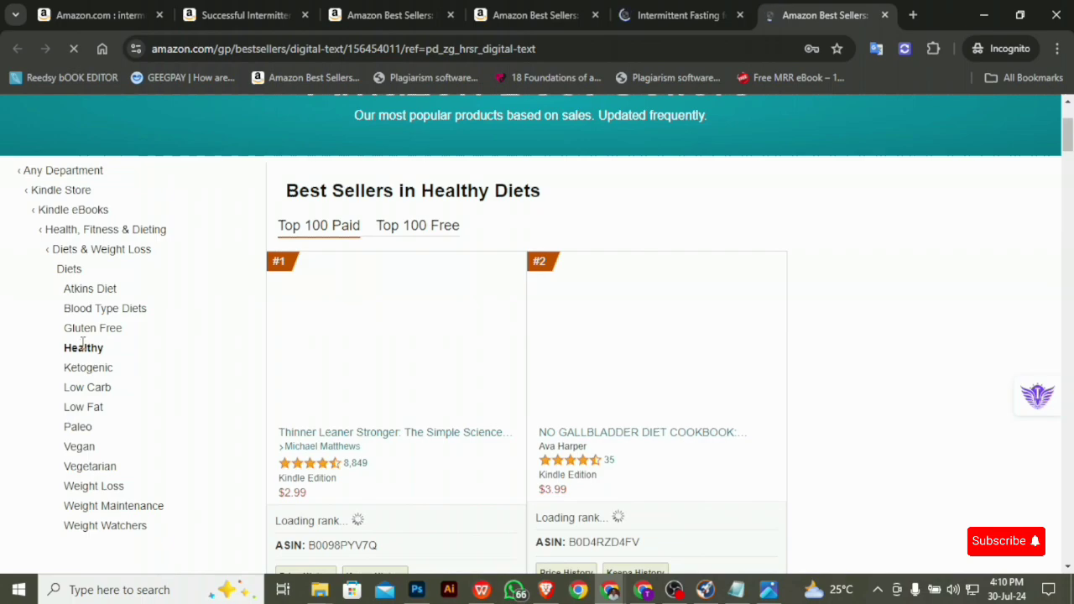
{"action": "left_click_drag", "start_coordinate": [815, 13], "coordinate": [680, 10]}
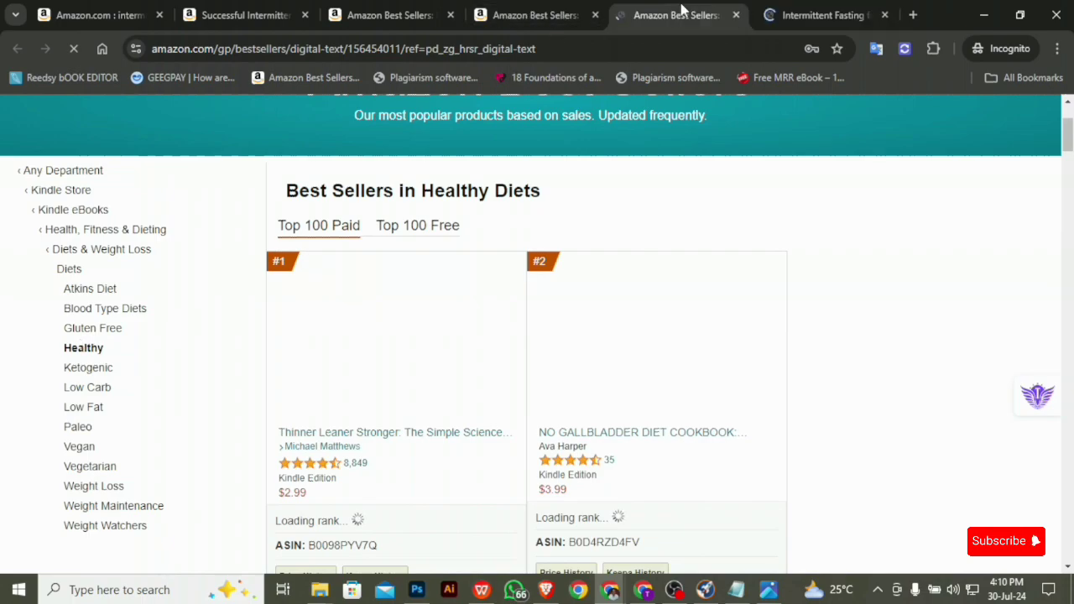
- Compare the category paths of the Menopause, Weight Maintenance Diets and Healthy Diets best-seller pages
{"action": "left_click", "coordinate": [391, 15]}
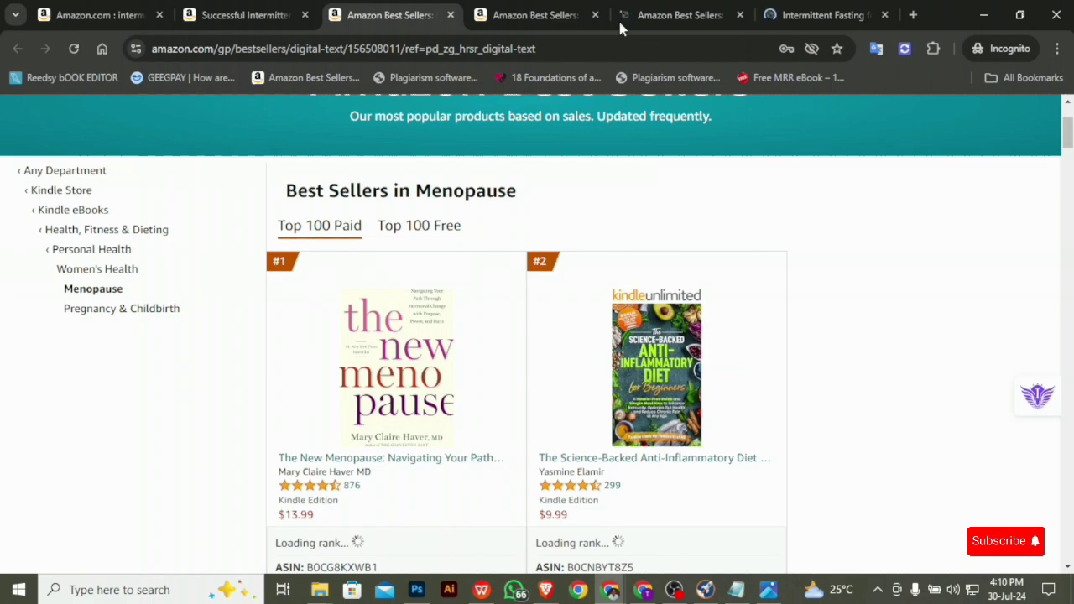
{"action": "left_click", "coordinate": [579, 16]}
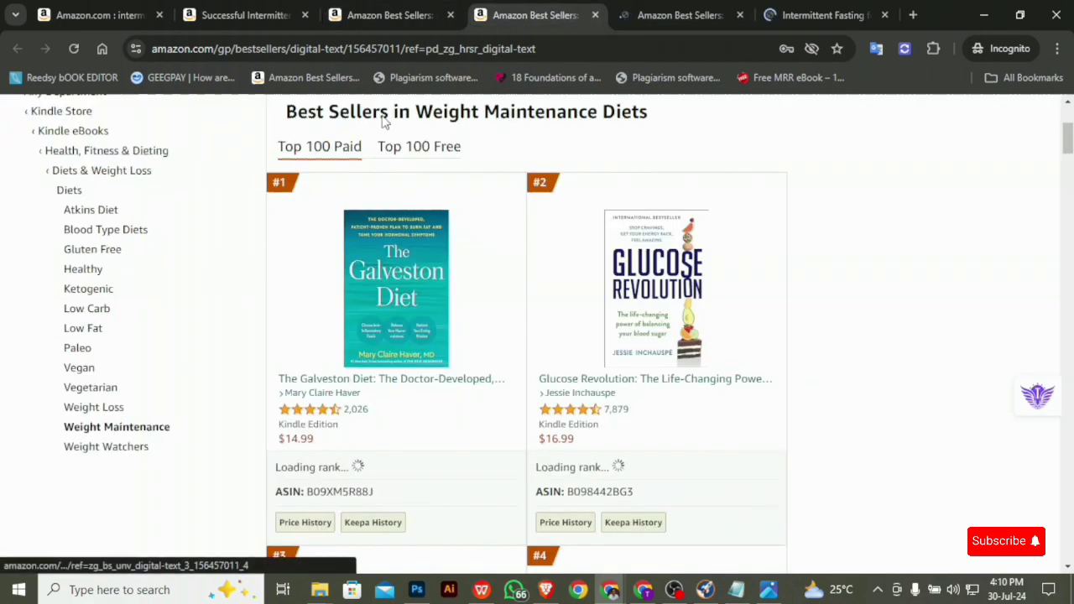
{"action": "left_click", "coordinate": [656, 19]}
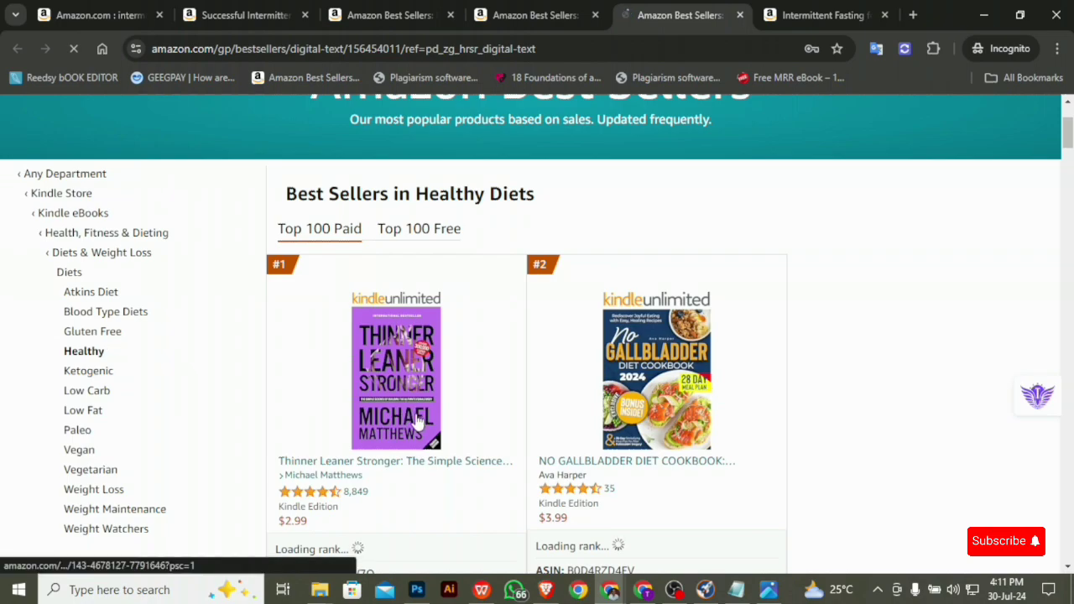
- Switch to Publisher Rocket, look through the main category list and limit the category search to Kindle
{"action": "left_click", "coordinate": [705, 590]}
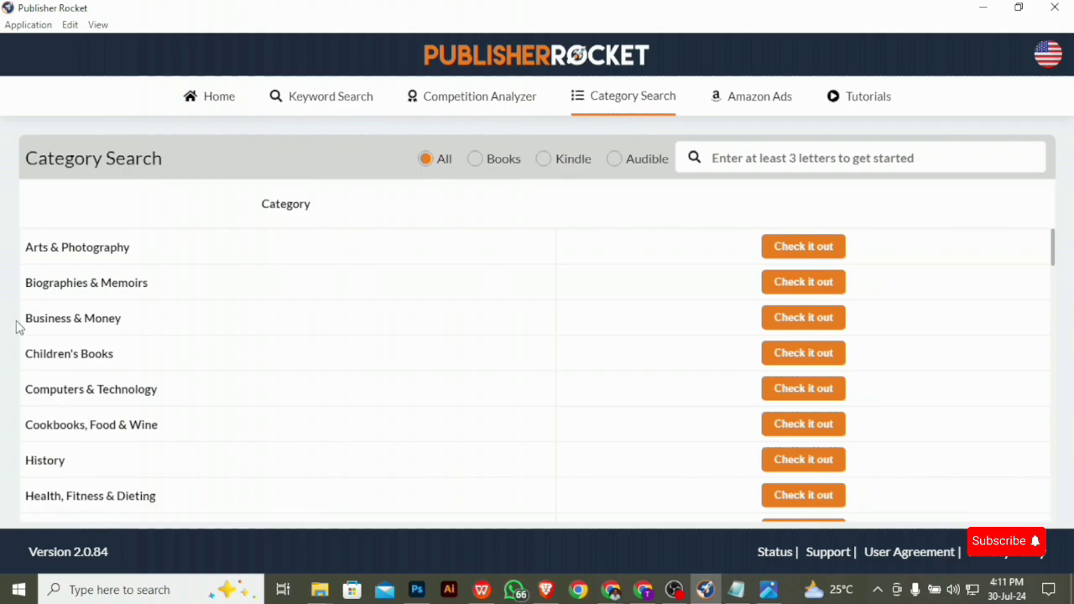
{"action": "scroll", "coordinate": [118, 369], "scroll_direction": "down", "scroll_amount": 3}
{"action": "scroll", "coordinate": [117, 369], "scroll_direction": "up", "scroll_amount": 2}
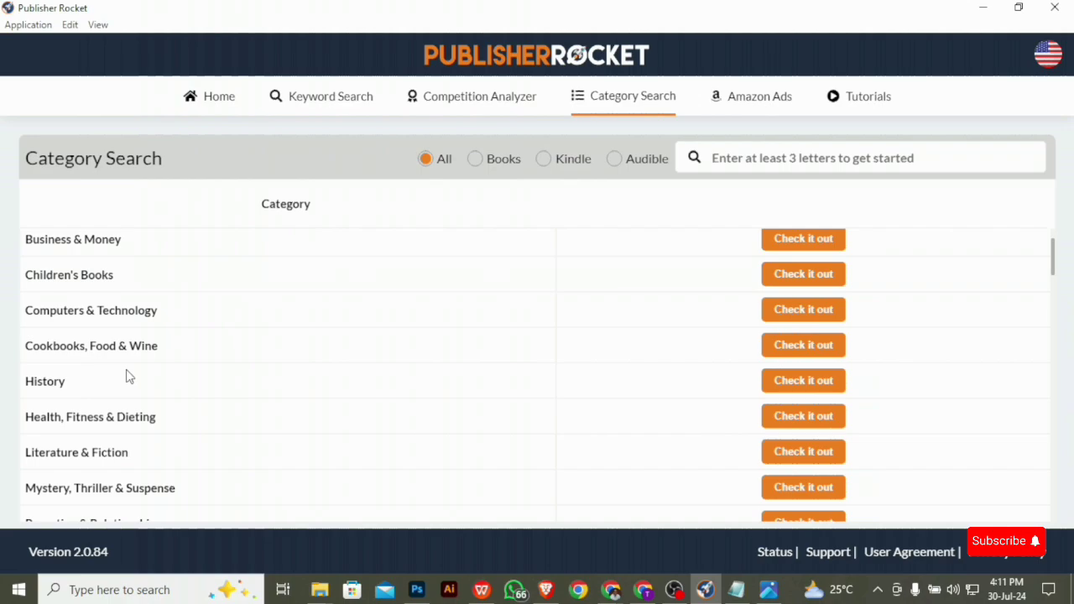
{"action": "scroll", "coordinate": [126, 375], "scroll_direction": "up", "scroll_amount": 1}
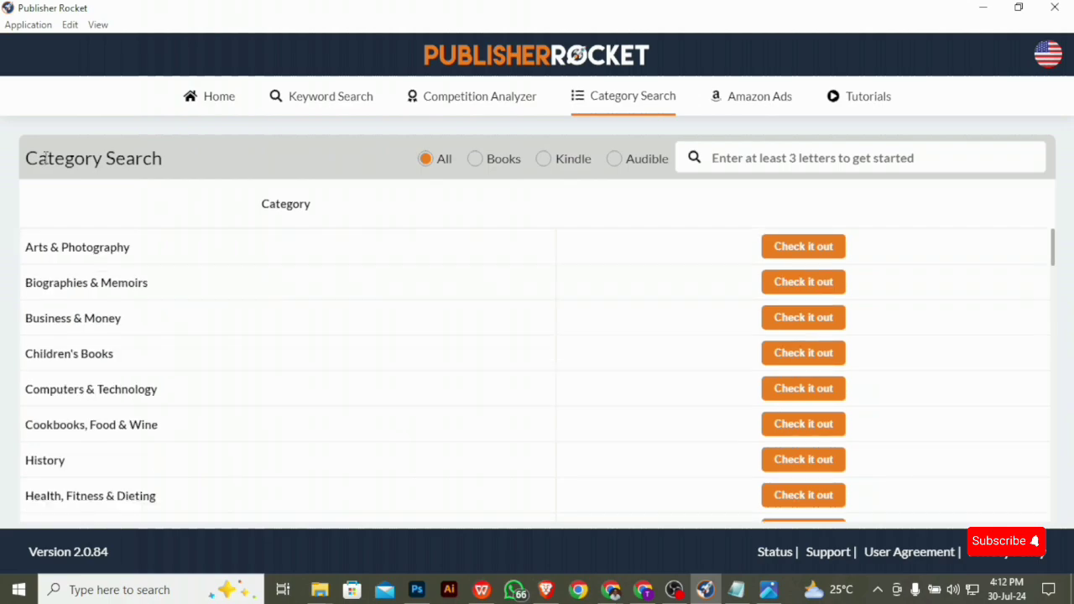
{"action": "left_click", "coordinate": [544, 163]}
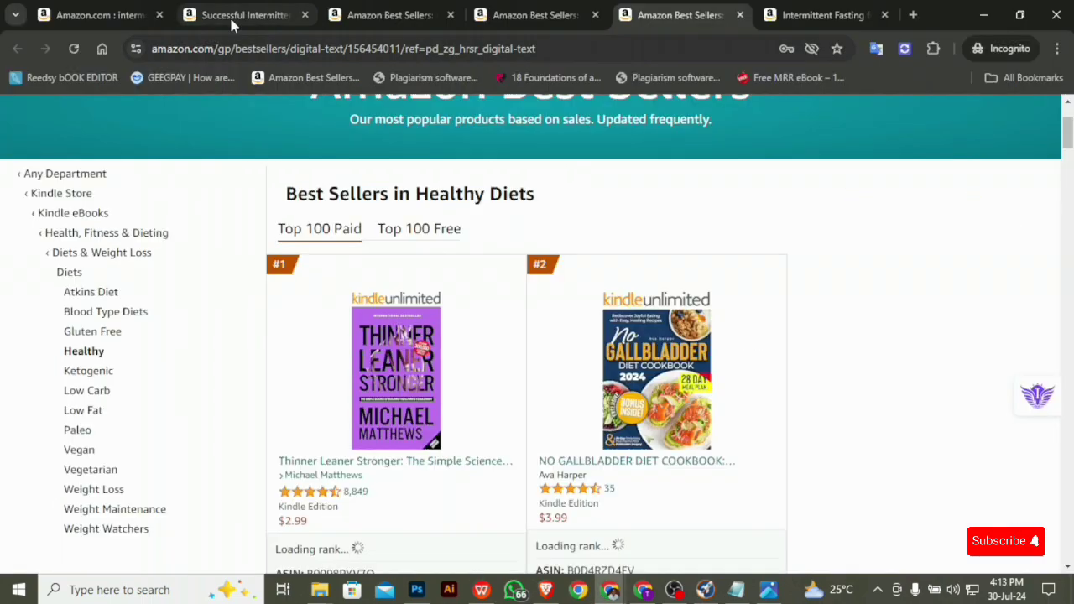
- Check the Menopause category path on Amazon and find the matching Women's Health > Menopause entry in Publisher Rocket's Kindle Health, Fitness & Dieting list
{"action": "left_click", "coordinate": [228, 16]}
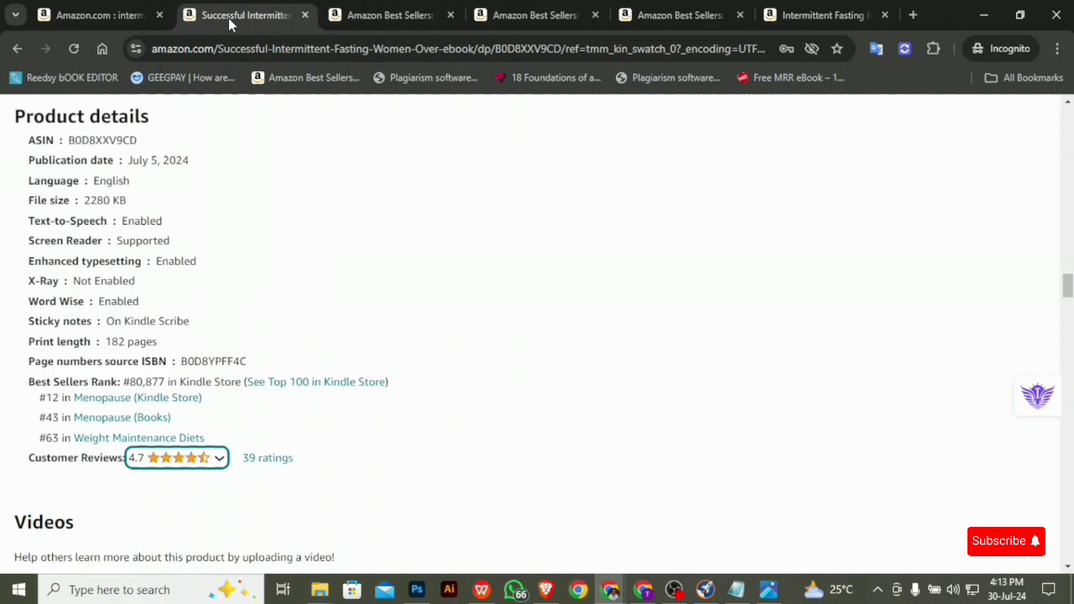
{"action": "left_click", "coordinate": [374, 15]}
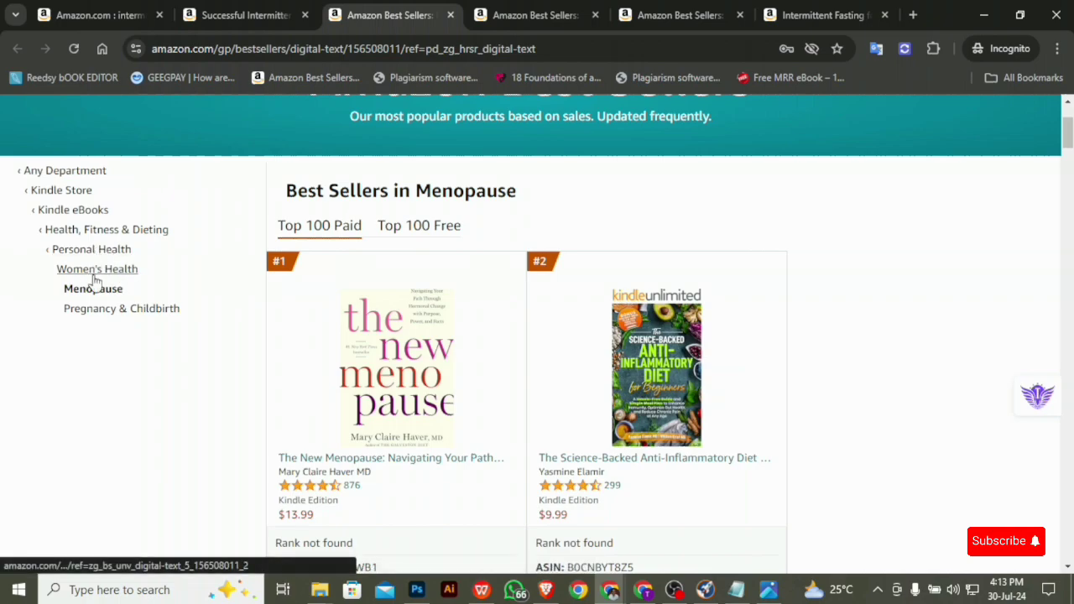
{"action": "left_click", "coordinate": [701, 591]}
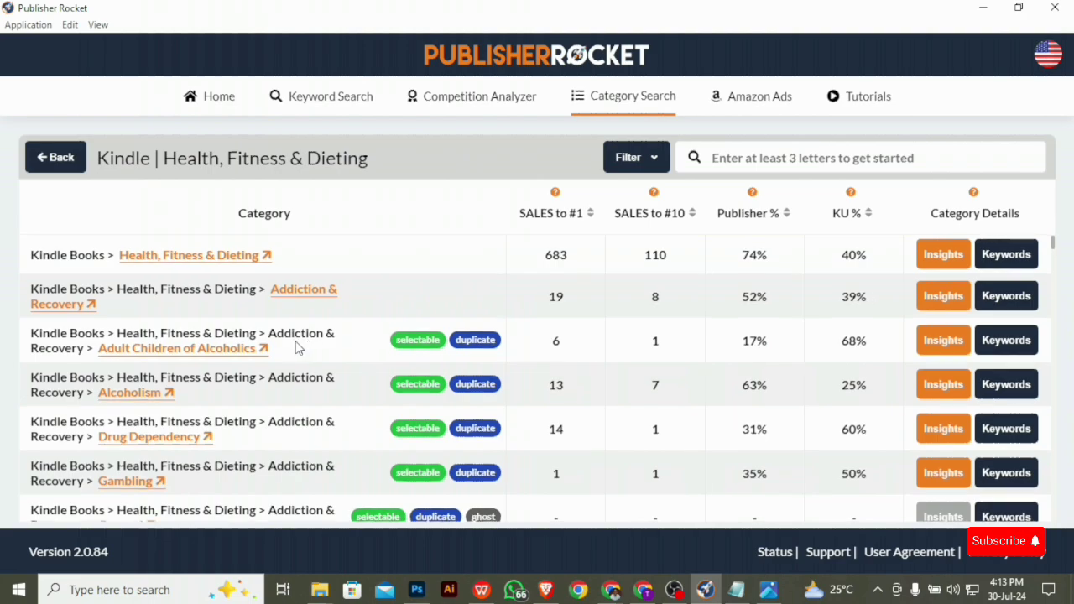
{"action": "scroll", "coordinate": [298, 347], "scroll_direction": "down", "scroll_amount": 5}
{"action": "scroll", "coordinate": [239, 365], "scroll_direction": "down", "scroll_amount": 1}
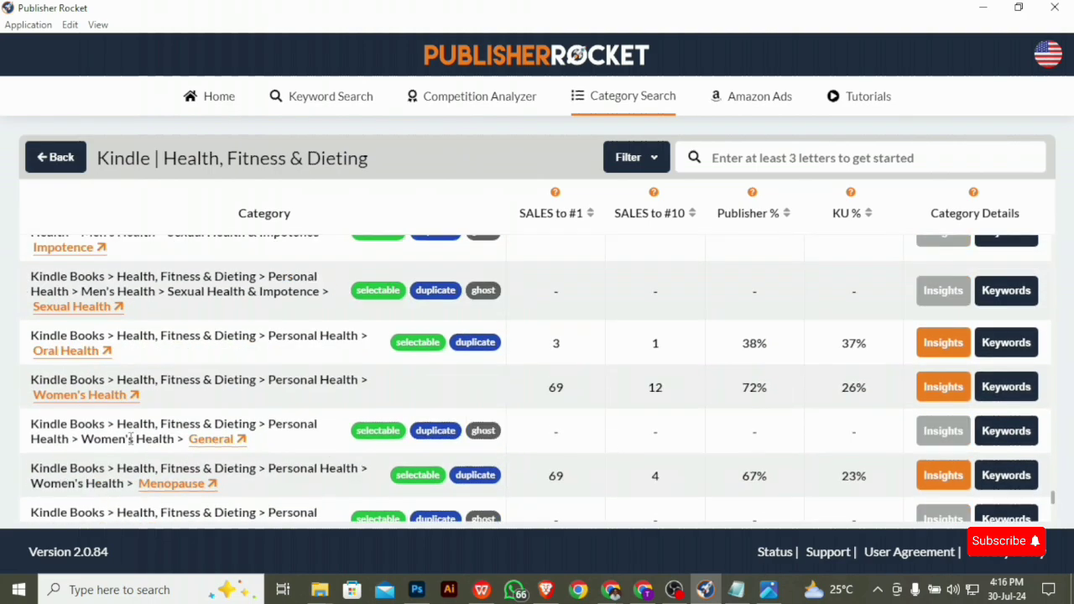
{"action": "scroll", "coordinate": [126, 436], "scroll_direction": "down", "scroll_amount": 2}
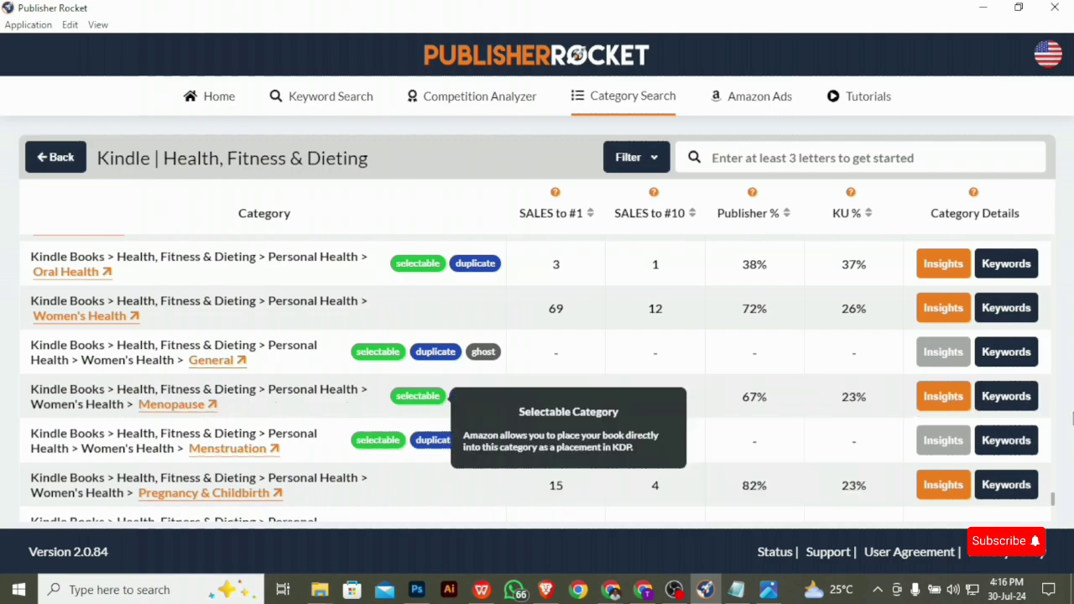
- Show the keywords for the Women's Health > Menopause category and read through the whole list
{"action": "left_click", "coordinate": [1019, 400]}
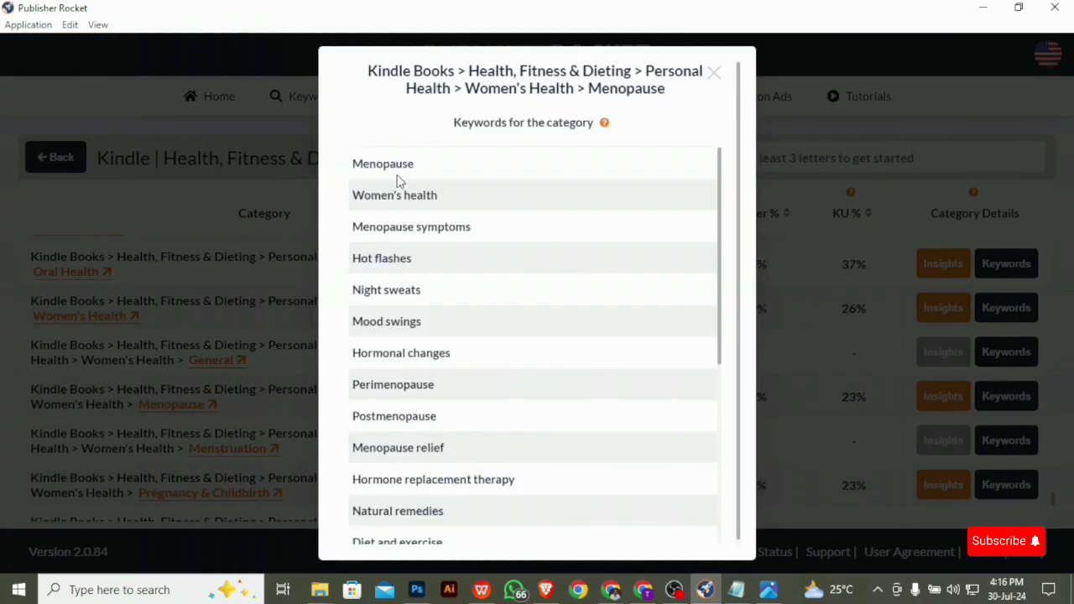
{"action": "scroll", "coordinate": [502, 244], "scroll_direction": "down", "scroll_amount": 5}
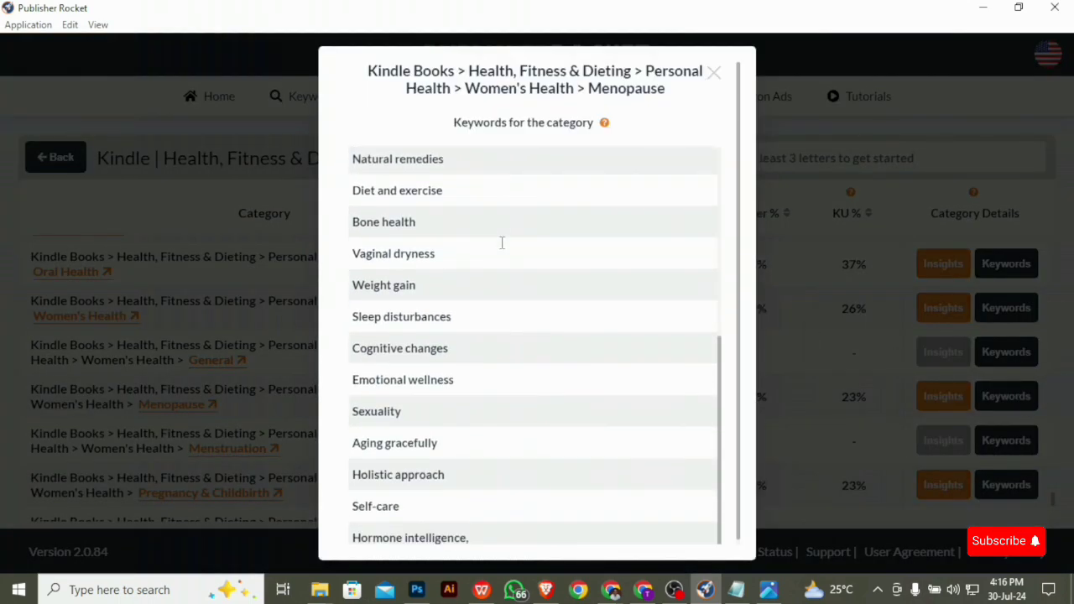
{"action": "scroll", "coordinate": [485, 338], "scroll_direction": "up", "scroll_amount": 5}
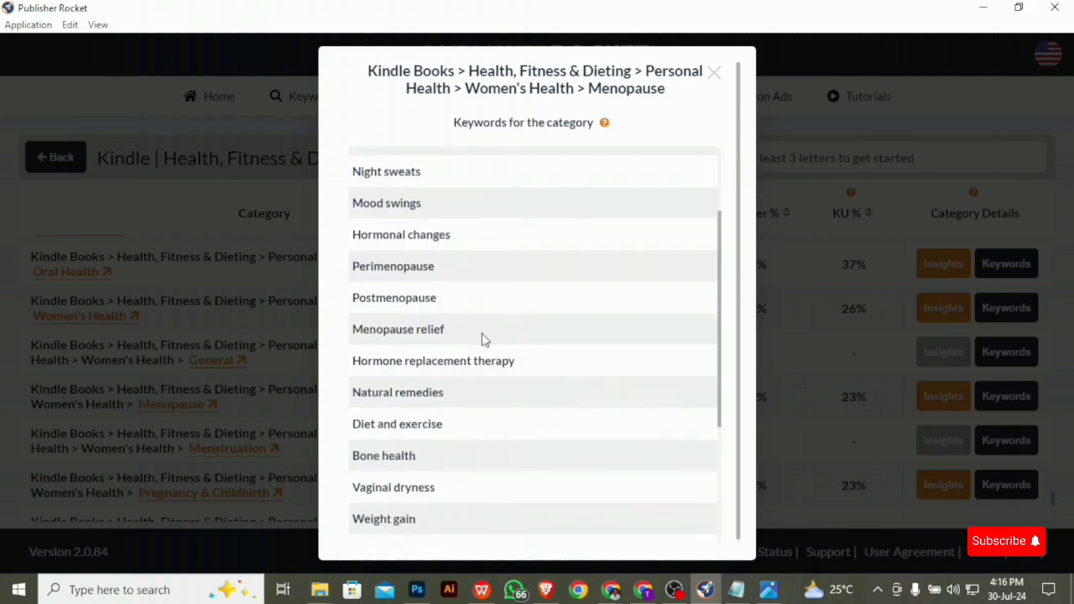
{"action": "scroll", "coordinate": [482, 332], "scroll_direction": "down", "scroll_amount": 5}
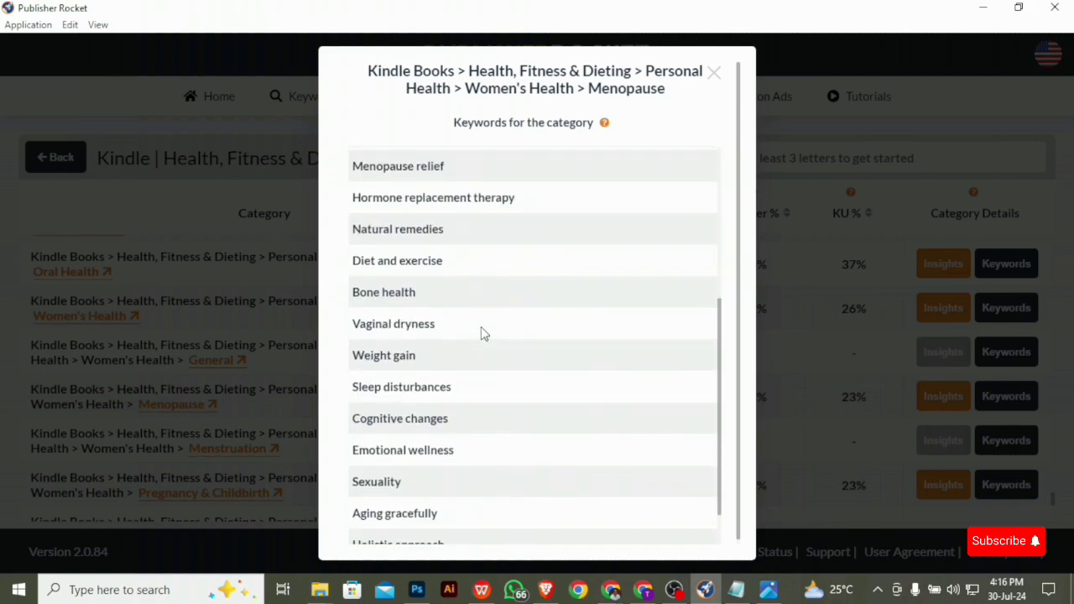
{"action": "scroll", "coordinate": [481, 326], "scroll_direction": "up", "scroll_amount": 3}
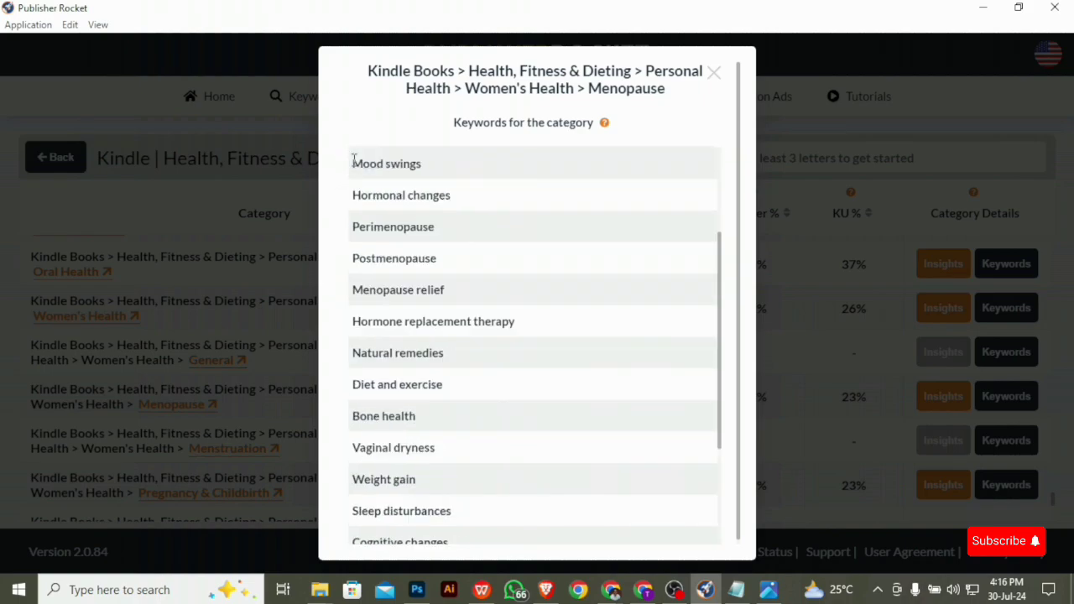
- Copy the Menopause keywords from "Mood swings" through "Hormone intelligence," into the kEYWORDS text file, save it and add blank lines below
{"action": "left_click_drag", "start_coordinate": [353, 162], "coordinate": [553, 588]}
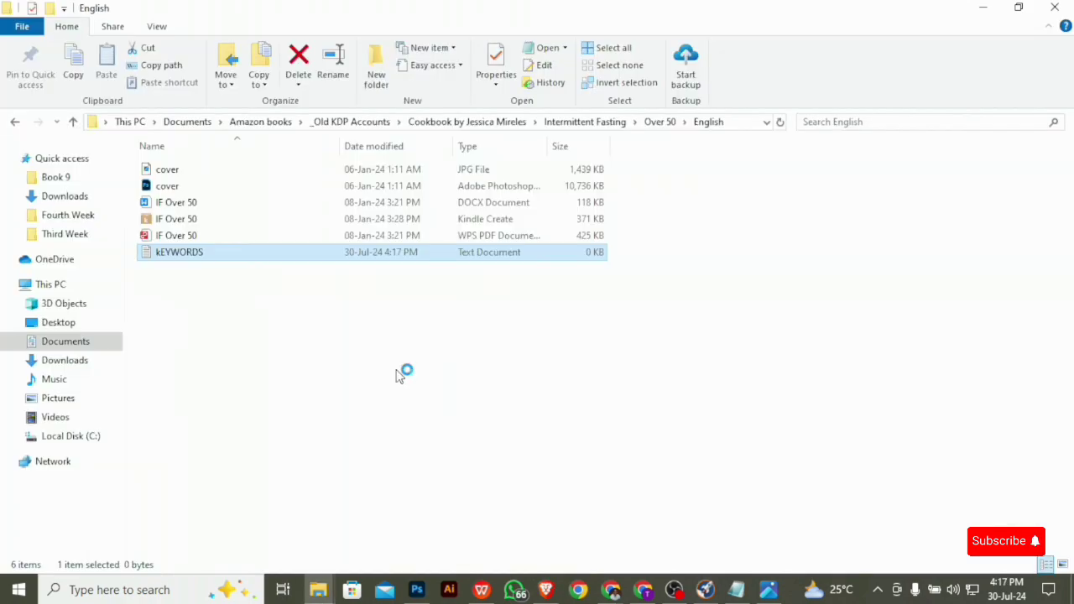
{"action": "type", "text": "Mood swings Hormonal changes Perimenopause Postmenopause Menopause relief Hormone replacement therapy Natural remedies Diet and exercise Bone health Vaginal dryness Weight gain Sleep disturbances Cognitive changes Emotional wellness Sexuality Aging gracefully Holistic approach Self-care Hormone intelligence,"}
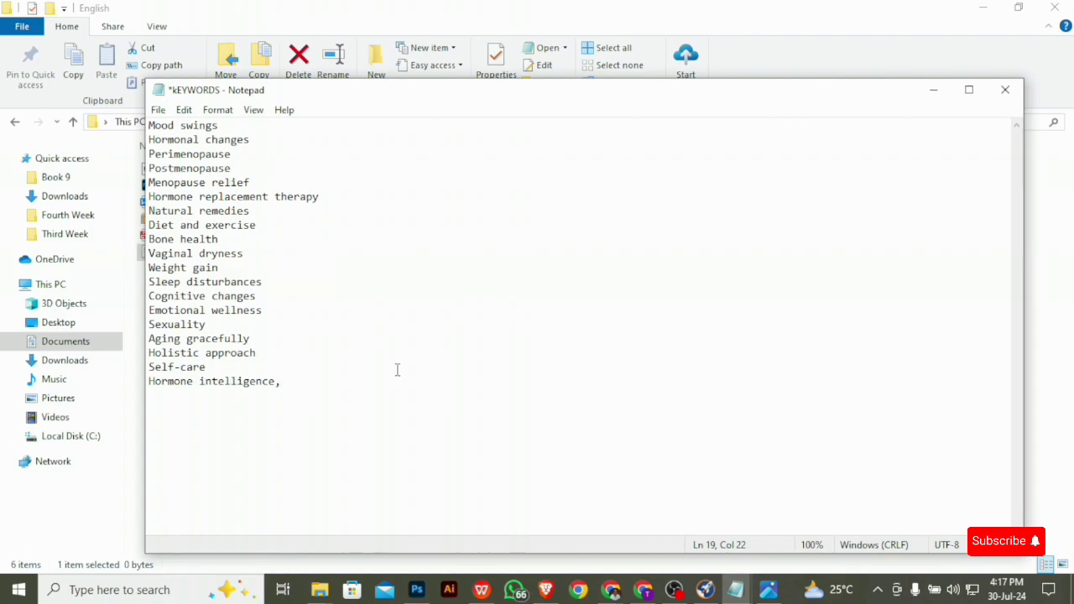
{"action": "key", "text": "ctrl+s"}
{"action": "key", "text": "Return"}
{"action": "key", "text": "Return"}
{"action": "key", "text": "Return"}
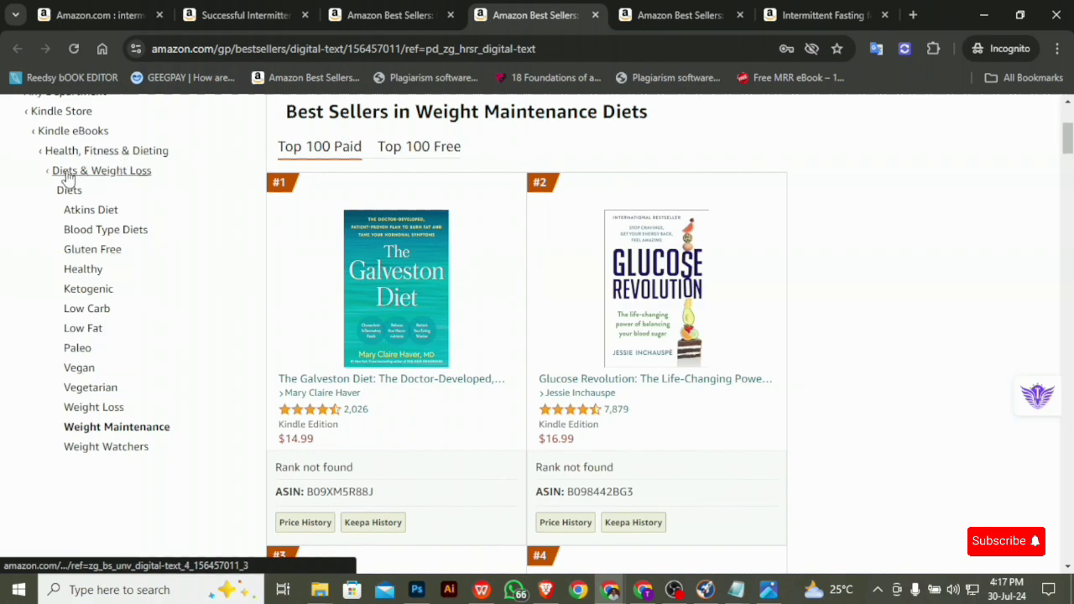
- Check the Weight Maintenance category path on Amazon and find the matching Diets > Weight Maintenance entry in Publisher Rocket
{"action": "left_click", "coordinate": [651, 15]}
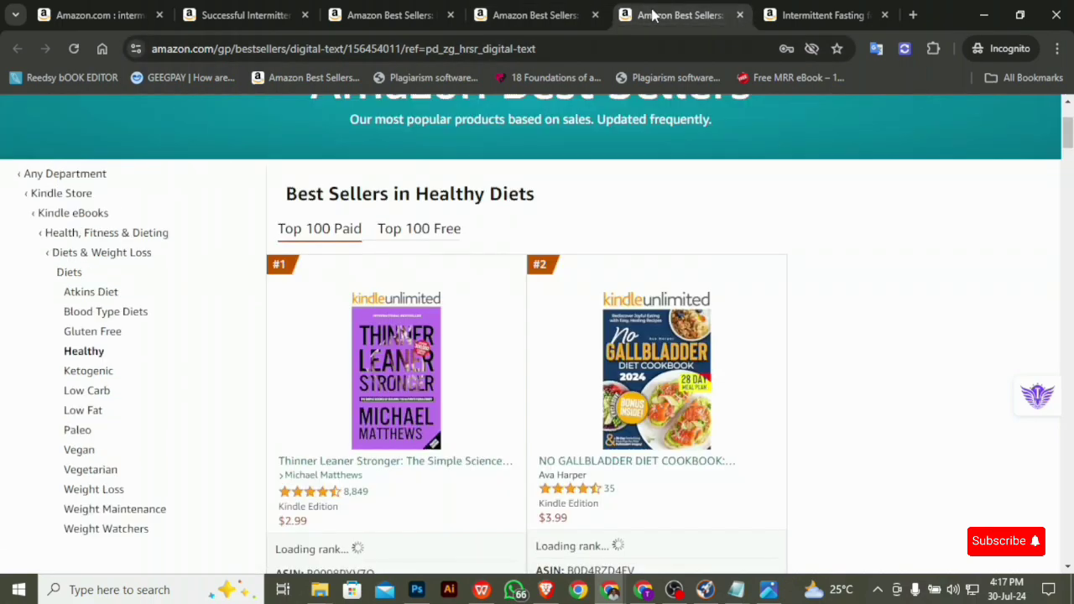
{"action": "left_click", "coordinate": [587, 14]}
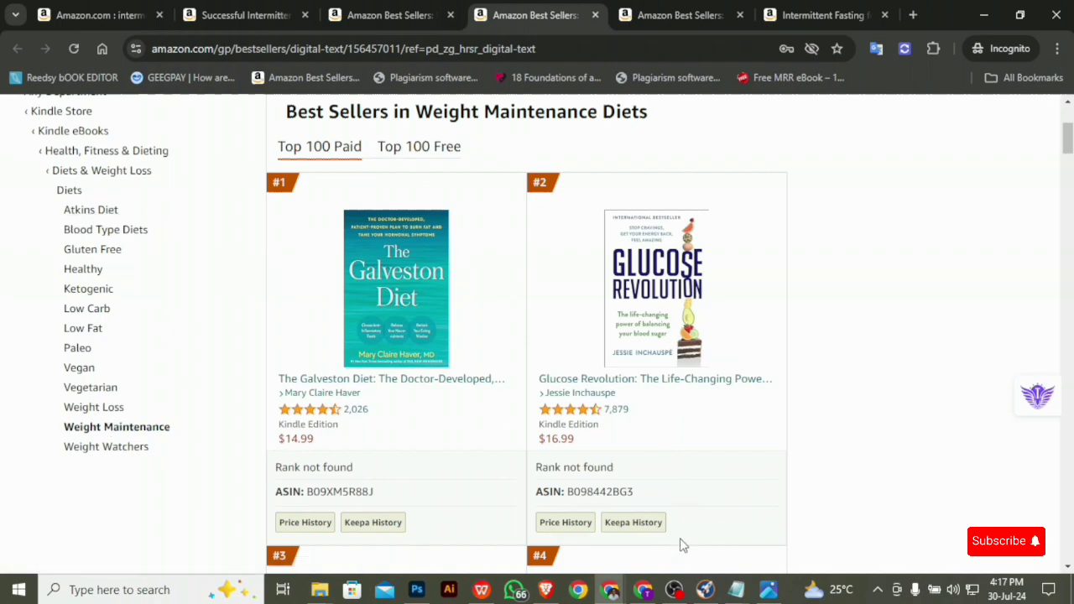
{"action": "left_click", "coordinate": [705, 589]}
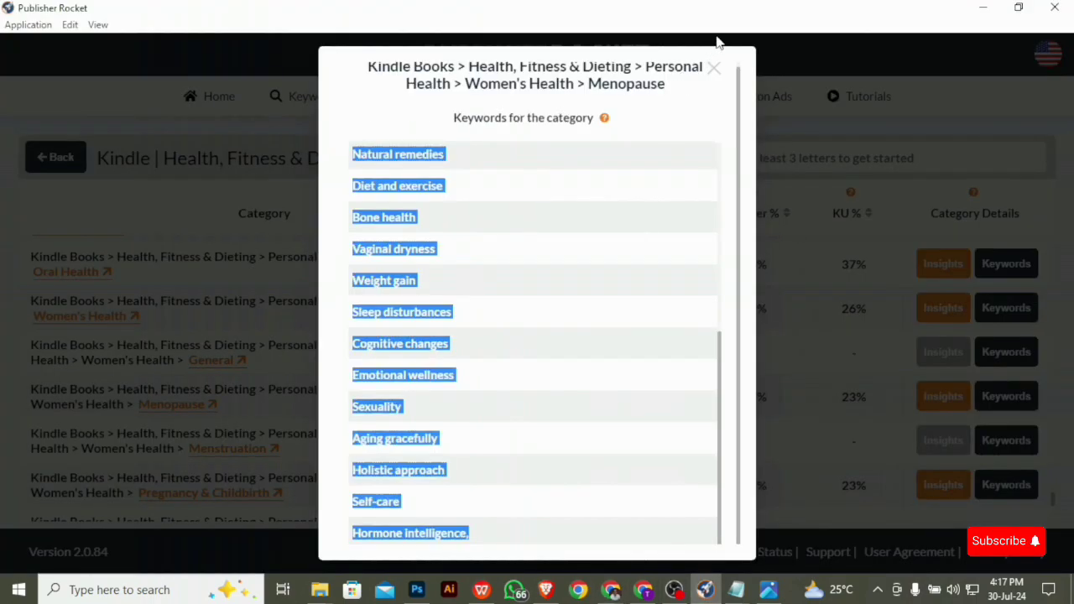
{"action": "left_click", "coordinate": [242, 288]}
{"action": "scroll", "coordinate": [269, 336], "scroll_direction": "up", "scroll_amount": 3}
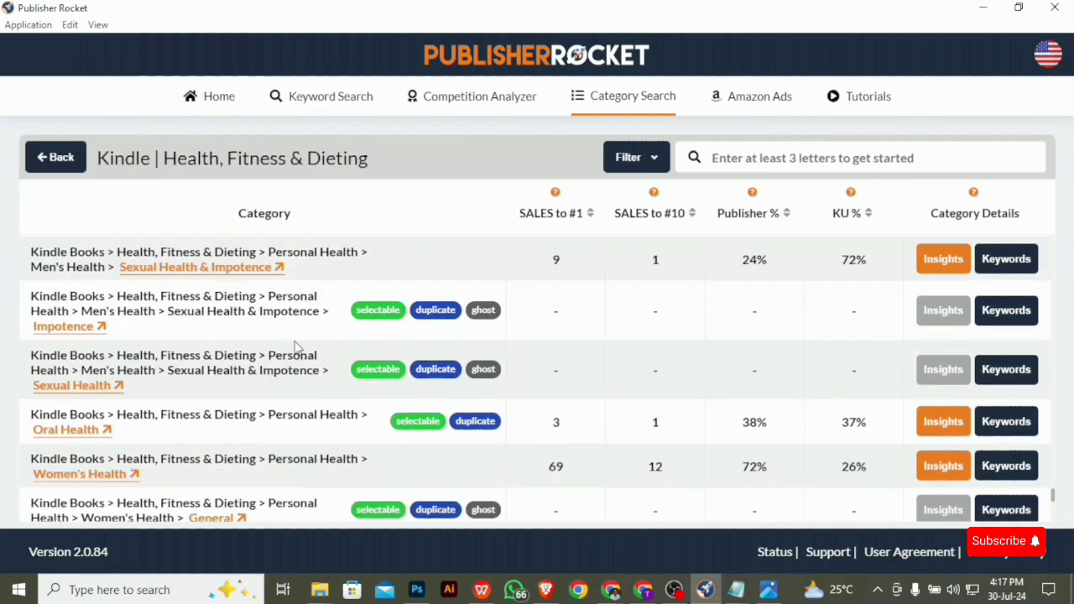
{"action": "scroll", "coordinate": [294, 344], "scroll_direction": "up", "scroll_amount": 15}
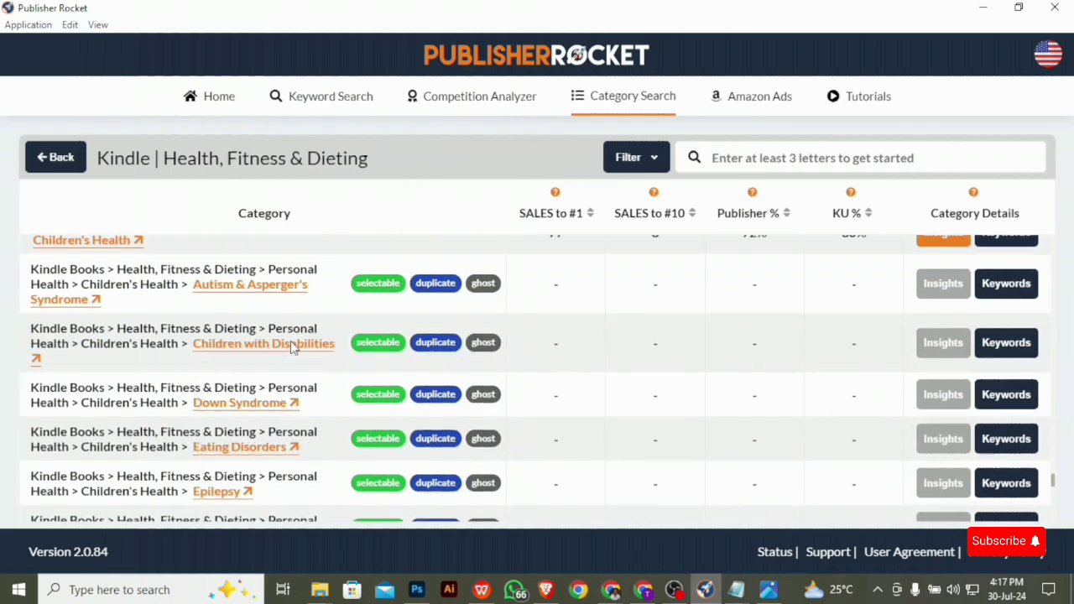
{"action": "scroll", "coordinate": [290, 346], "scroll_direction": "up", "scroll_amount": 15}
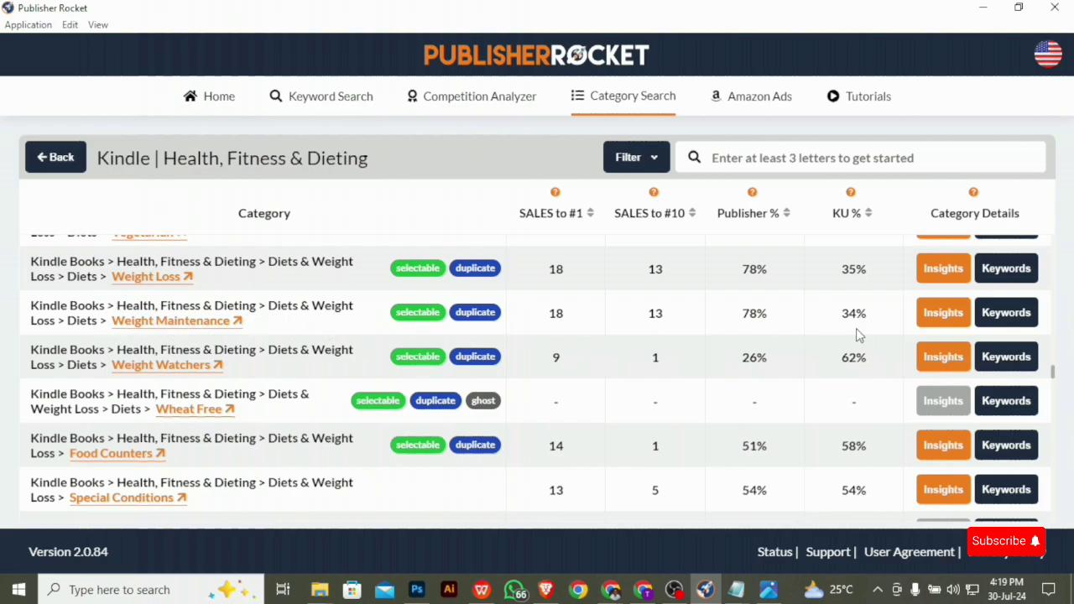
- Copy the Weight Maintenance category's keywords through "Weight maintenance strategies" into the kEYWORDS file, add blank lines below and save
{"action": "left_click", "coordinate": [1010, 319]}
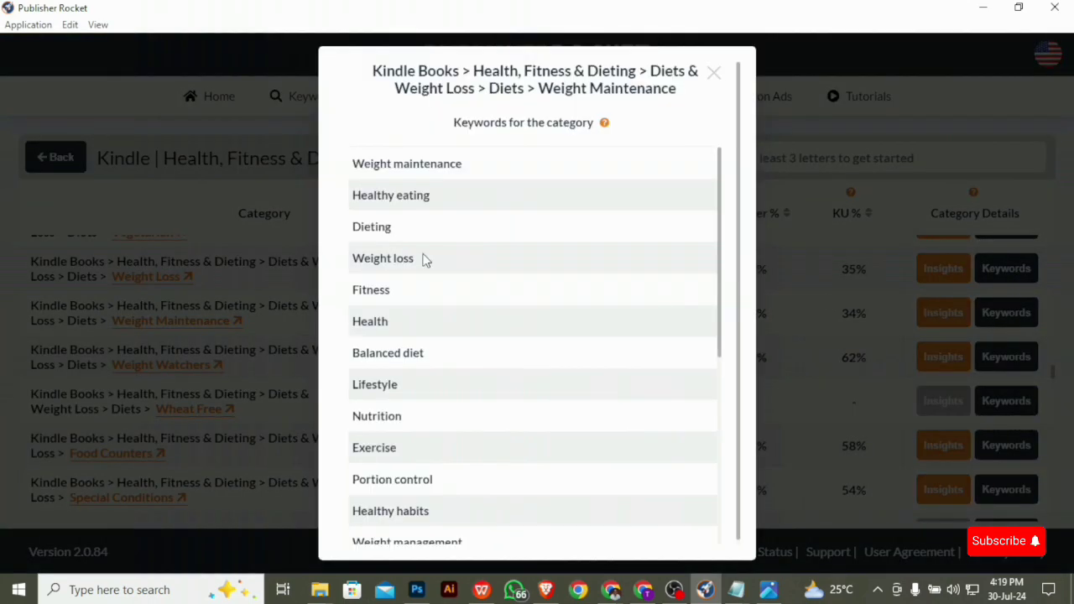
{"action": "scroll", "coordinate": [422, 256], "scroll_direction": "down", "scroll_amount": 5}
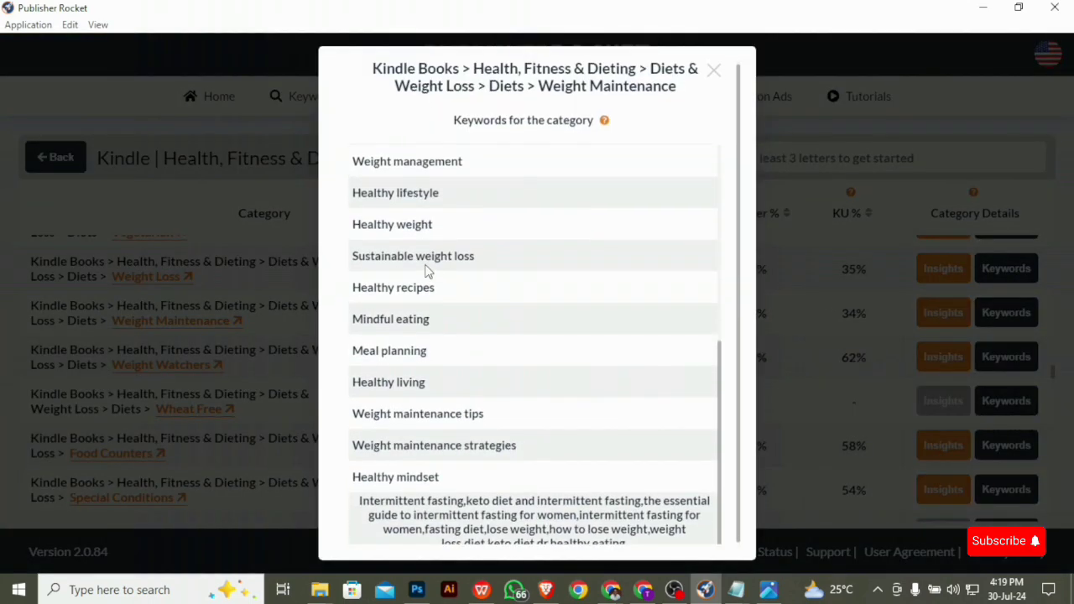
{"action": "scroll", "coordinate": [404, 250], "scroll_direction": "up", "scroll_amount": 10}
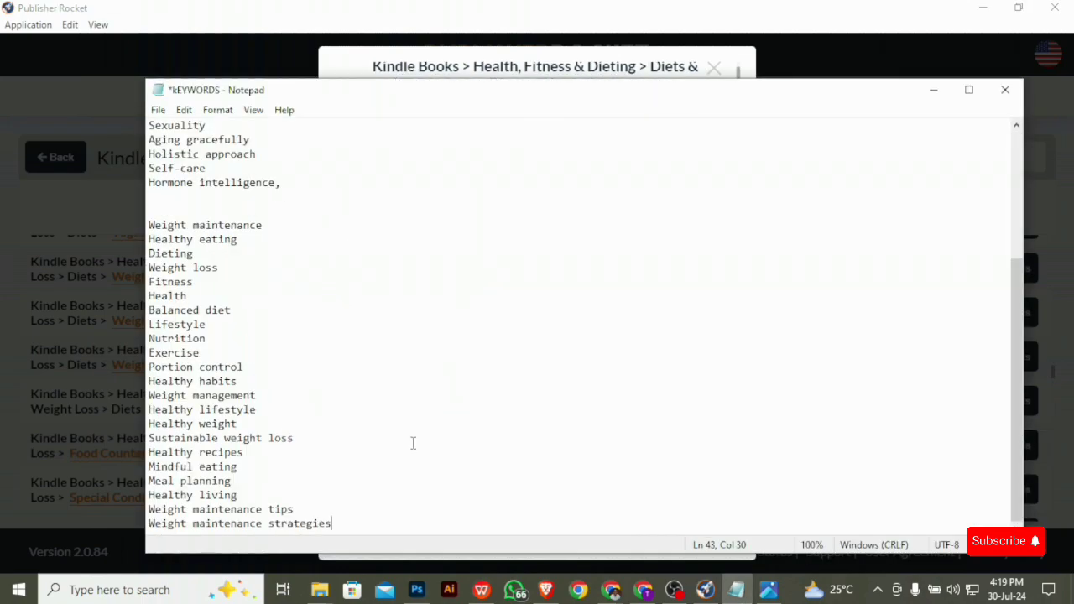
{"action": "key", "text": "Return"}
{"action": "key", "text": "Return"}
{"action": "key", "text": "Return"}
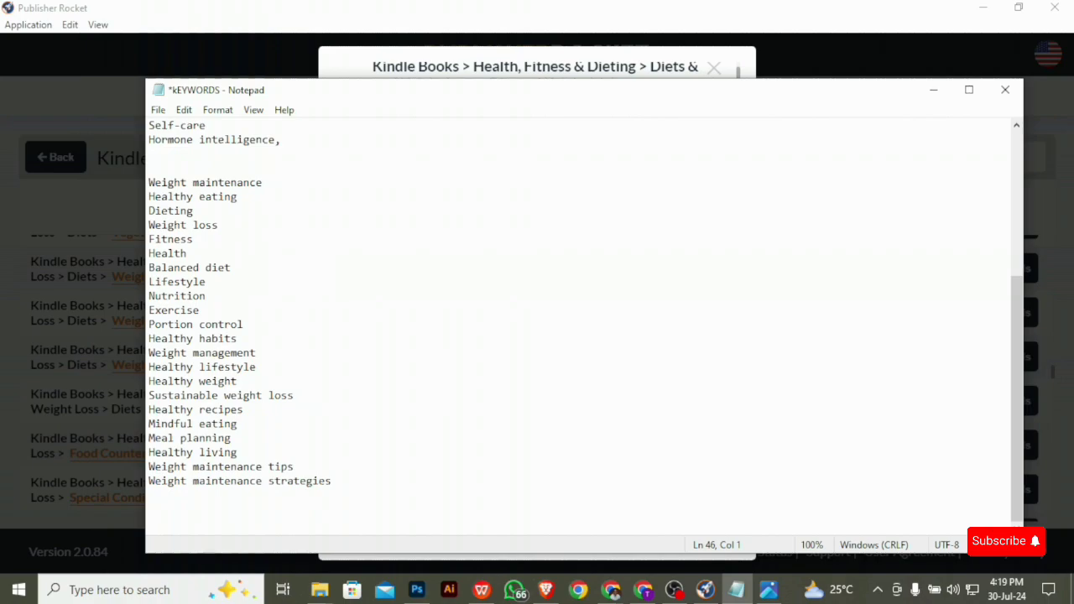
{"action": "key", "text": "ctrl+s"}
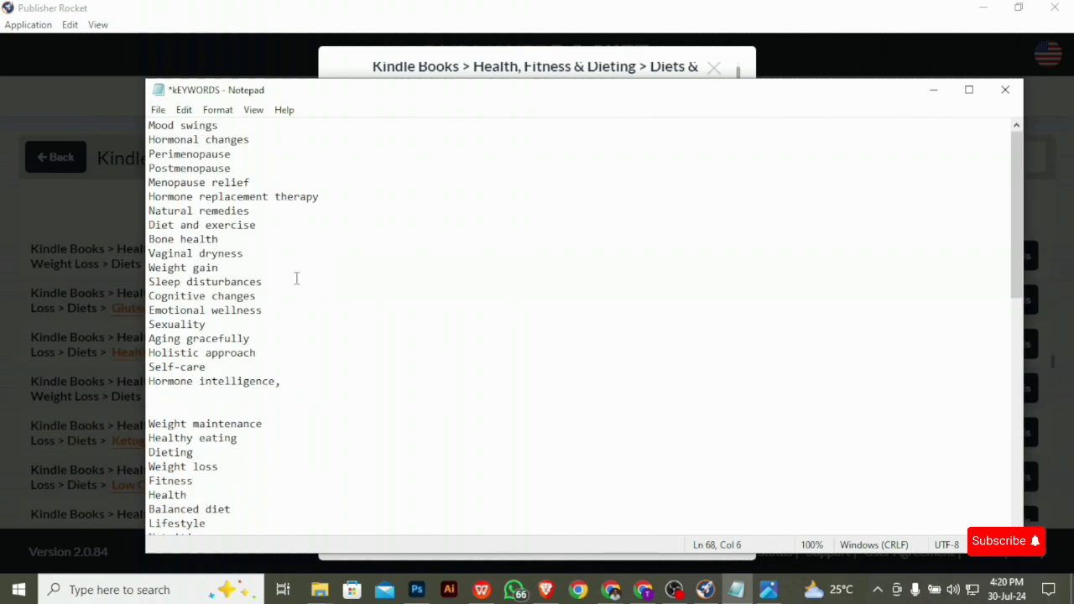
- Save the kEYWORDS file and review its keyword groups for the Menopause, Weight Maintenance and Healthy categories
{"action": "key", "text": "ctrl+s"}
{"action": "scroll", "coordinate": [345, 250], "scroll_direction": "down", "scroll_amount": 12}
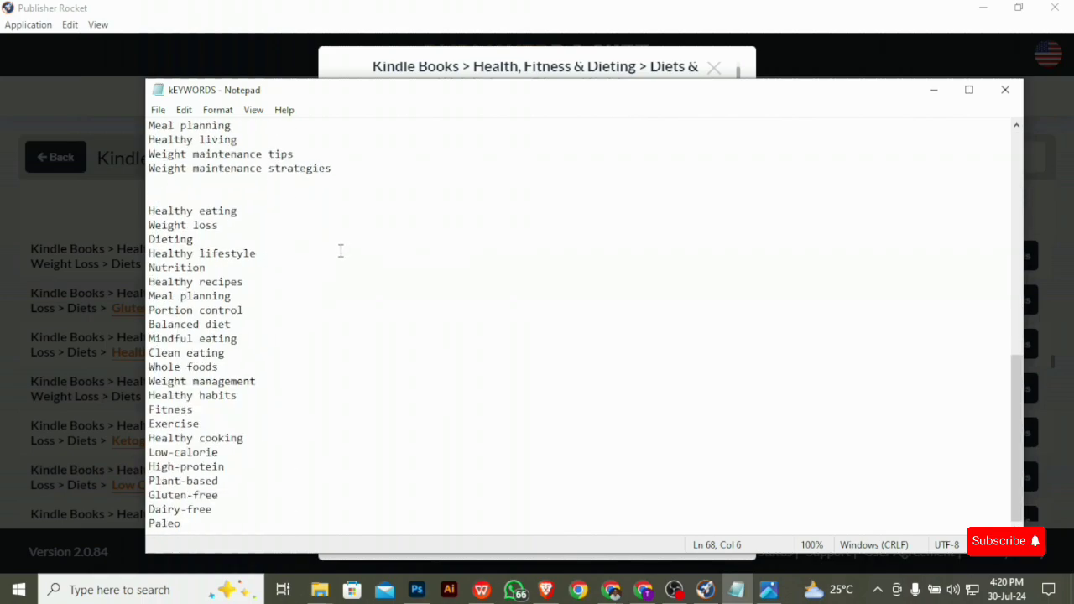
{"action": "scroll", "coordinate": [341, 251], "scroll_direction": "up", "scroll_amount": 12}
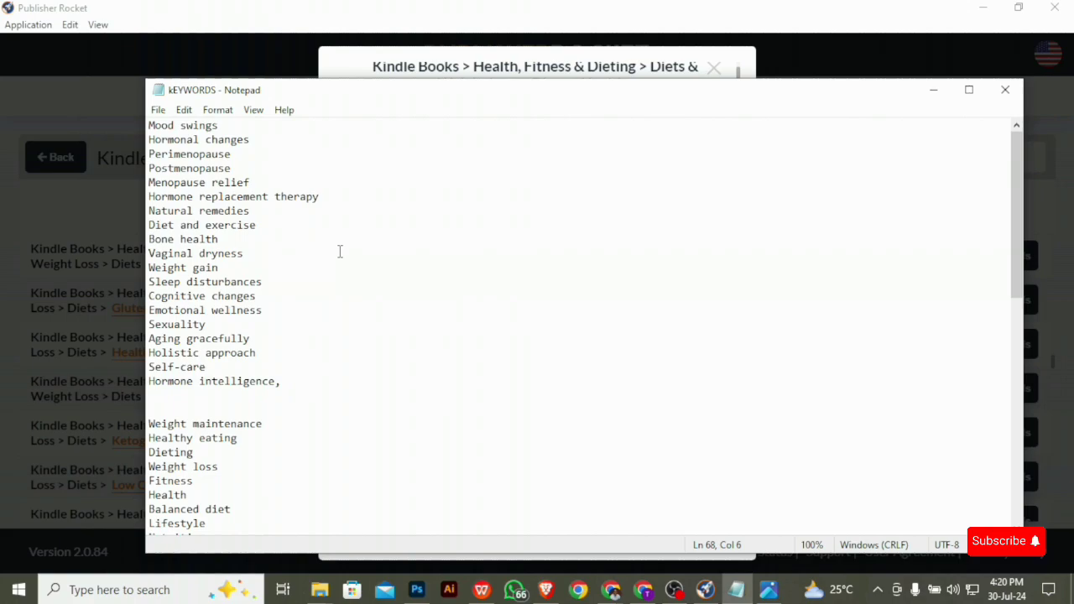
{"action": "scroll", "coordinate": [340, 252], "scroll_direction": "down", "scroll_amount": 9}
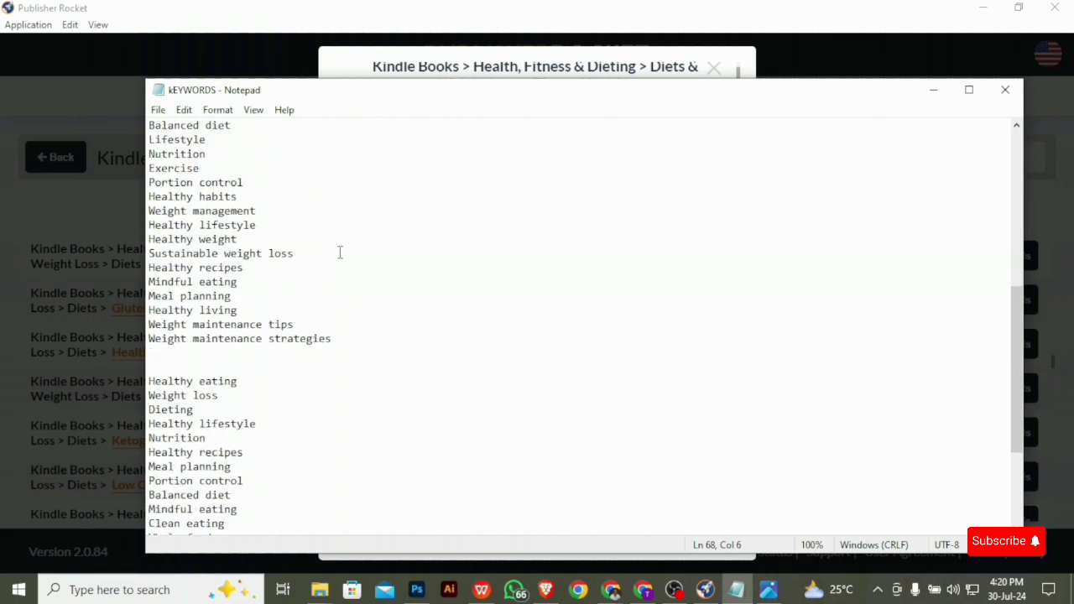
{"action": "scroll", "coordinate": [339, 251], "scroll_direction": "down", "scroll_amount": 4}
{"action": "scroll", "coordinate": [338, 253], "scroll_direction": "up", "scroll_amount": 12}
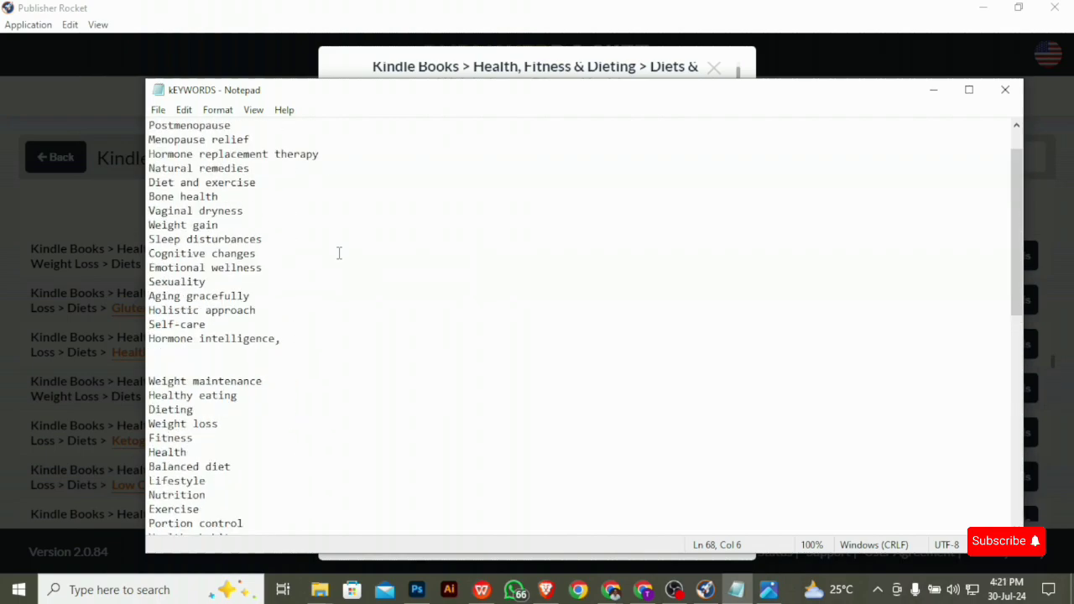
- Switch to ChatGPT in the browser and start a conversation with the message "Hello"
{"action": "scroll", "coordinate": [339, 253], "scroll_direction": "up", "scroll_amount": 1}
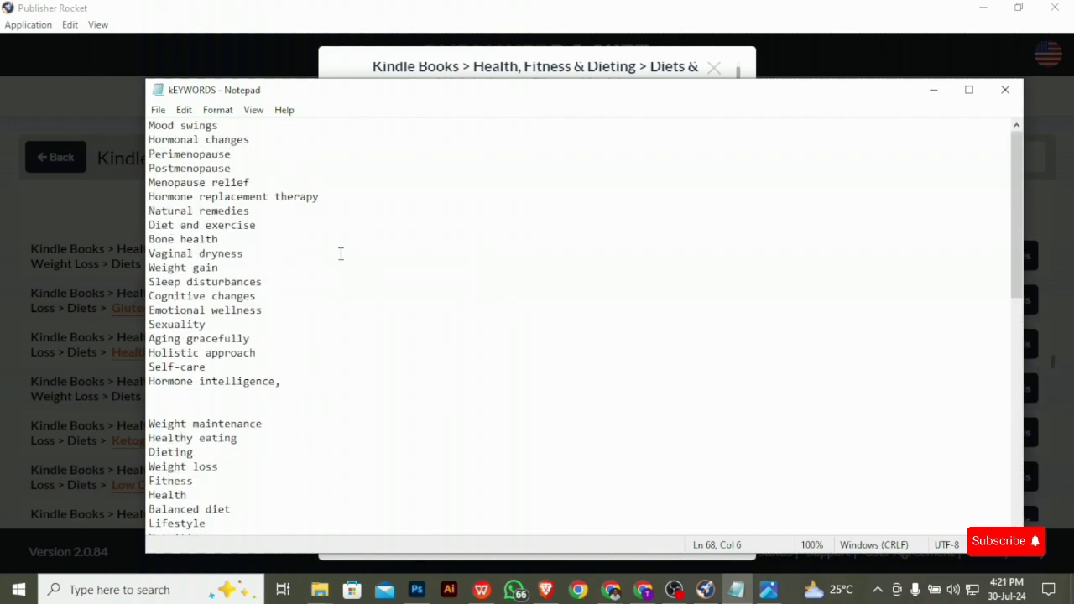
{"action": "left_click", "coordinate": [643, 589]}
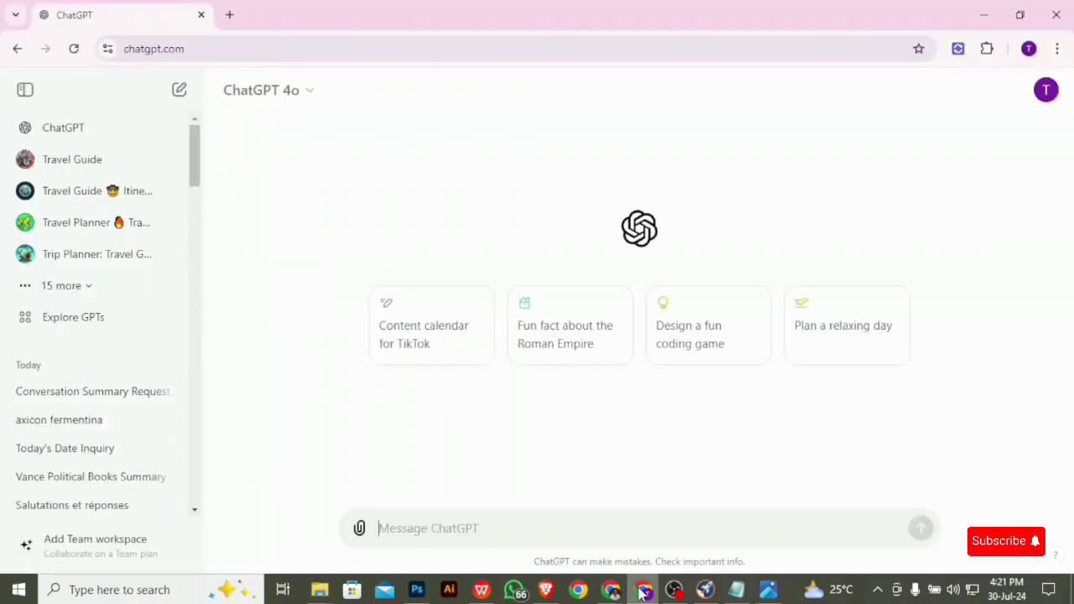
{"action": "type", "text": "He"}
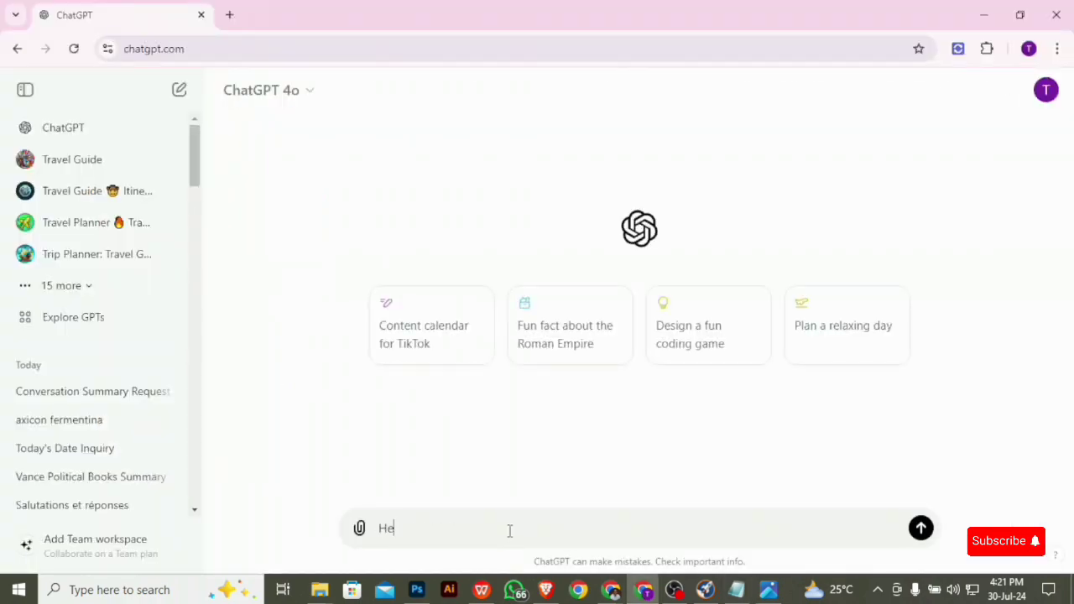
{"action": "type", "text": "llo"}
{"action": "key", "text": "Return"}
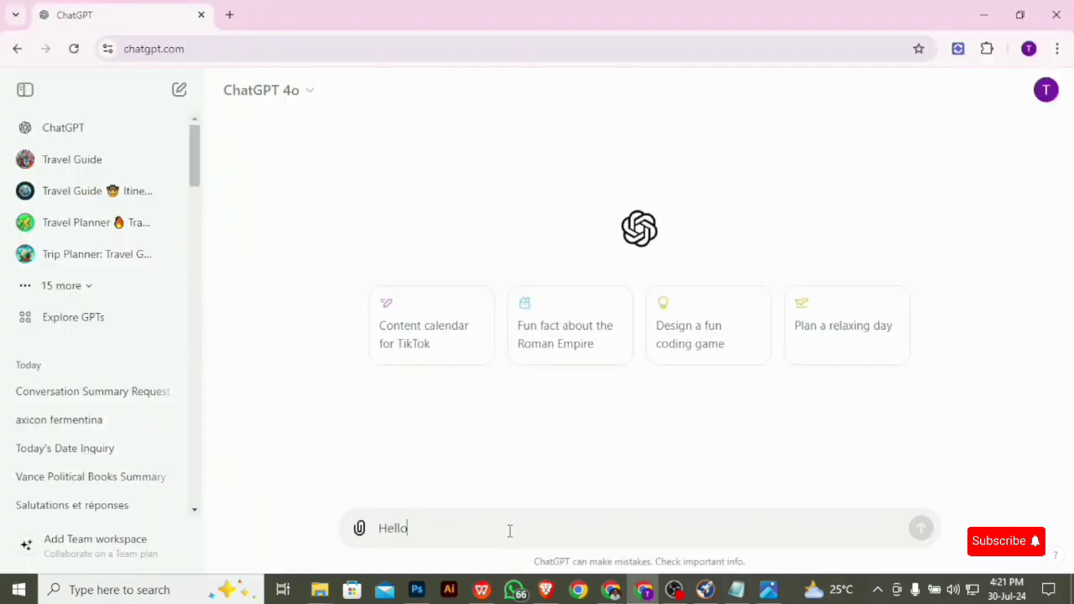
- Ask ChatGPT to form two tailed keywords from supplied category keywords so "intermittent fasting for women over 60 in menopause" ranks on Amazon KDP
{"action": "type", "text": "I am working on a book titled: intermittent fasting for women over 60 in menopause"}
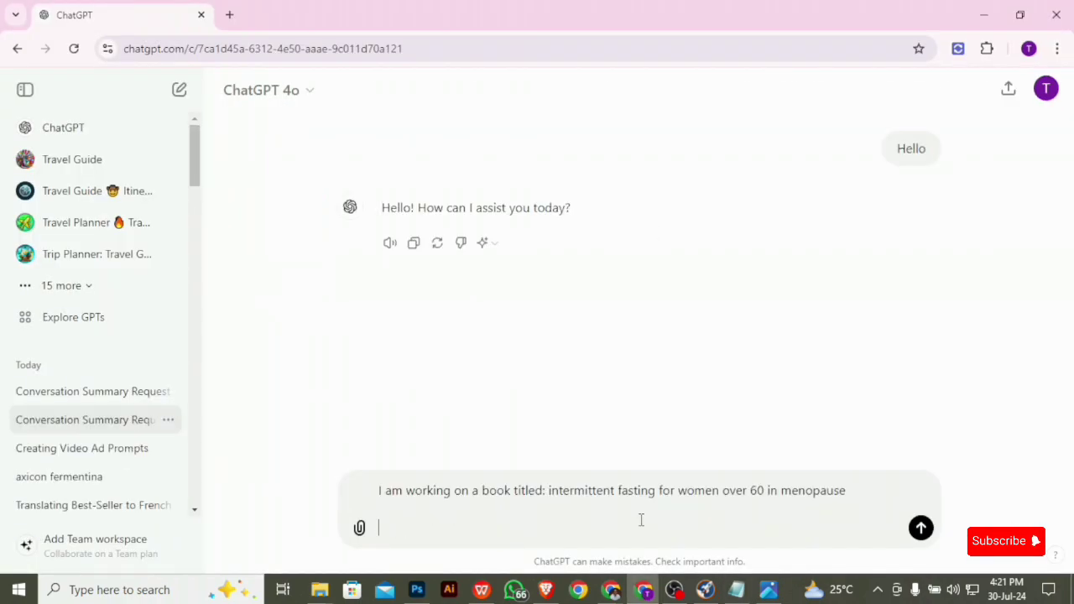
{"action": "type", "text": "I want you to help me "}
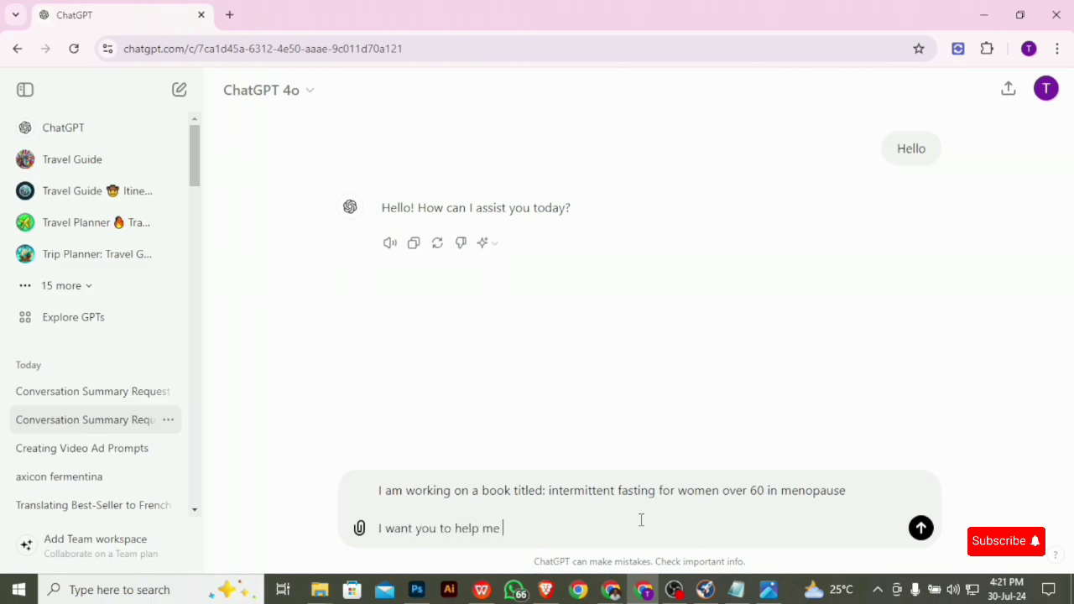
{"action": "type", "text": "come up with two tal"}
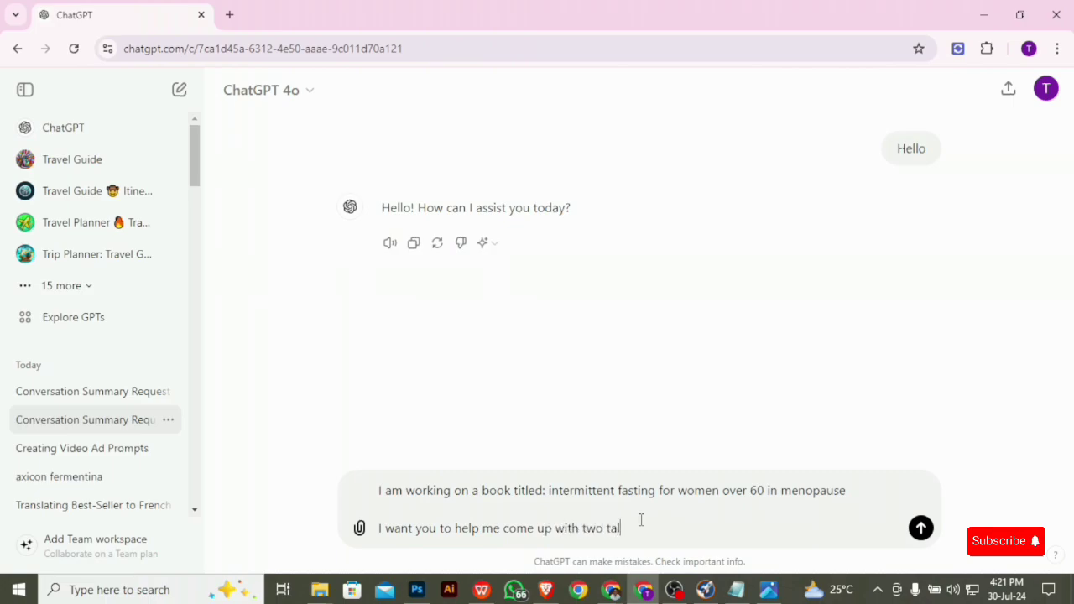
{"action": "type", "text": "ied"}
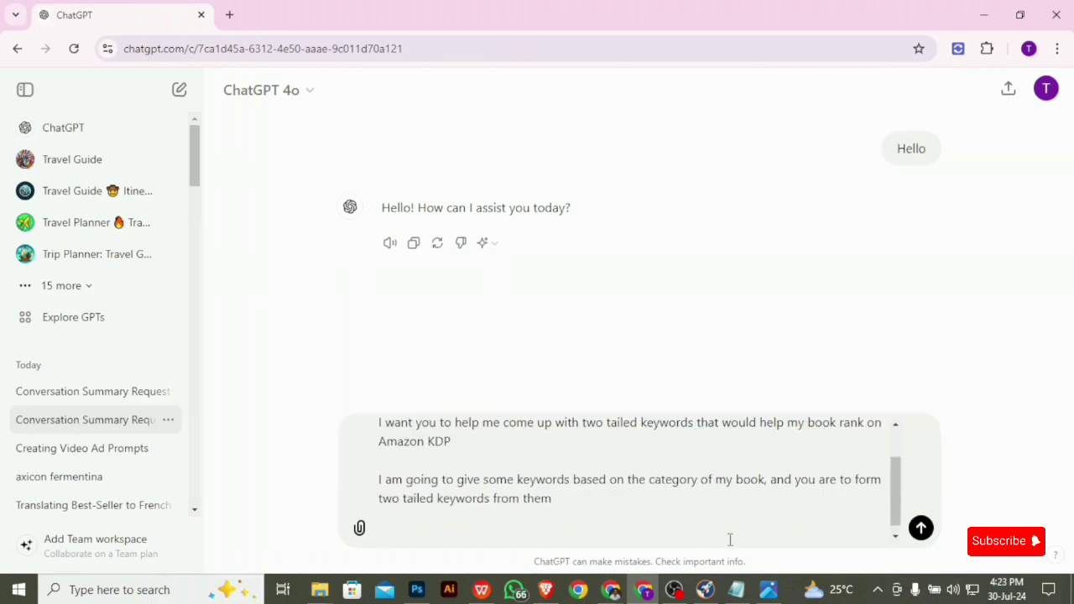
{"action": "type", "text": "can I do that?"}
{"action": "key", "text": "Return"}
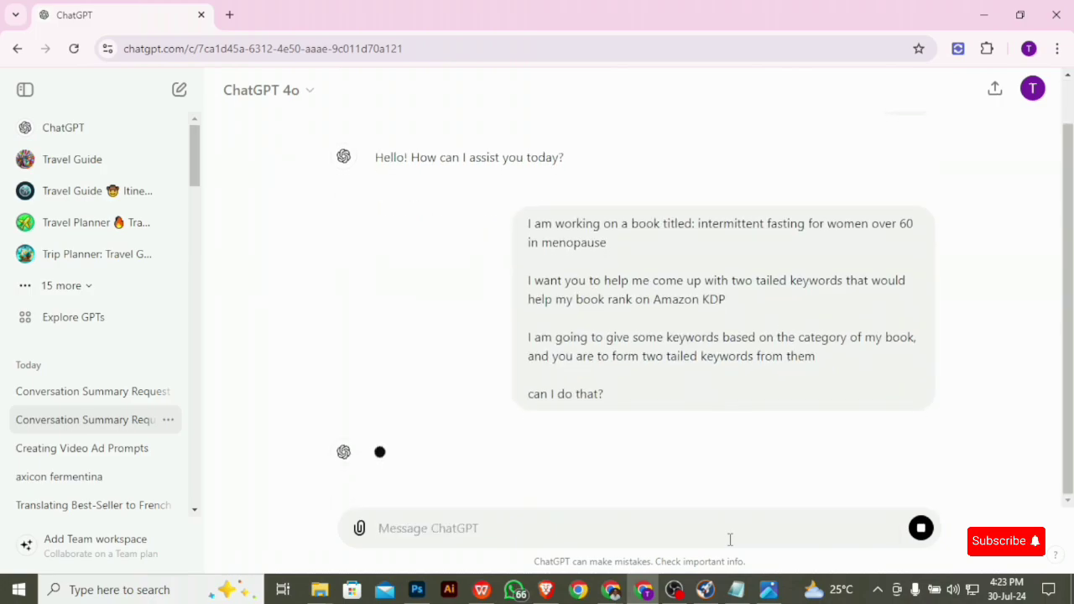
- Copy all keywords from "Mood swings" through "Paleo" in the kEYWORDS text file and send them to ChatGPT
{"action": "left_click", "coordinate": [737, 590]}
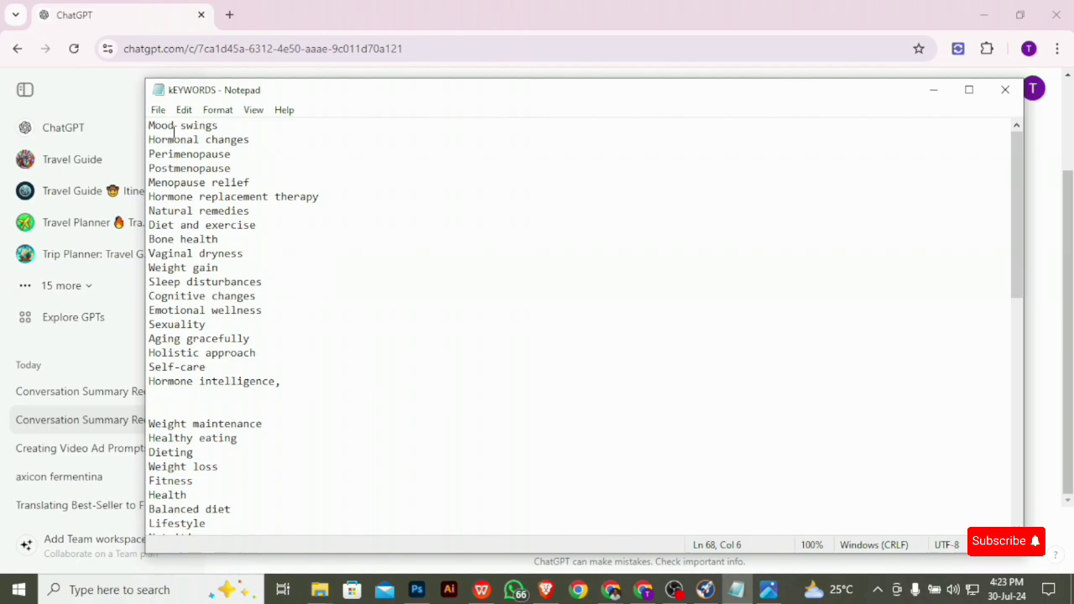
{"action": "left_click_drag", "start_coordinate": [149, 126], "coordinate": [263, 532]}
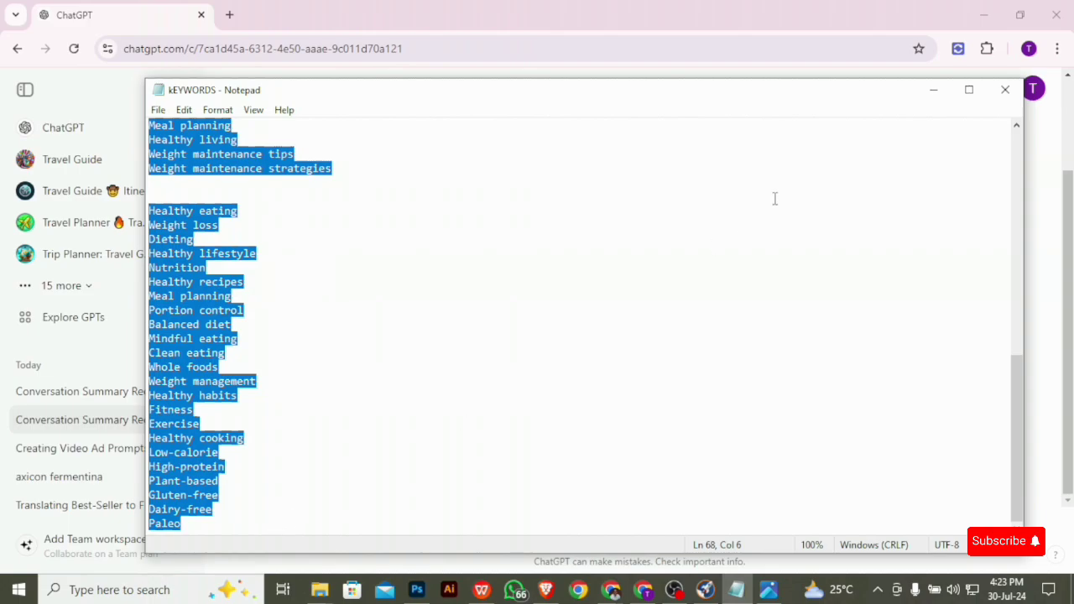
{"action": "left_click", "coordinate": [931, 91]}
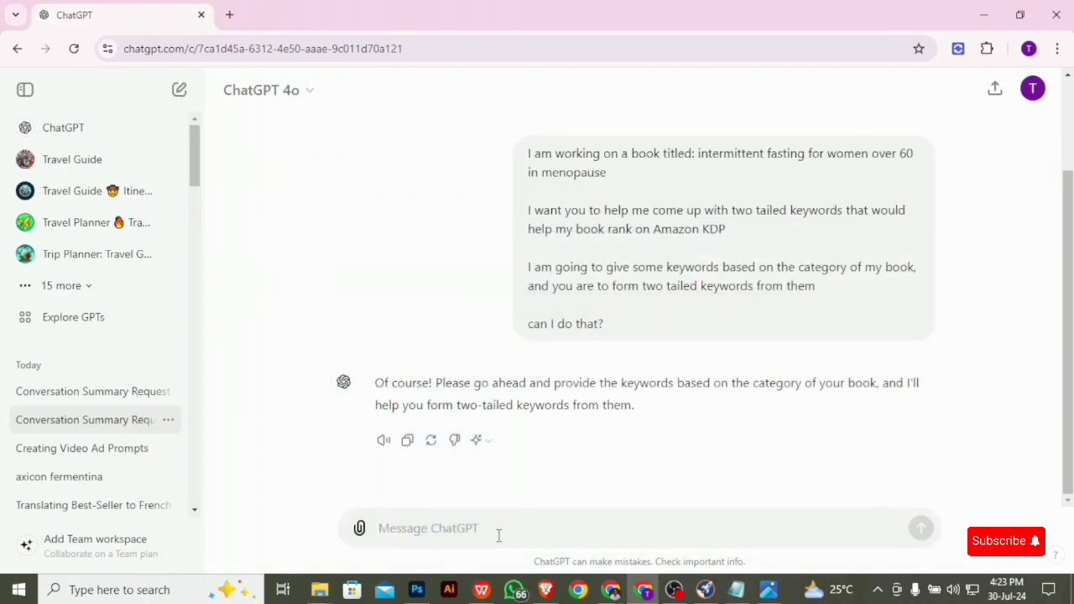
{"action": "key", "text": "ctrl+v"}
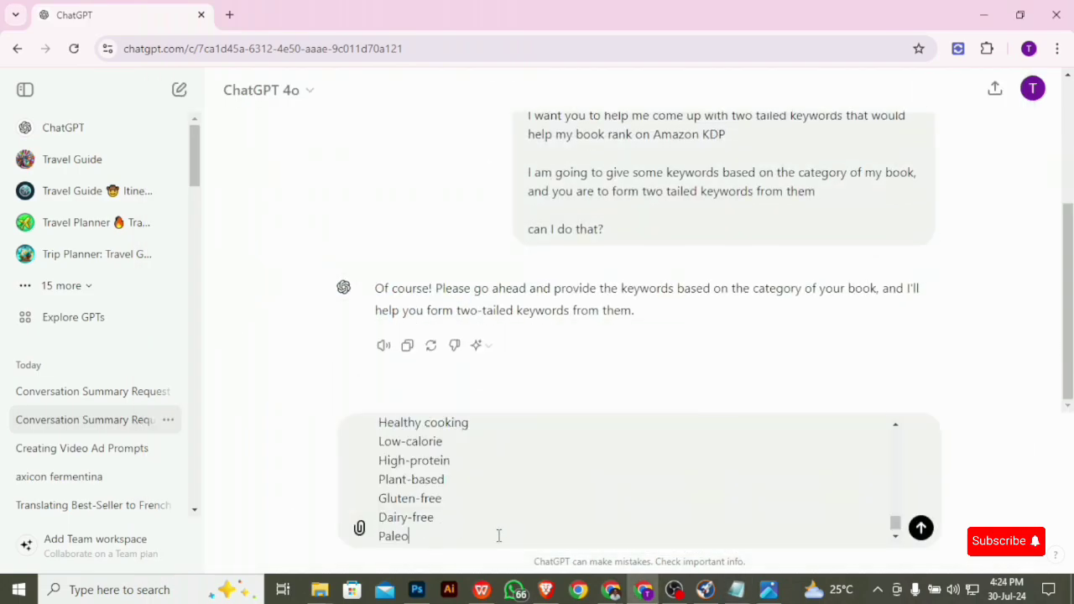
{"action": "key", "text": "Return"}
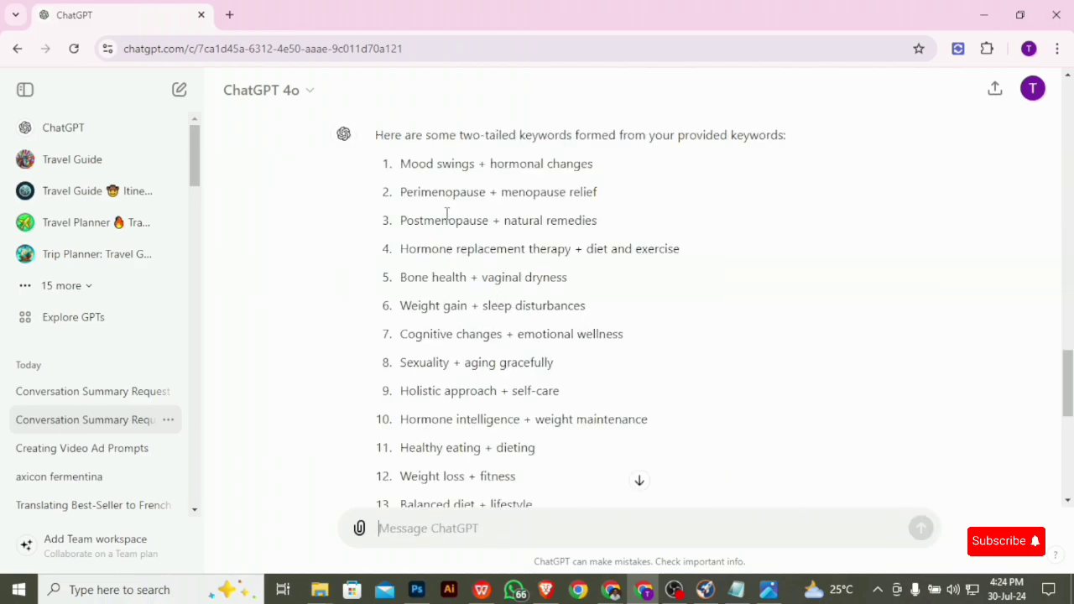
- Review the list of two-tailed keywords that ChatGPT formed from the supplied keywords
{"action": "scroll", "coordinate": [446, 215], "scroll_direction": "down", "scroll_amount": 2}
{"action": "scroll", "coordinate": [479, 280], "scroll_direction": "up", "scroll_amount": 3}
{"action": "scroll", "coordinate": [484, 290], "scroll_direction": "up", "scroll_amount": 1}
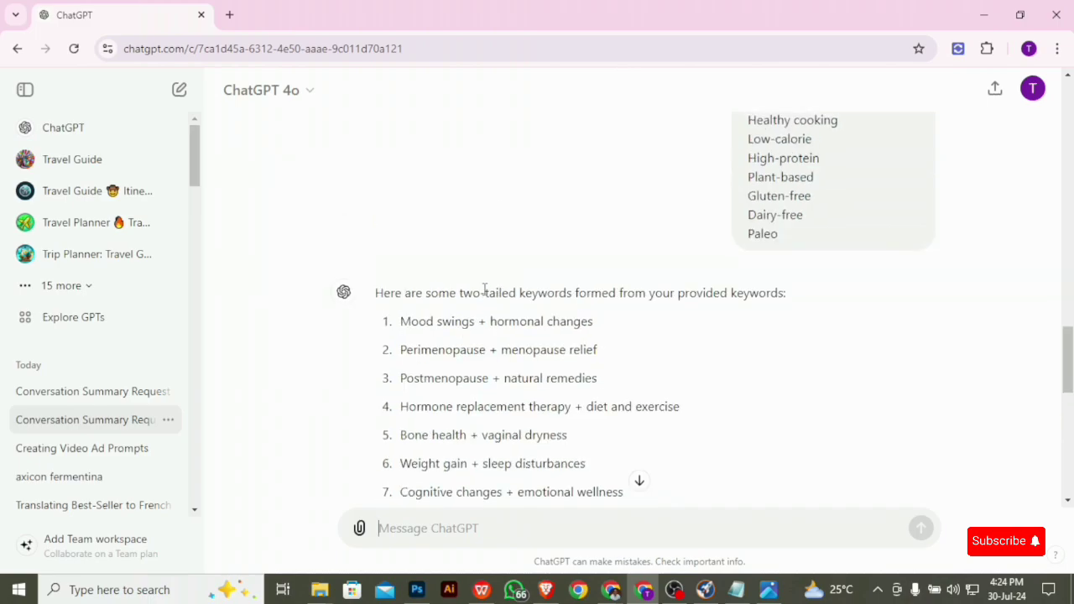
{"action": "scroll", "coordinate": [474, 292], "scroll_direction": "down", "scroll_amount": 1}
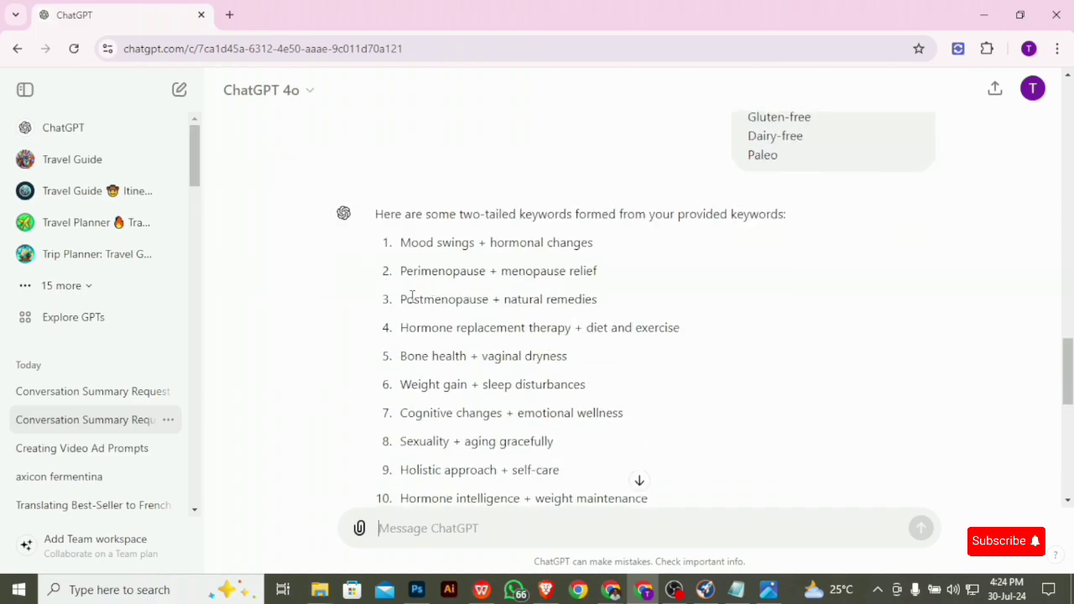
{"action": "scroll", "coordinate": [411, 296], "scroll_direction": "down", "scroll_amount": 2}
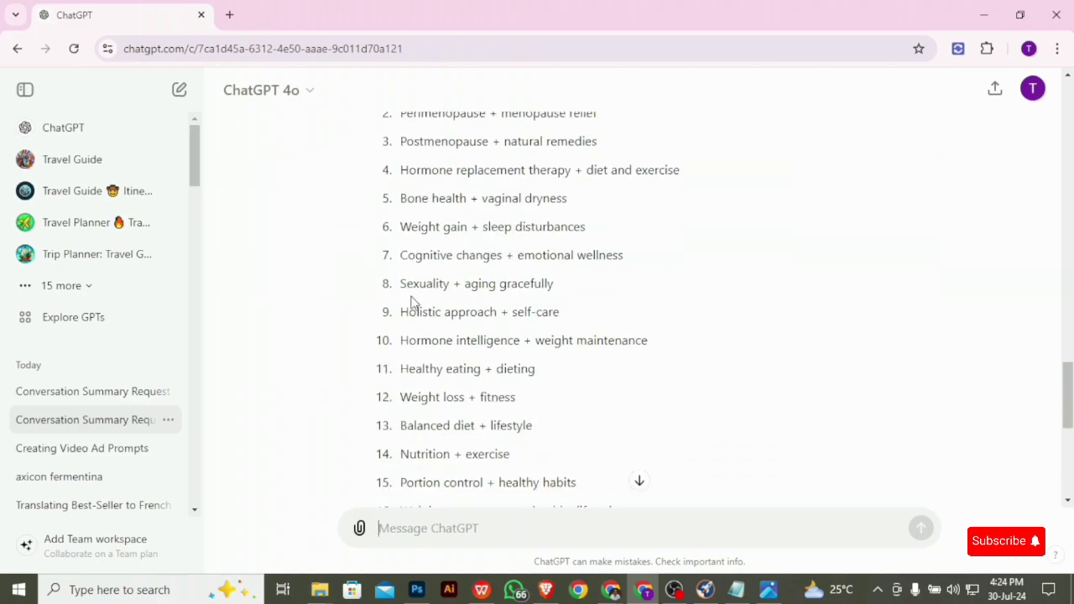
{"action": "scroll", "coordinate": [459, 311], "scroll_direction": "down", "scroll_amount": 1}
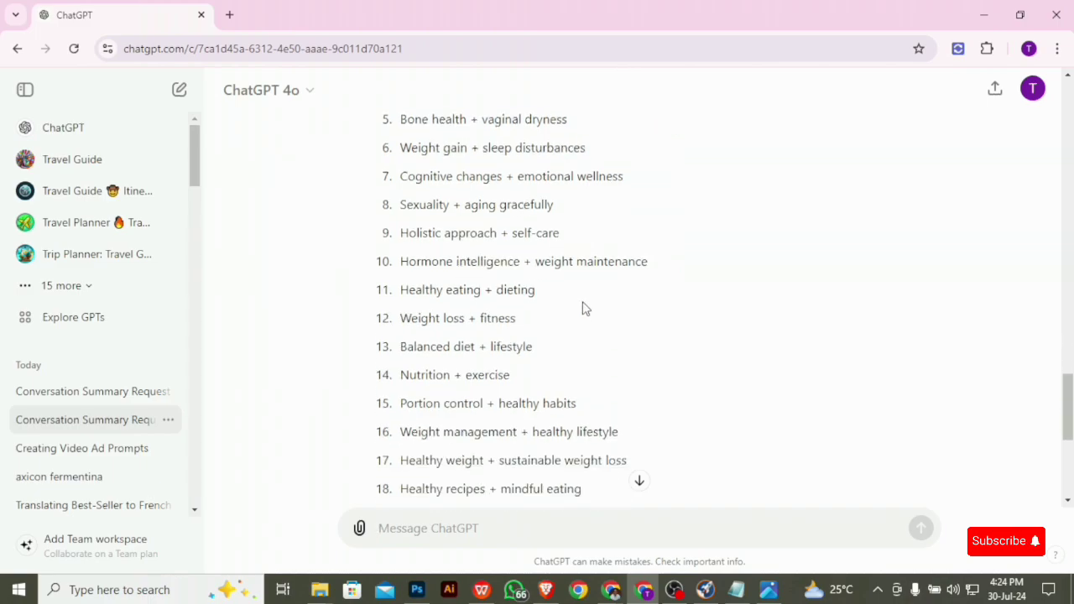
{"action": "scroll", "coordinate": [530, 413], "scroll_direction": "up", "scroll_amount": 2}
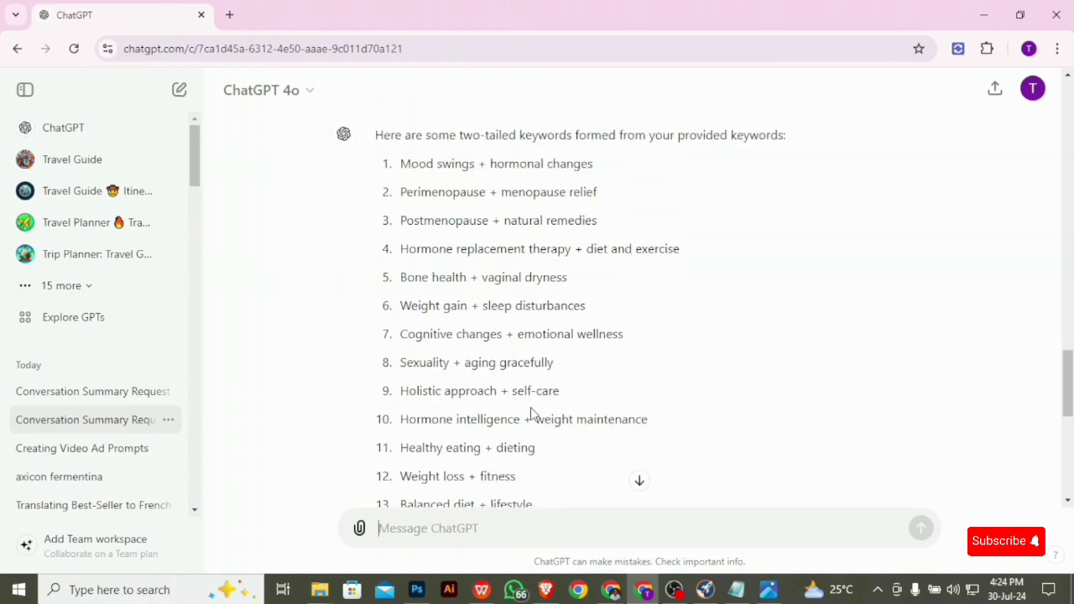
- Switch to the Amazon KDP page in Brave and start creating a new Kindle eBook
{"action": "left_click", "coordinate": [545, 590]}
{"action": "scroll", "coordinate": [366, 370], "scroll_direction": "down", "scroll_amount": 1}
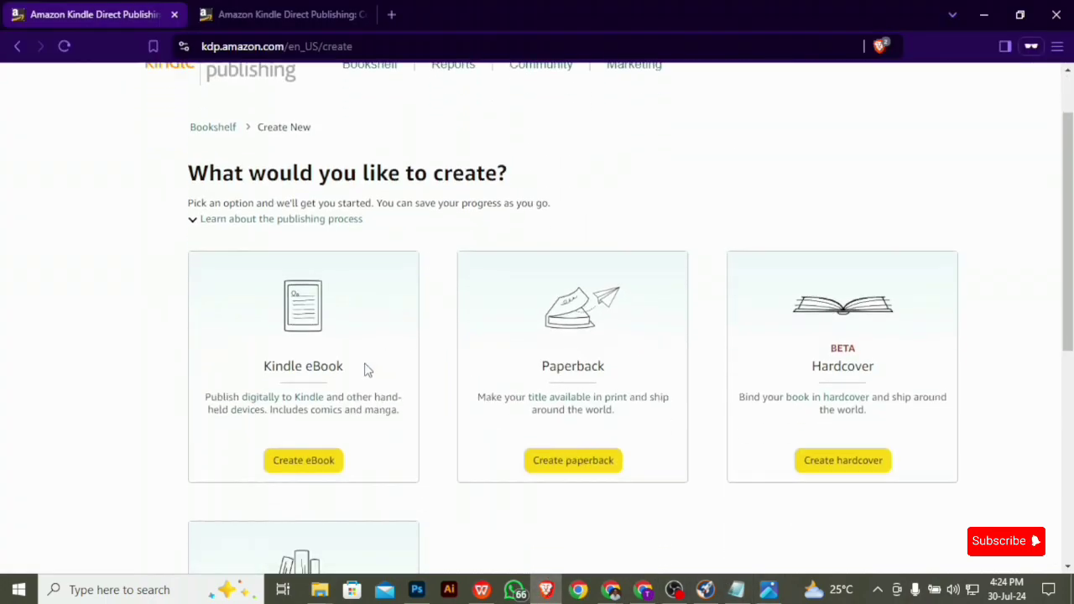
{"action": "left_click", "coordinate": [300, 469]}
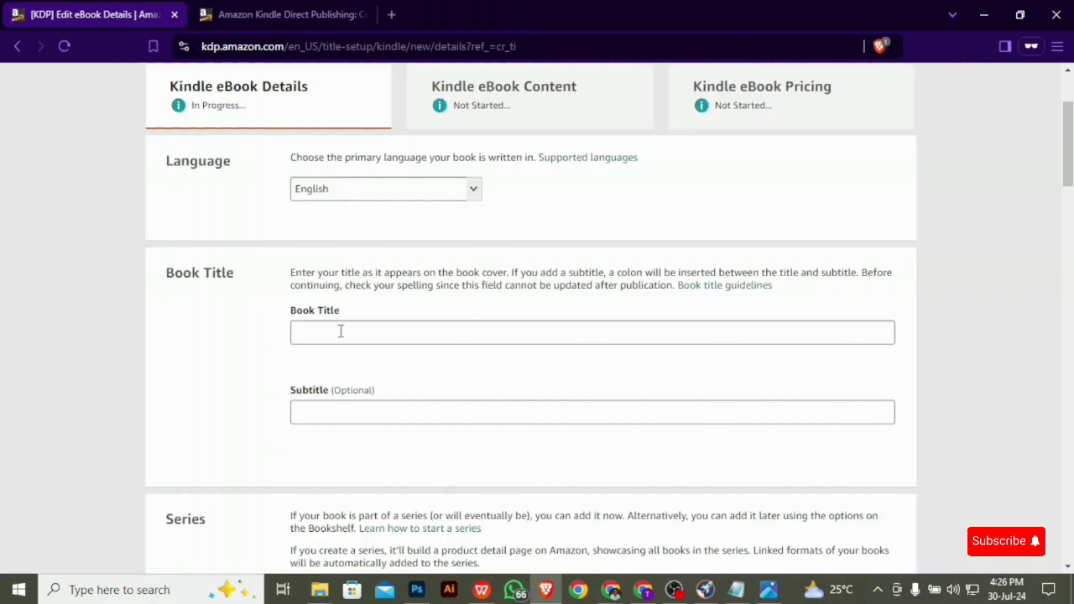
- Enter "intermittent fasting for women over 60 in menopause" as the book title
{"action": "left_click", "coordinate": [340, 331]}
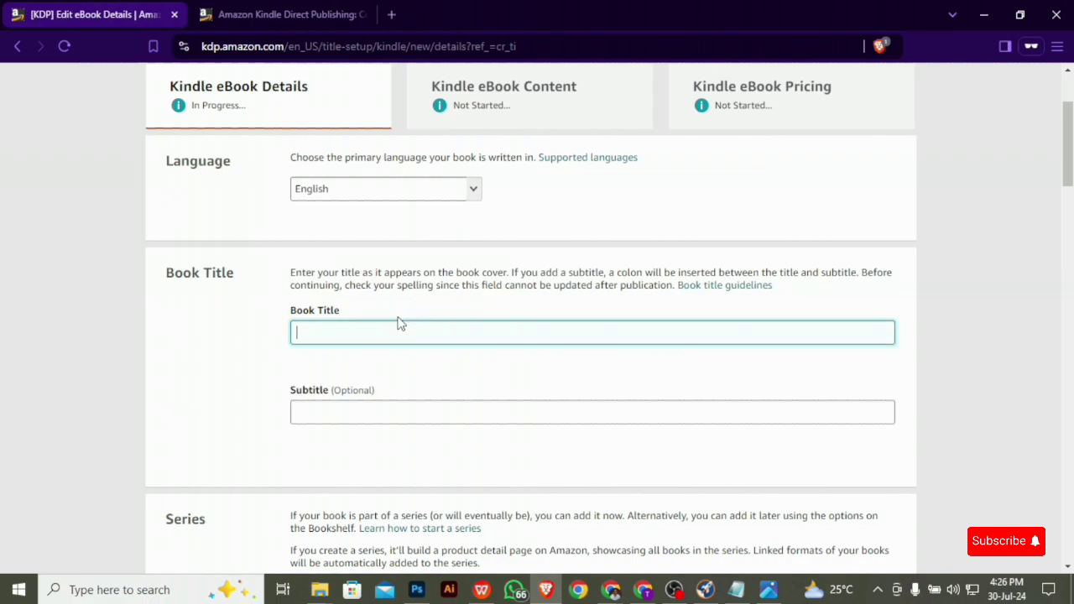
{"action": "type", "text": "intermittent fasting for women over 60 in menopause"}
{"action": "left_click", "coordinate": [622, 379]}
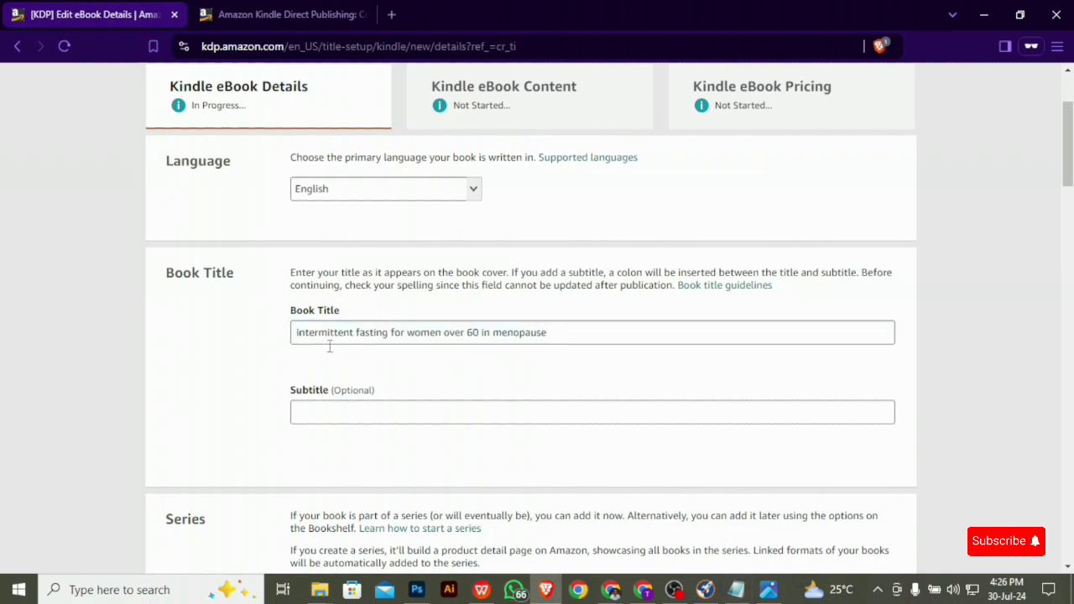
- Declare ownership of the copyright and publishing rights, and answer No for sexually explicit images or title
{"action": "scroll", "coordinate": [801, 298], "scroll_direction": "down", "scroll_amount": 10}
{"action": "left_click", "coordinate": [299, 439]}
{"action": "scroll", "coordinate": [441, 362], "scroll_direction": "down", "scroll_amount": 4}
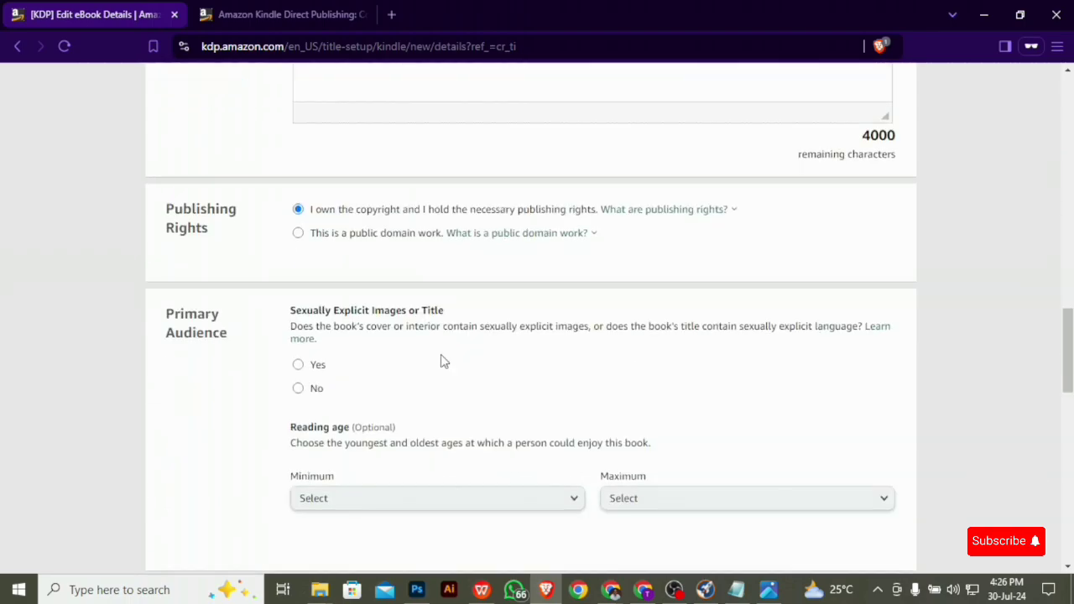
{"action": "left_click", "coordinate": [299, 303]}
- Open the book's category selection and choose Health, Fitness & Dieting as the main category
{"action": "scroll", "coordinate": [433, 328], "scroll_direction": "down", "scroll_amount": 3}
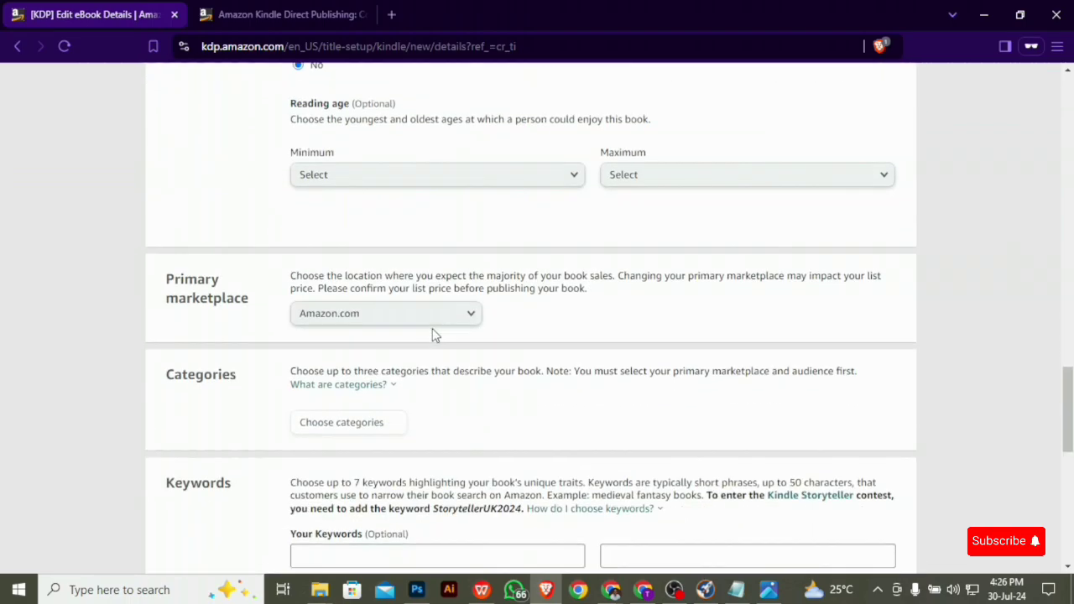
{"action": "scroll", "coordinate": [321, 305], "scroll_direction": "down", "scroll_amount": 2}
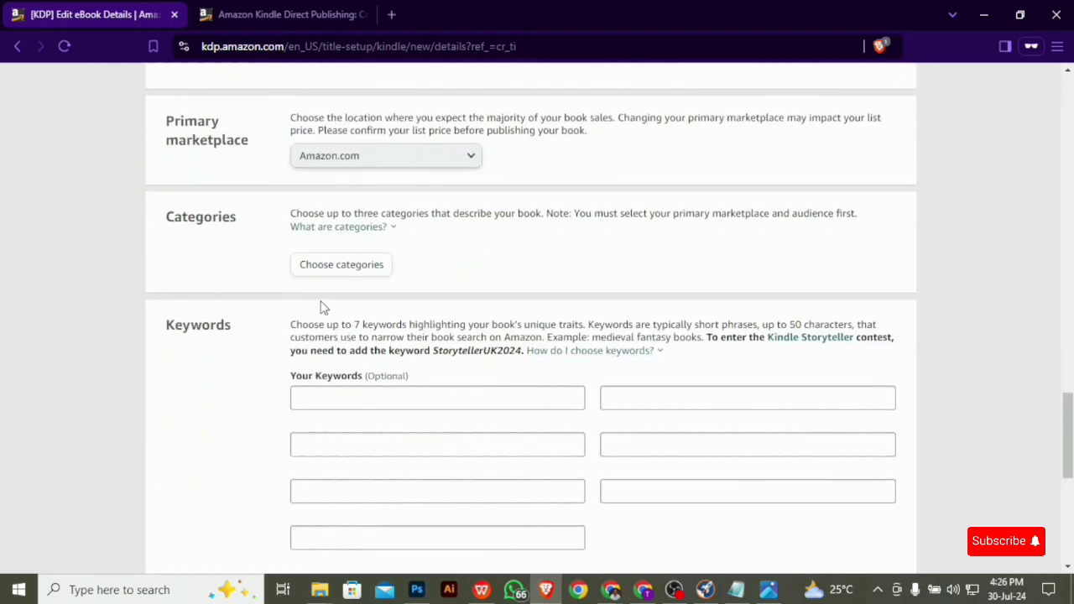
{"action": "left_click", "coordinate": [353, 266]}
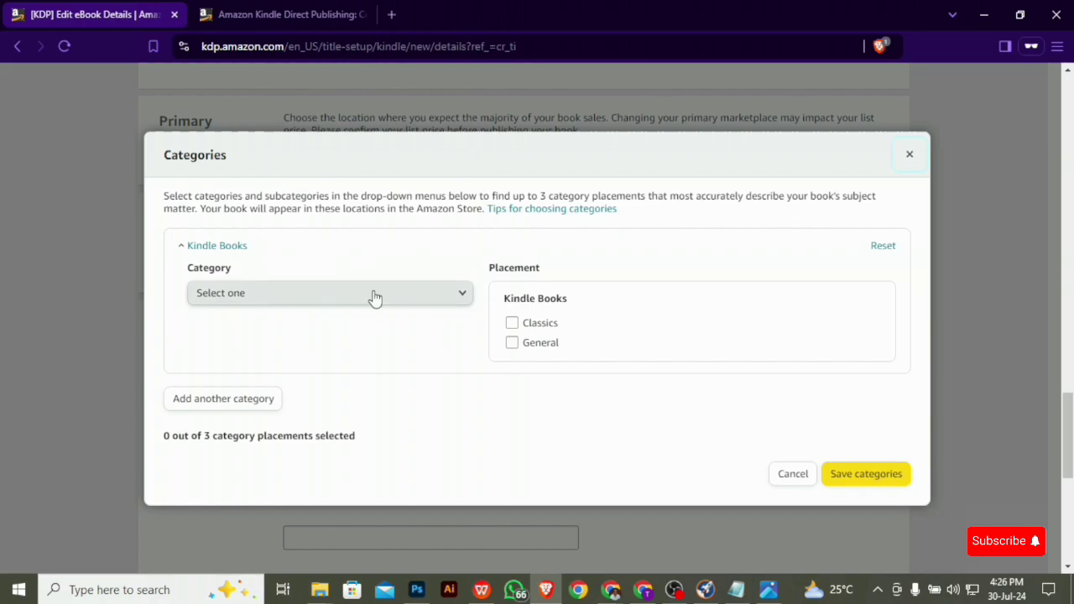
{"action": "left_click", "coordinate": [373, 297]}
{"action": "scroll", "coordinate": [271, 427], "scroll_direction": "down", "scroll_amount": 3}
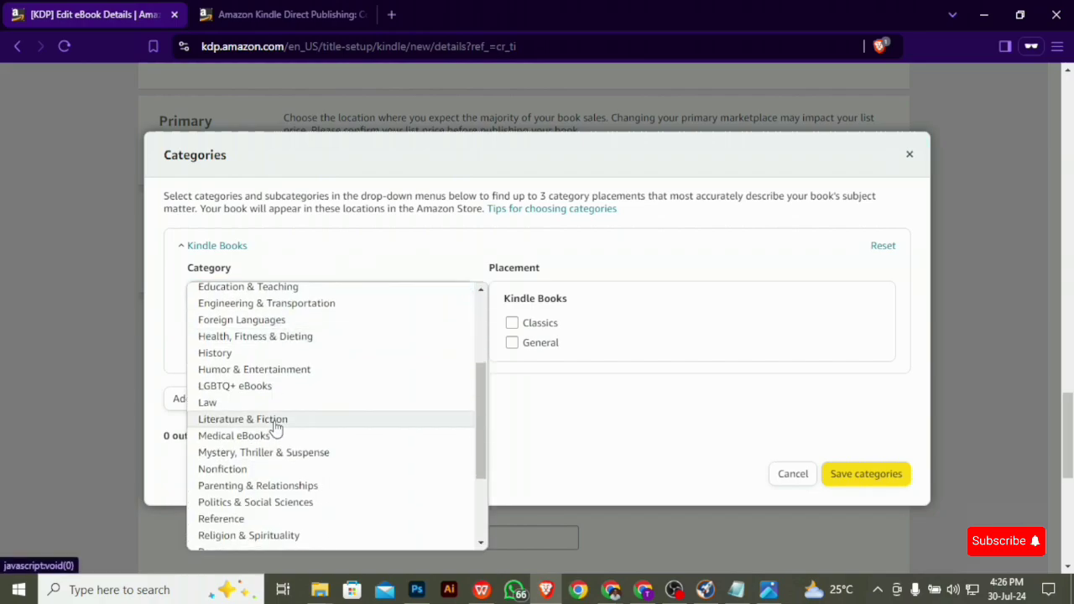
{"action": "left_click", "coordinate": [299, 338]}
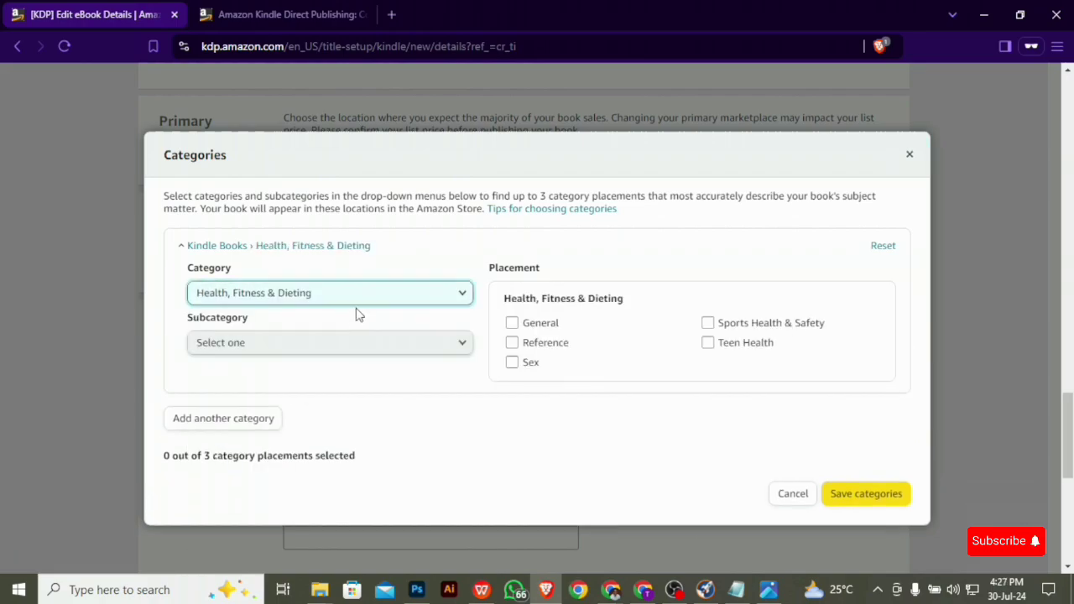
- Choose the subcategories Personal Health and Women's Health, and select Menopause as the first category placement
{"action": "left_click", "coordinate": [350, 344]}
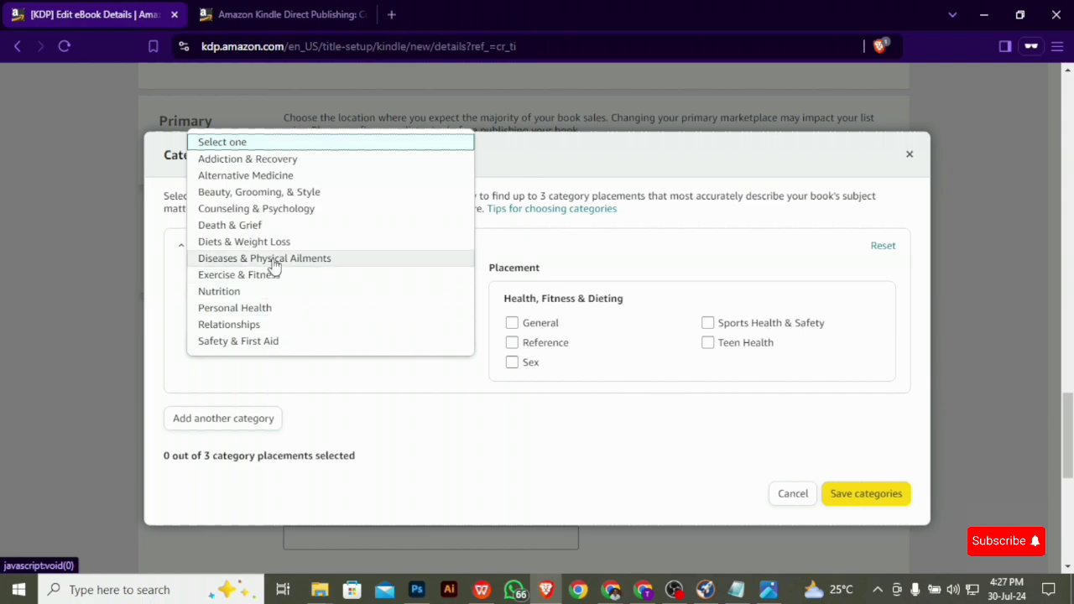
{"action": "scroll", "coordinate": [271, 244], "scroll_direction": "down", "scroll_amount": 3}
{"action": "scroll", "coordinate": [260, 269], "scroll_direction": "down", "scroll_amount": 5}
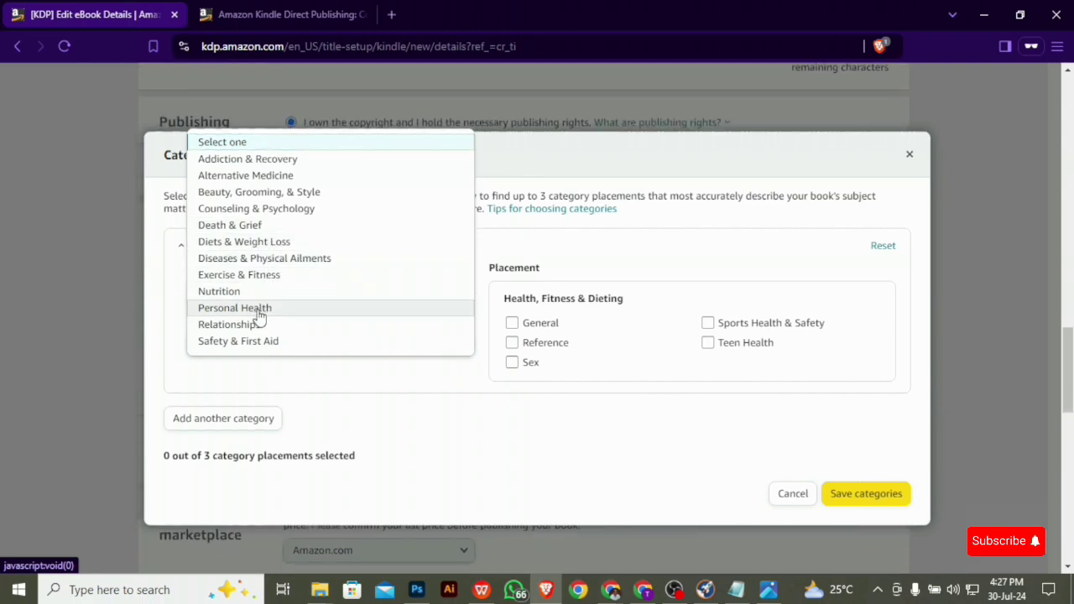
{"action": "left_click", "coordinate": [285, 308]}
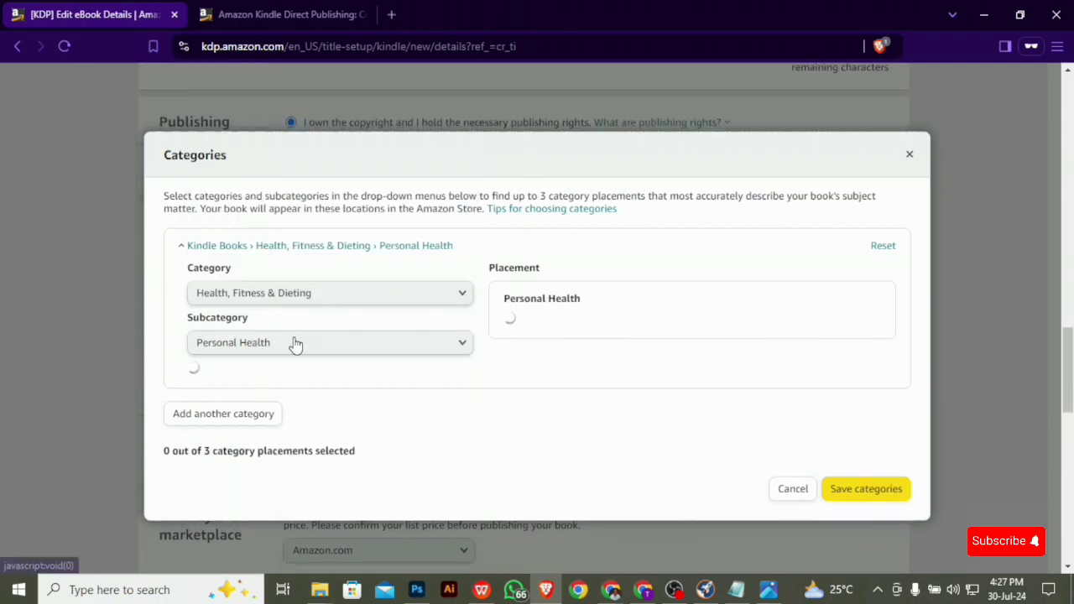
{"action": "left_click", "coordinate": [321, 392]}
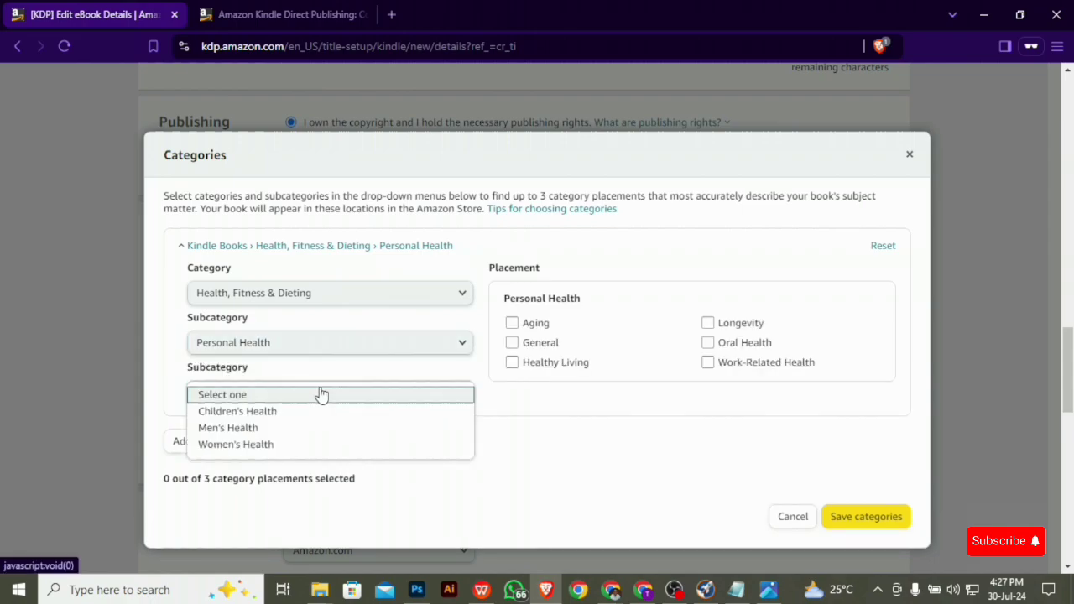
{"action": "left_click", "coordinate": [281, 444]}
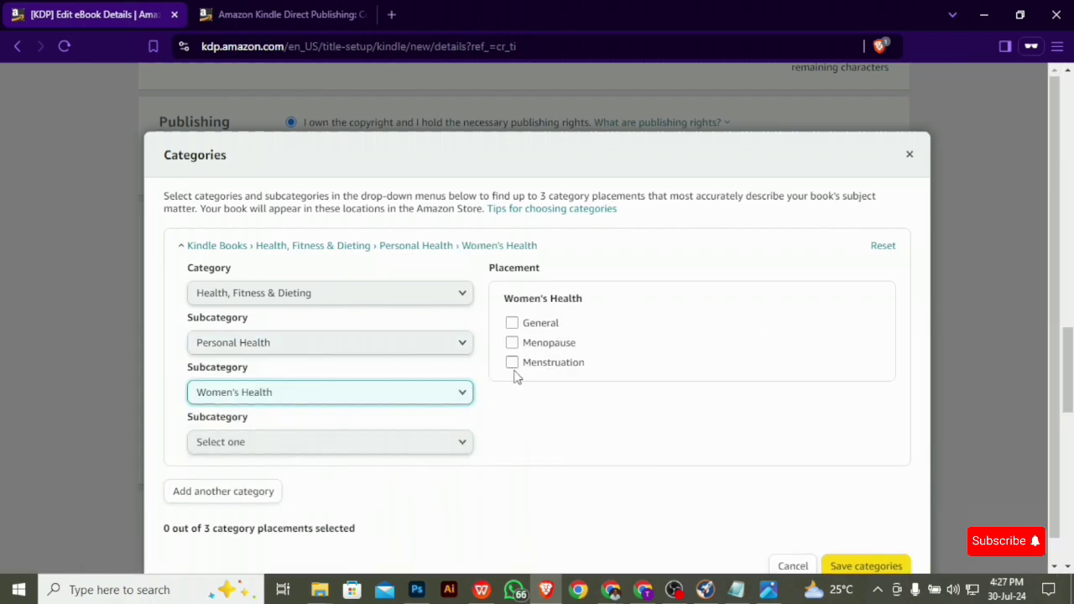
{"action": "left_click", "coordinate": [511, 343]}
{"action": "scroll", "coordinate": [367, 282], "scroll_direction": "down", "scroll_amount": 1}
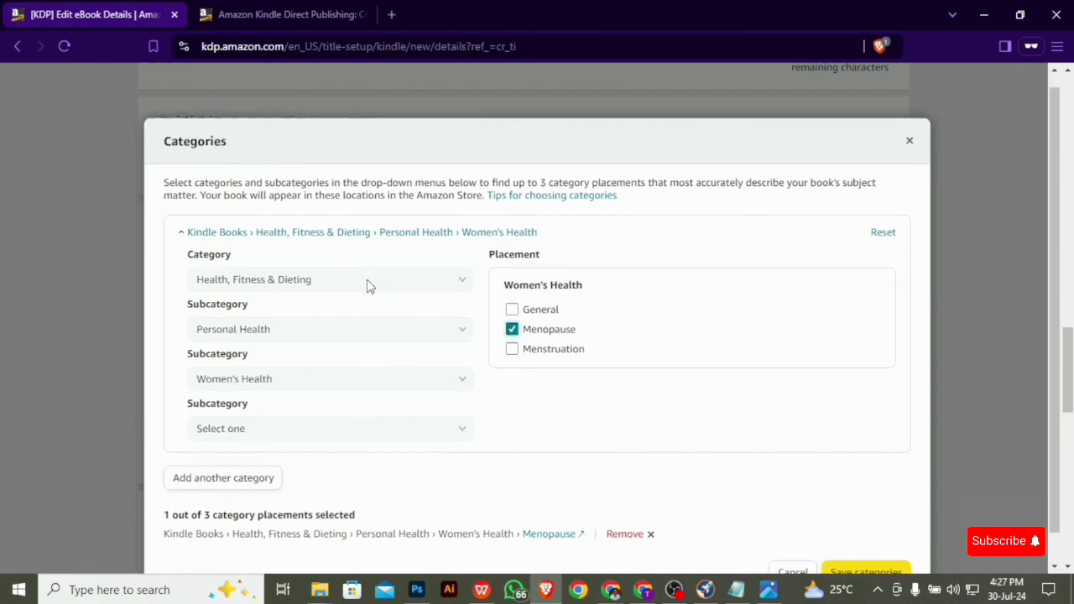
- Add a second category with Health, Fitness & Dieting, Diets & Weight Loss and Diets as its levels
{"action": "left_click", "coordinate": [257, 453]}
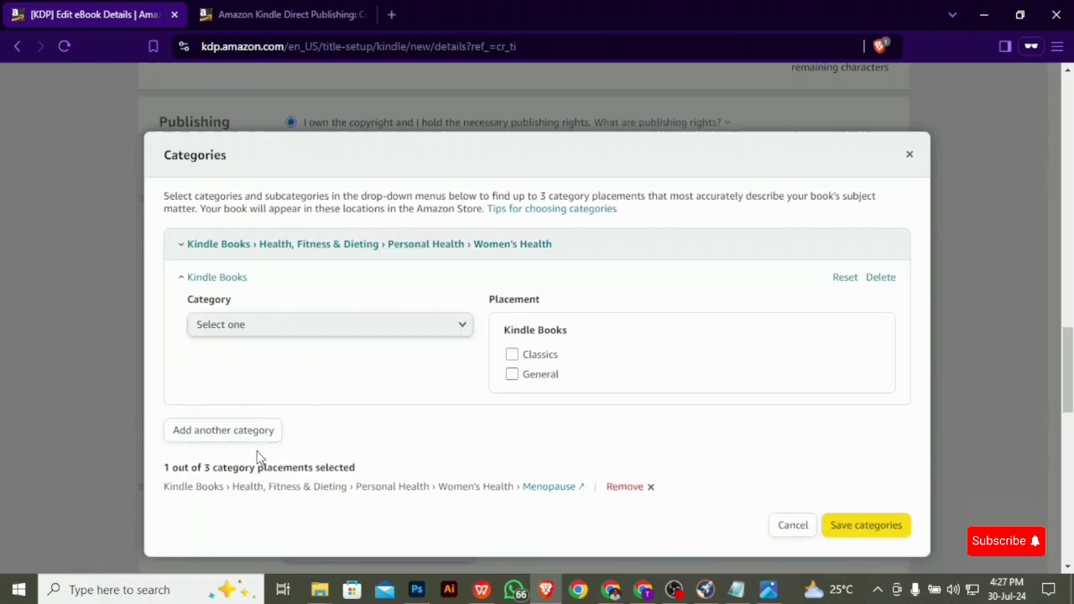
{"action": "left_click", "coordinate": [341, 328]}
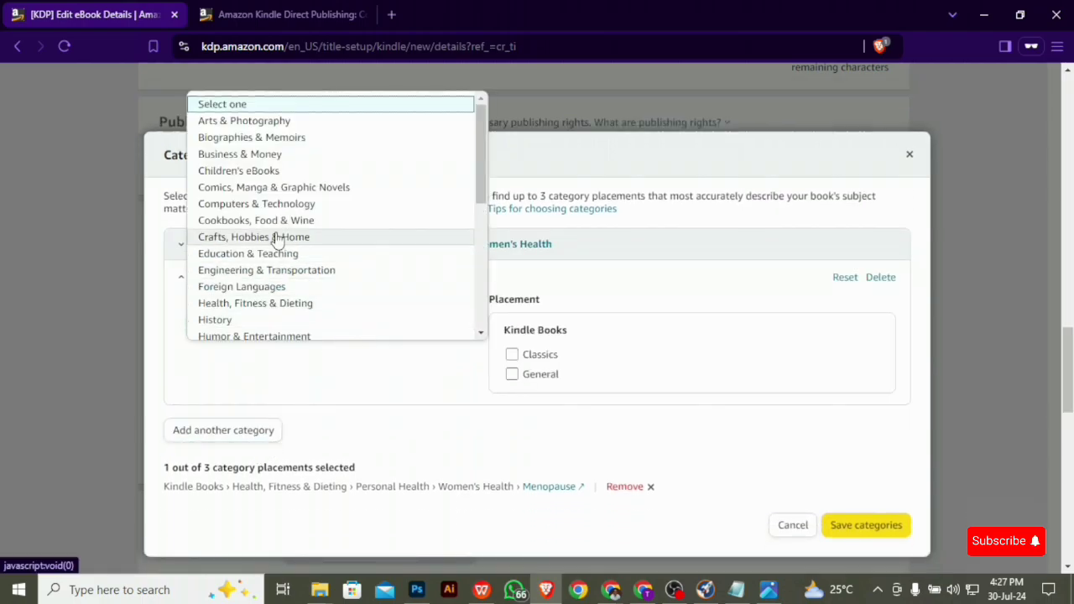
{"action": "scroll", "coordinate": [269, 272], "scroll_direction": "down", "scroll_amount": 2}
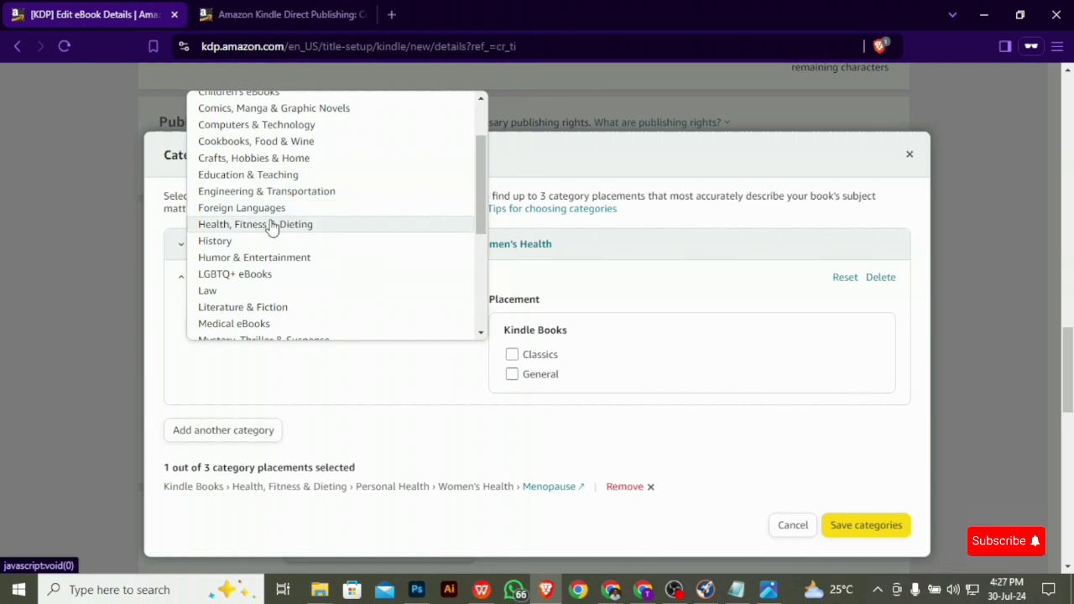
{"action": "left_click", "coordinate": [271, 225]}
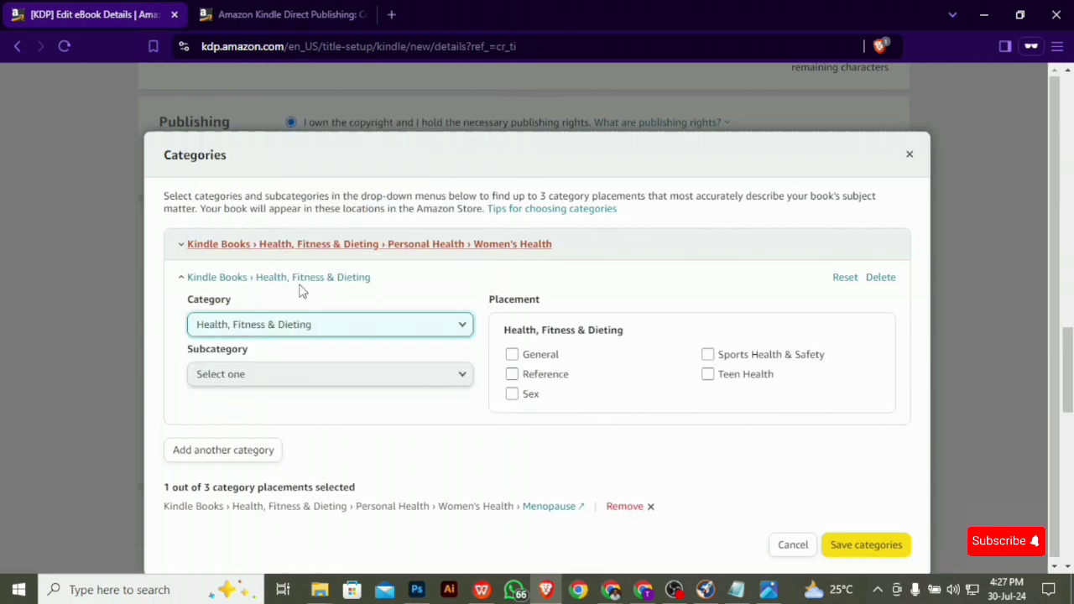
{"action": "left_click", "coordinate": [348, 386]}
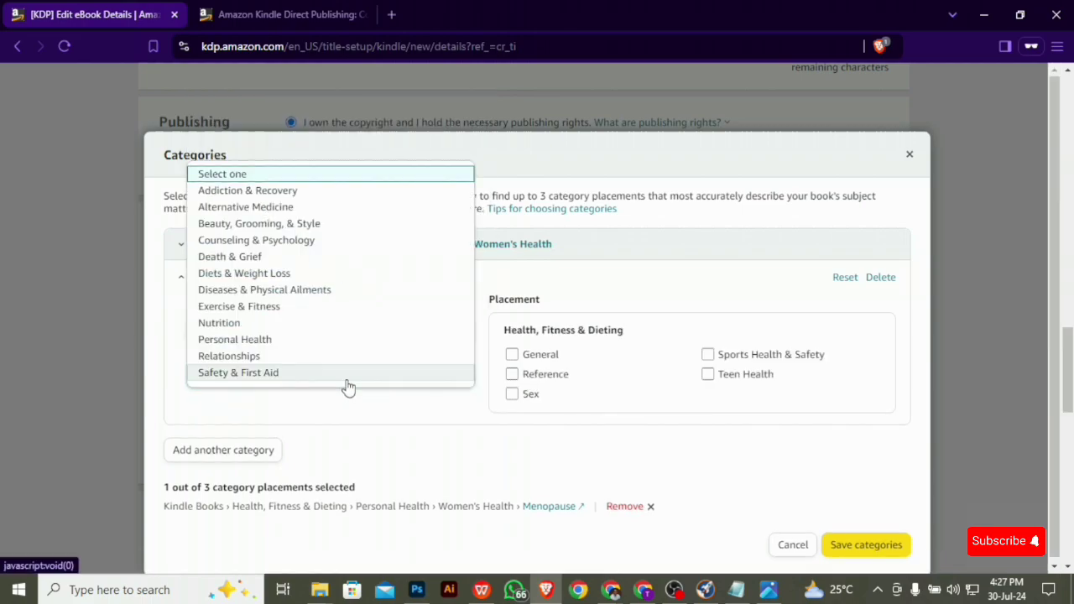
{"action": "left_click", "coordinate": [282, 275]}
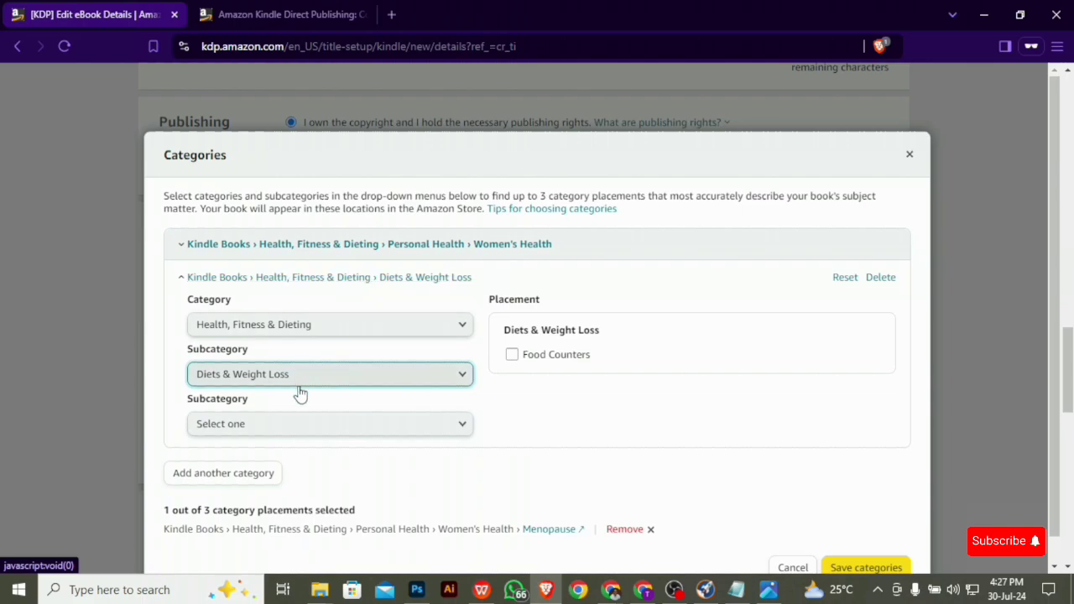
{"action": "left_click", "coordinate": [299, 428]}
{"action": "left_click", "coordinate": [270, 445]}
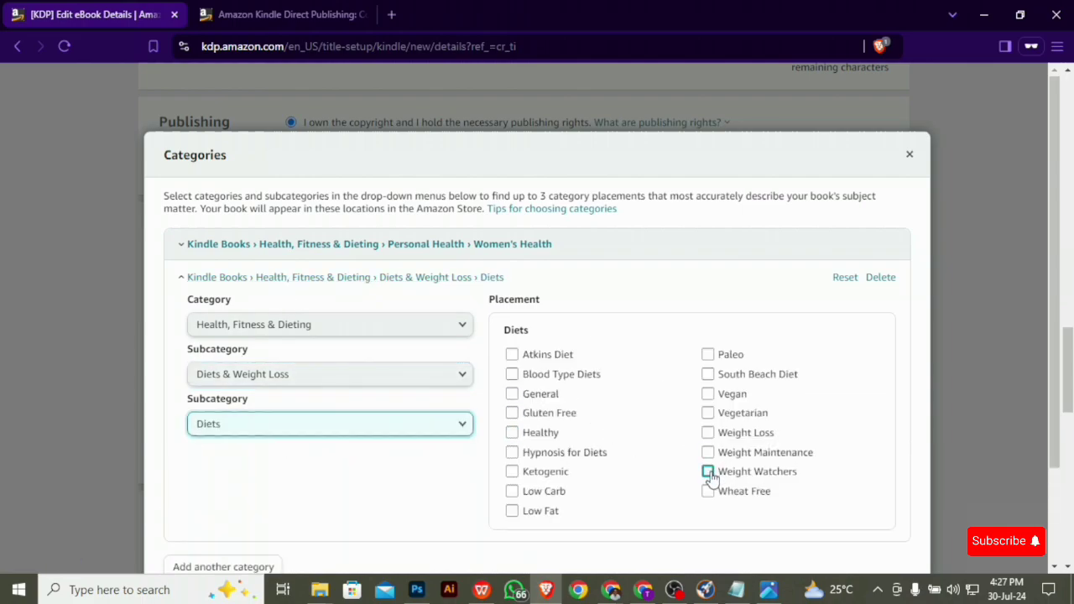
- Select Weight Maintenance and Healthy as the remaining placements and save the categories
{"action": "left_click", "coordinate": [707, 452]}
{"action": "left_click", "coordinate": [511, 433]}
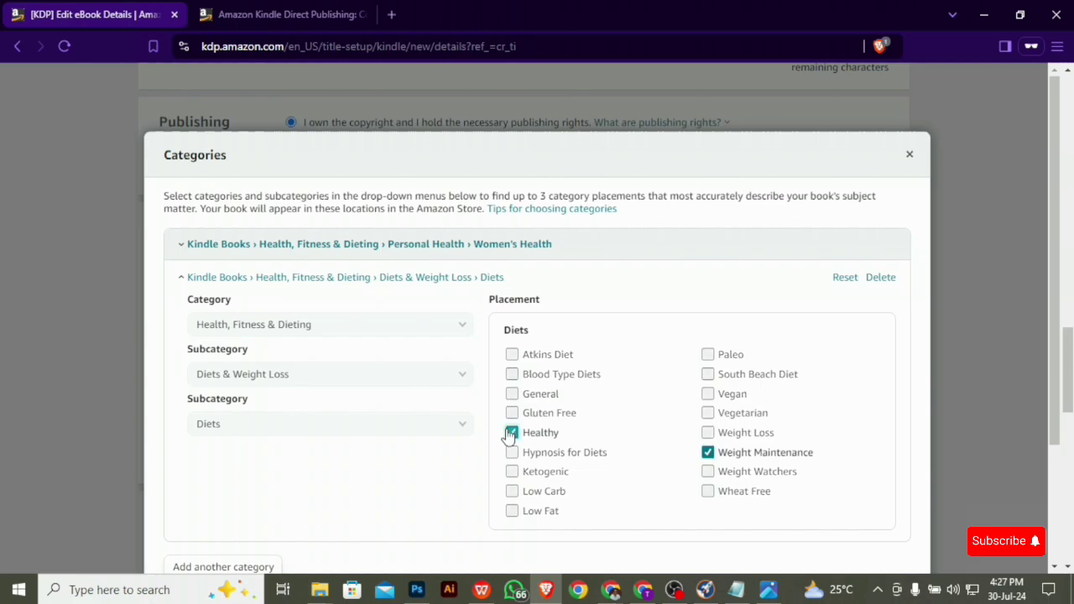
{"action": "scroll", "coordinate": [901, 431], "scroll_direction": "down", "scroll_amount": 2}
{"action": "left_click", "coordinate": [868, 543]}
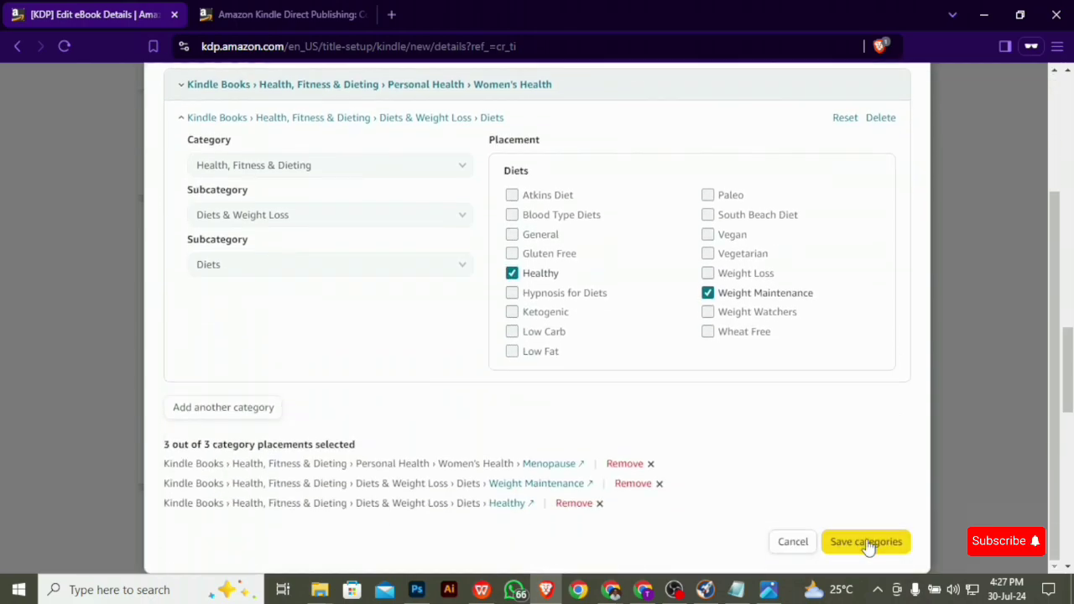
- Copy "Mood swings + hormonal changes" from the ChatGPT list into the first KDP keyword field and remove the plus sign
{"action": "scroll", "coordinate": [935, 294], "scroll_direction": "down", "scroll_amount": 2}
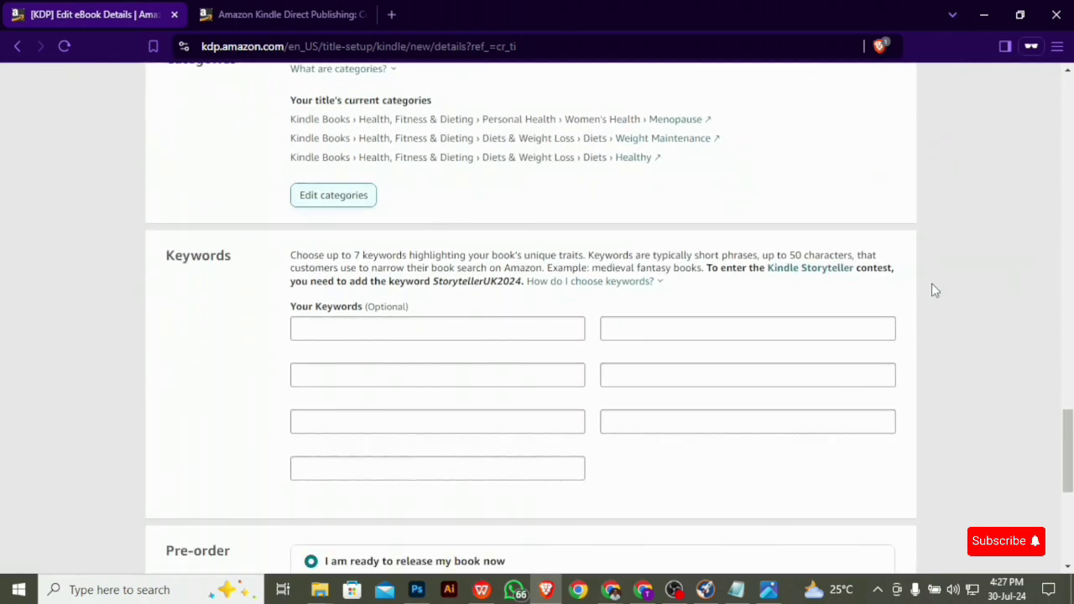
{"action": "scroll", "coordinate": [931, 285], "scroll_direction": "up", "scroll_amount": 1}
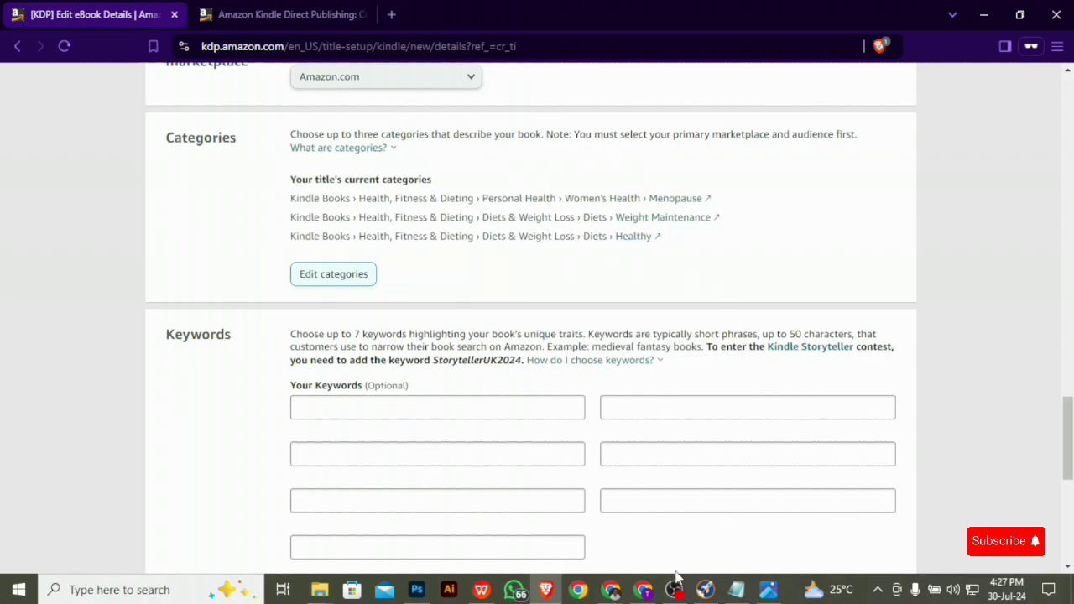
{"action": "left_click", "coordinate": [646, 590]}
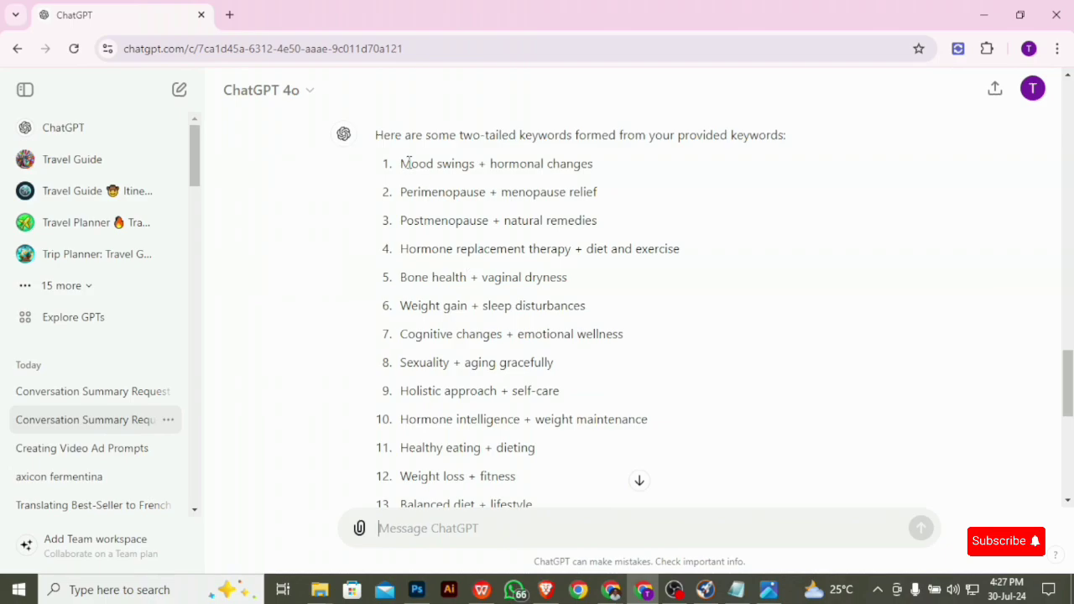
{"action": "left_click_drag", "start_coordinate": [401, 164], "coordinate": [612, 179]}
{"action": "key", "text": "ctrl+c"}
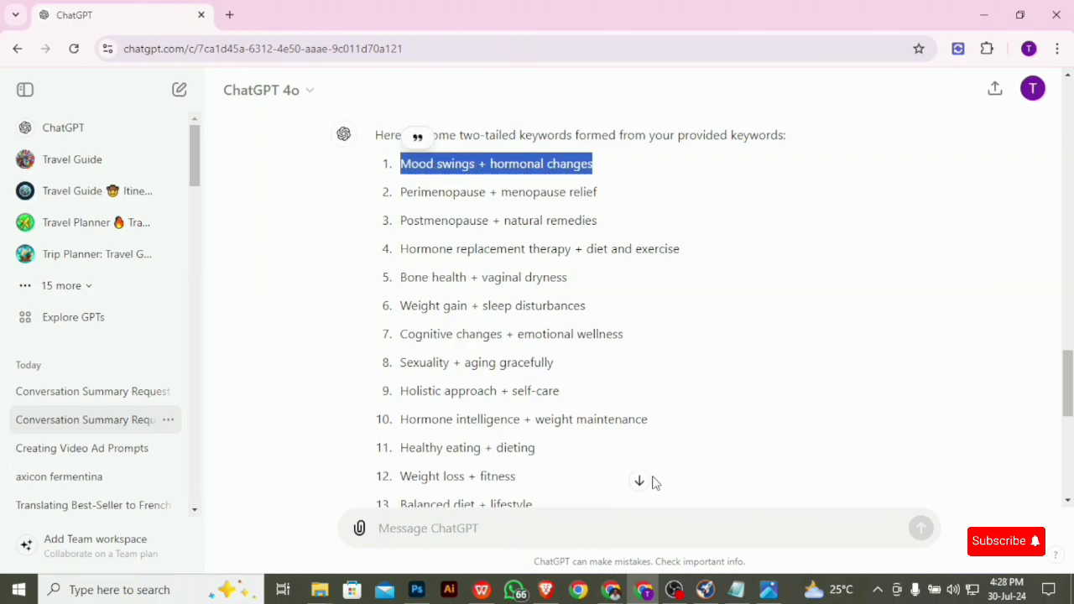
{"action": "left_click", "coordinate": [547, 590]}
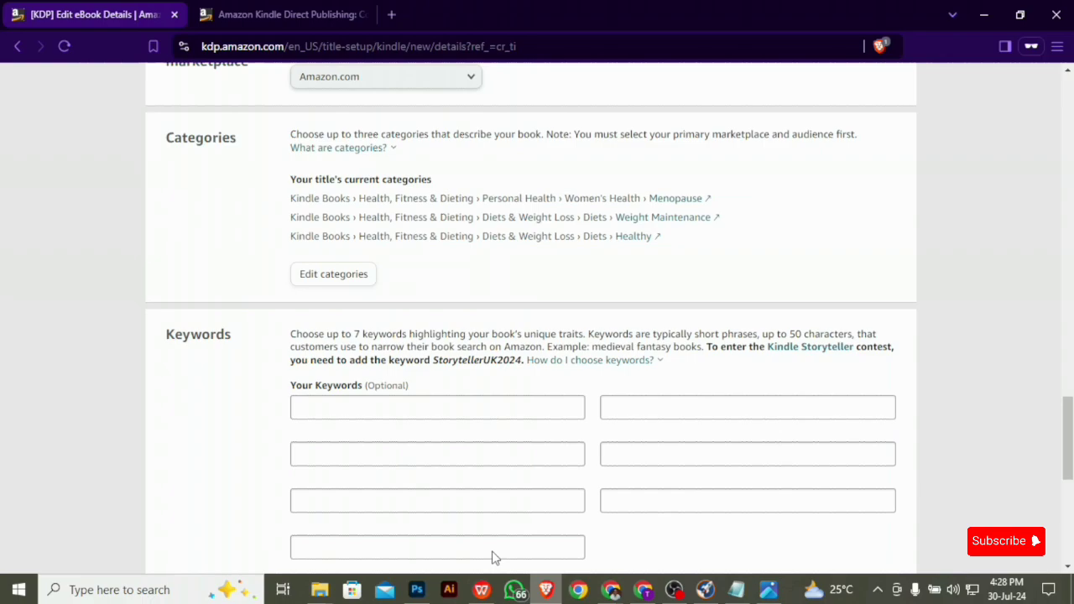
{"action": "left_click", "coordinate": [398, 412]}
{"action": "key", "text": "ctrl+v"}
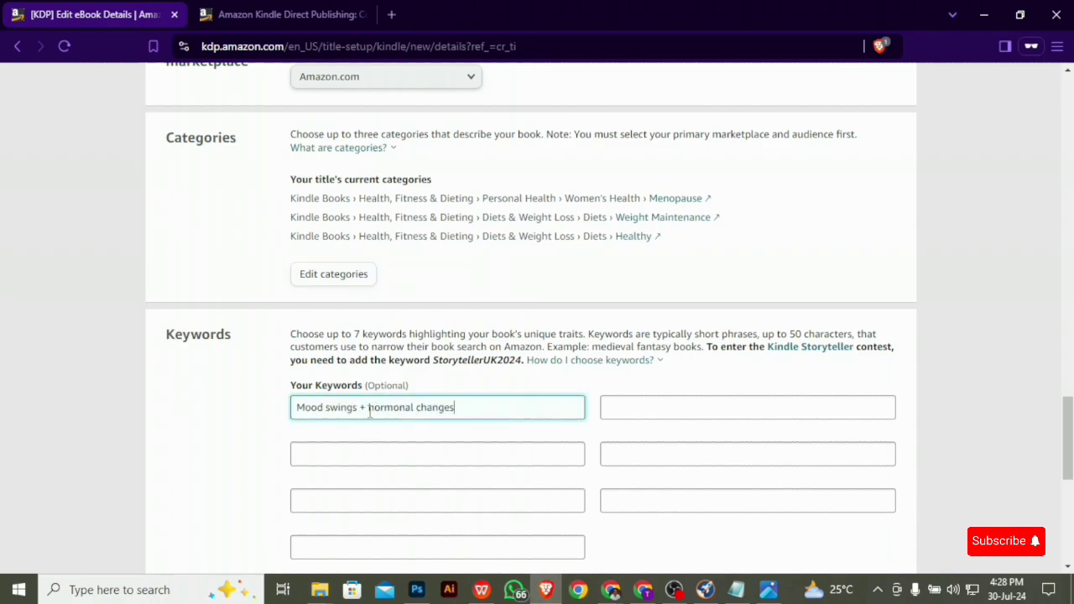
{"action": "key", "text": "BackSpace"}
{"action": "key", "text": "BackSpace"}
{"action": "left_click", "coordinate": [252, 397]}
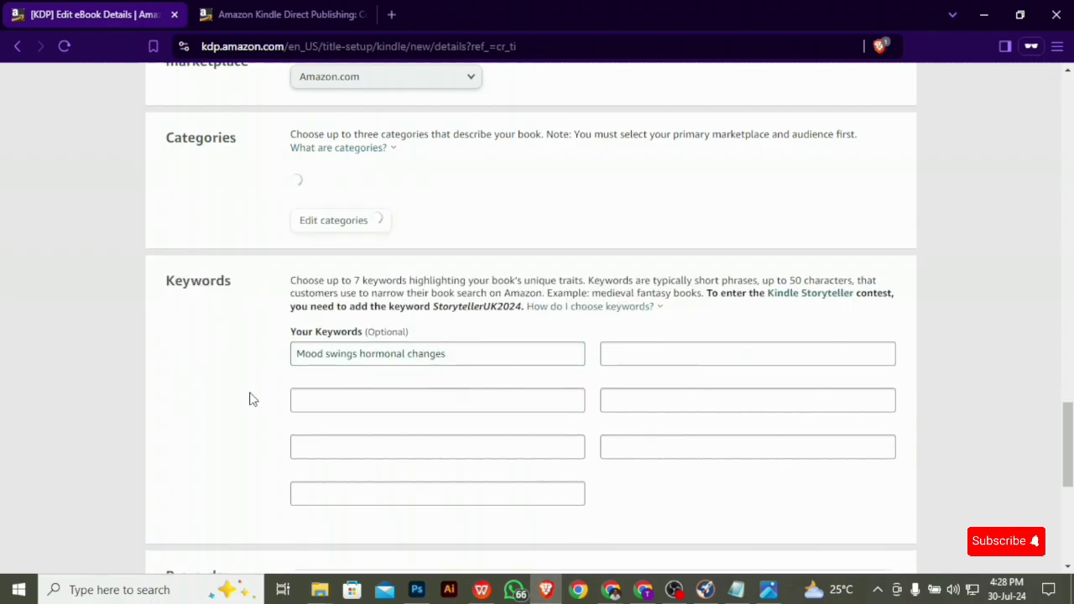
- Switch to ChatGPT and copy the two-tailed keyword "Weight loss + fitness" from the list
{"action": "left_click", "coordinate": [644, 589]}
{"action": "scroll", "coordinate": [420, 351], "scroll_direction": "down", "scroll_amount": 2}
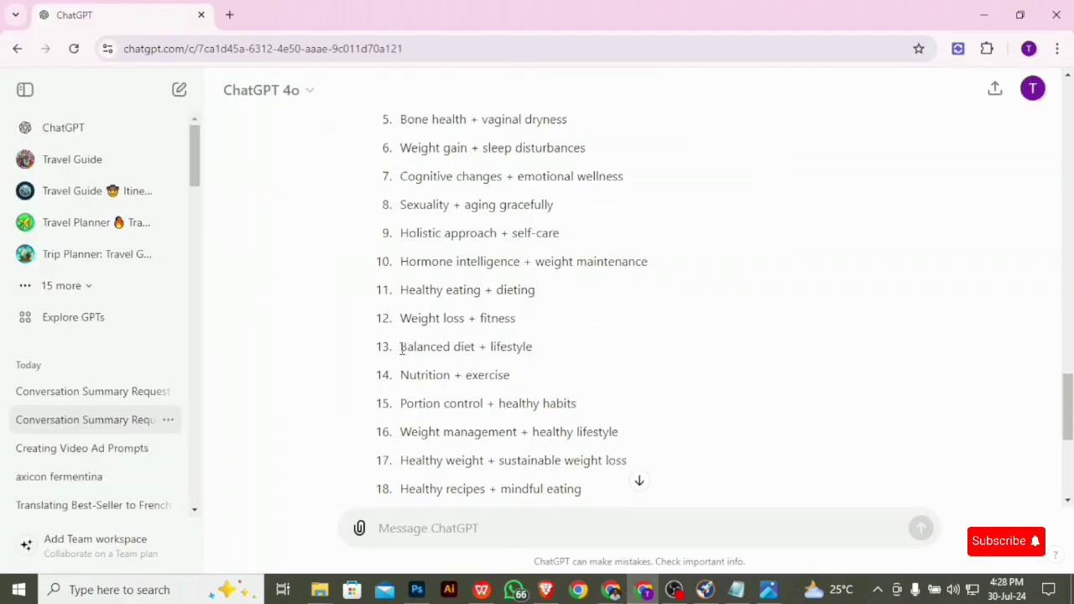
{"action": "left_click_drag", "start_coordinate": [401, 346], "coordinate": [541, 353]}
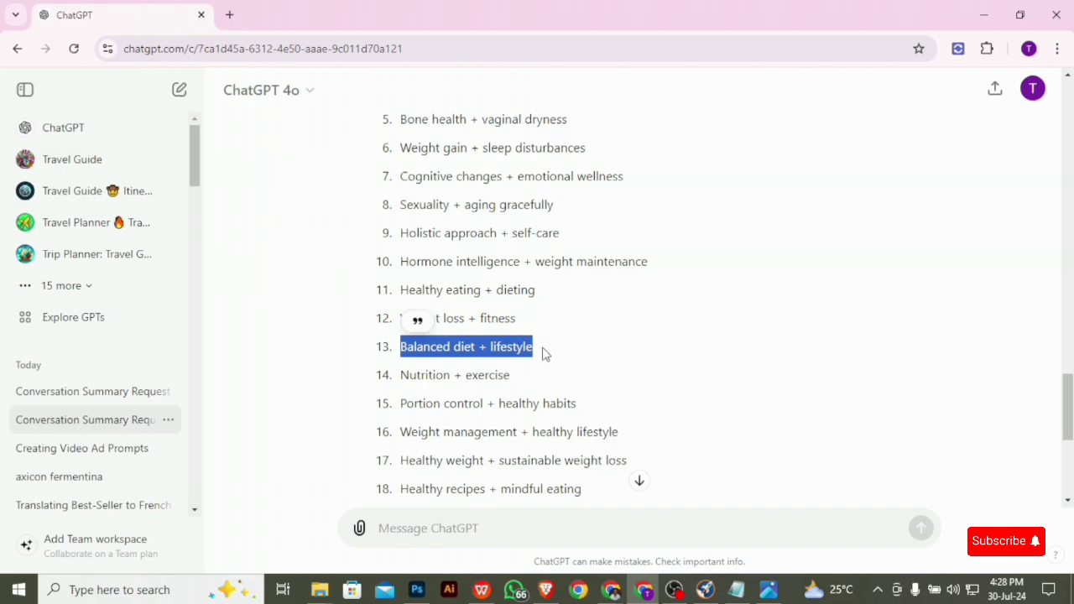
{"action": "left_click", "coordinate": [594, 339]}
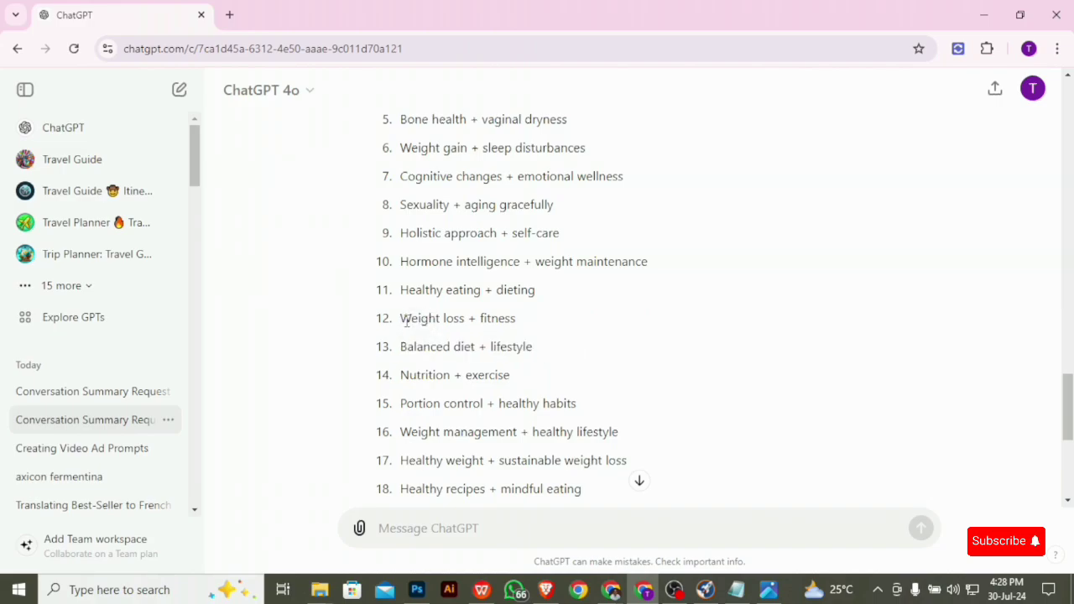
{"action": "left_click_drag", "start_coordinate": [403, 322], "coordinate": [518, 323]}
{"action": "key", "text": "ctrl+c"}
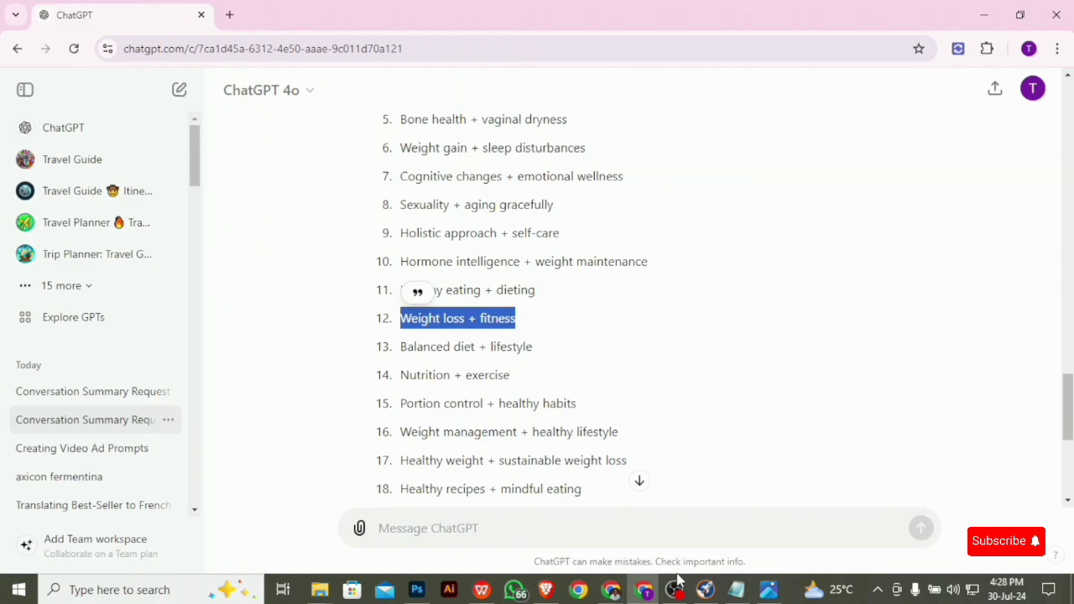
- Return to KDP and enter the copied keyword below the mood swings one as "Weight loss fitness", without the plus sign
{"action": "left_click", "coordinate": [546, 590]}
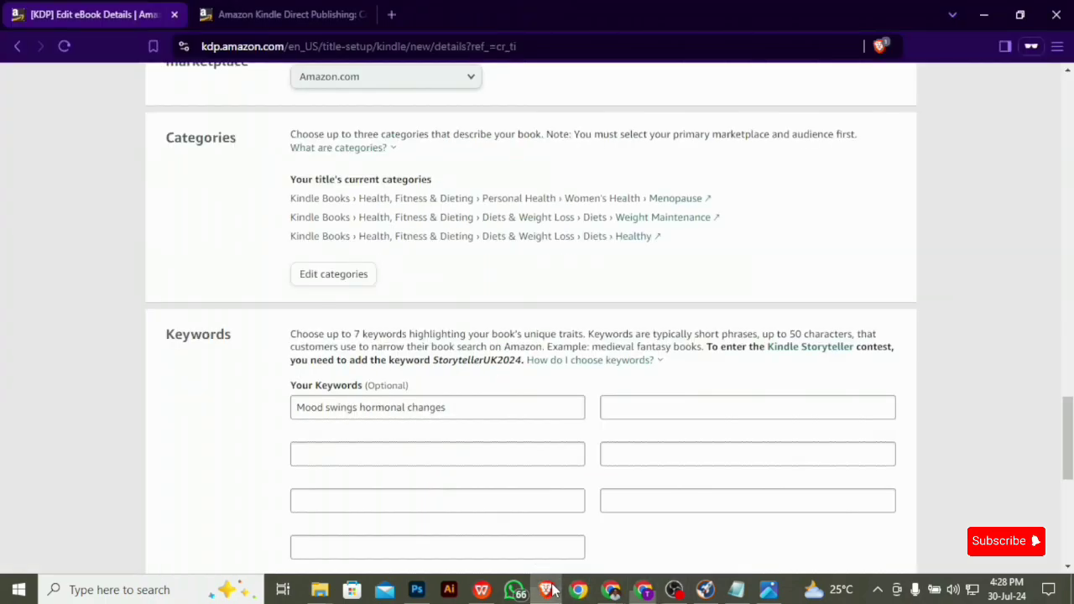
{"action": "left_click", "coordinate": [409, 455]}
{"action": "key", "text": "ctrl+v"}
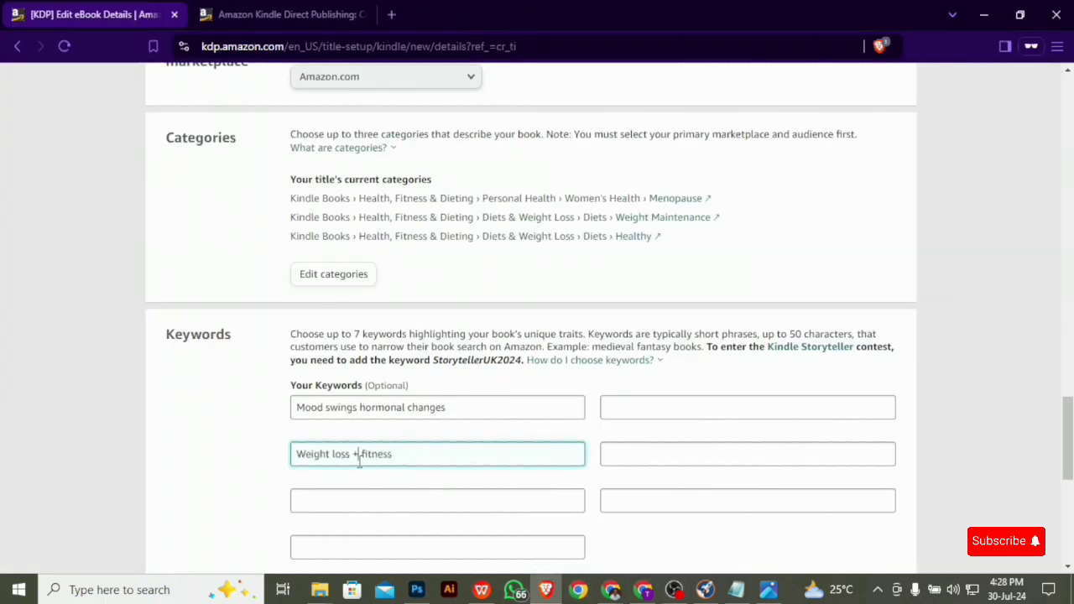
{"action": "left_click", "coordinate": [356, 456]}
{"action": "key", "text": "BackSpace"}
{"action": "key", "text": "BackSpace"}
{"action": "left_click", "coordinate": [475, 500]}
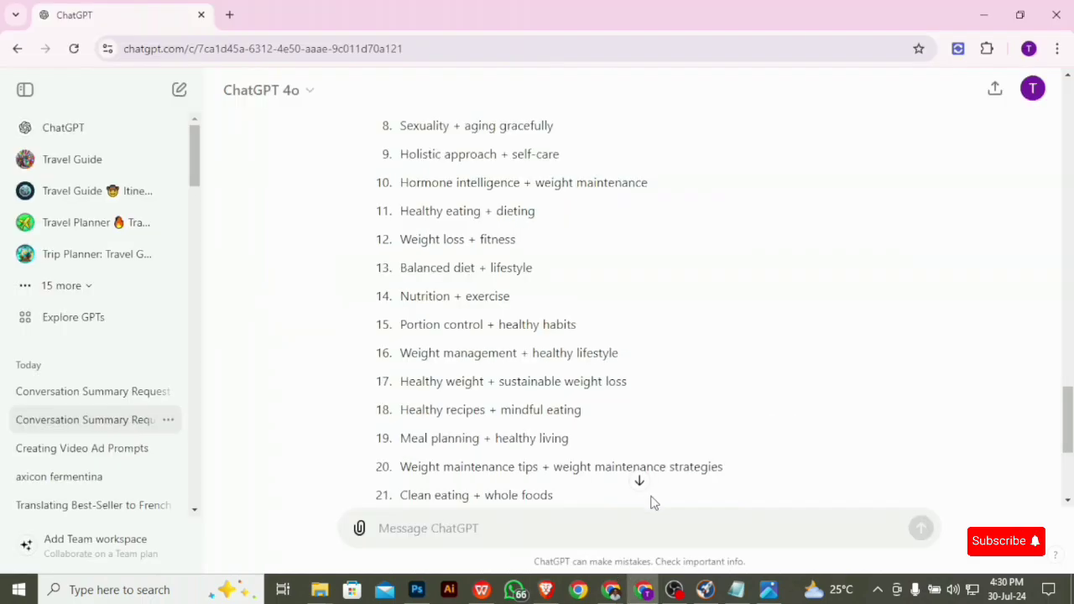
- Switch back to KDP and review the book's chosen categories, entered keywords and pre-order section
{"action": "left_click", "coordinate": [547, 591]}
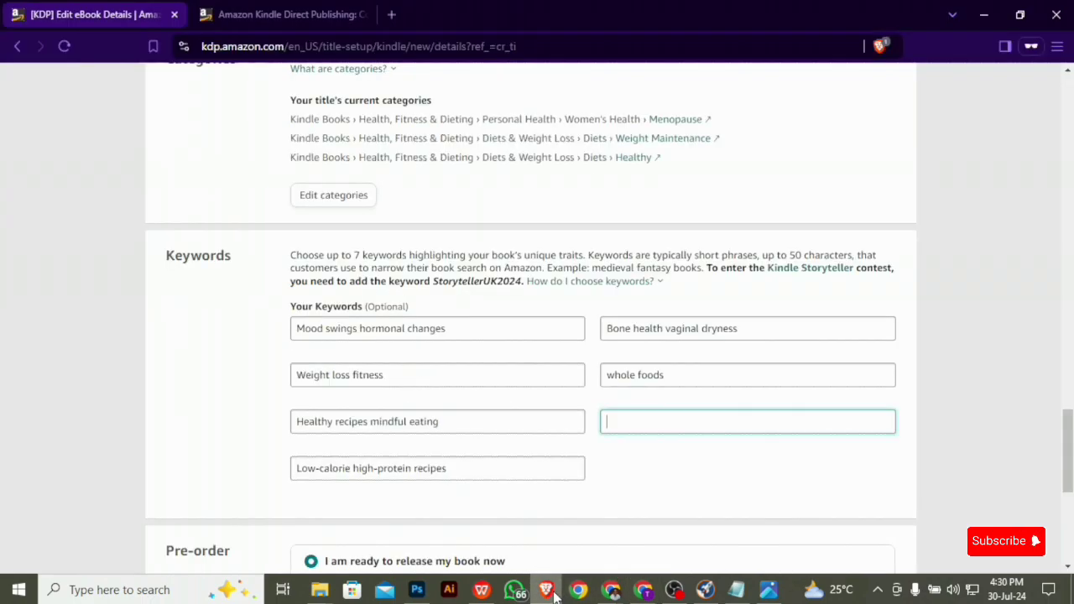
{"action": "left_click", "coordinate": [680, 482]}
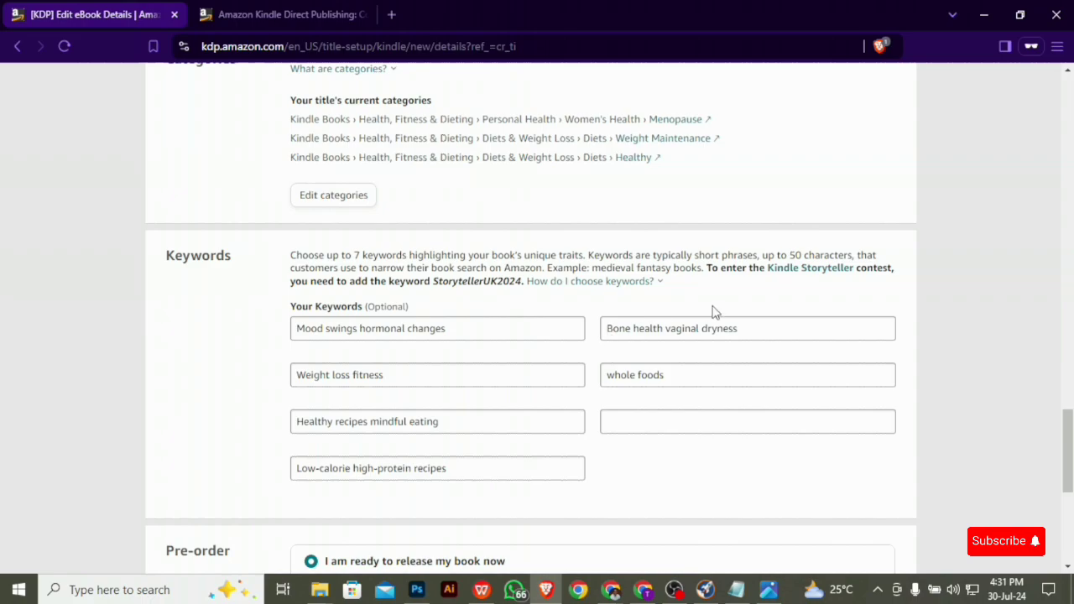
{"action": "scroll", "coordinate": [821, 310], "scroll_direction": "up", "scroll_amount": 1}
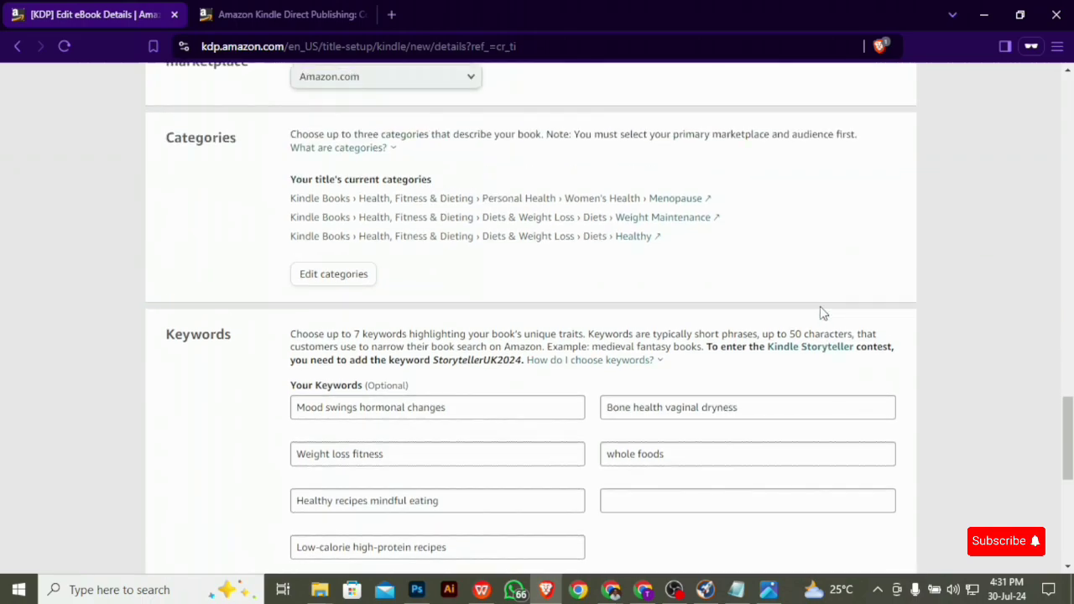
{"action": "scroll", "coordinate": [542, 285], "scroll_direction": "down", "scroll_amount": 1}
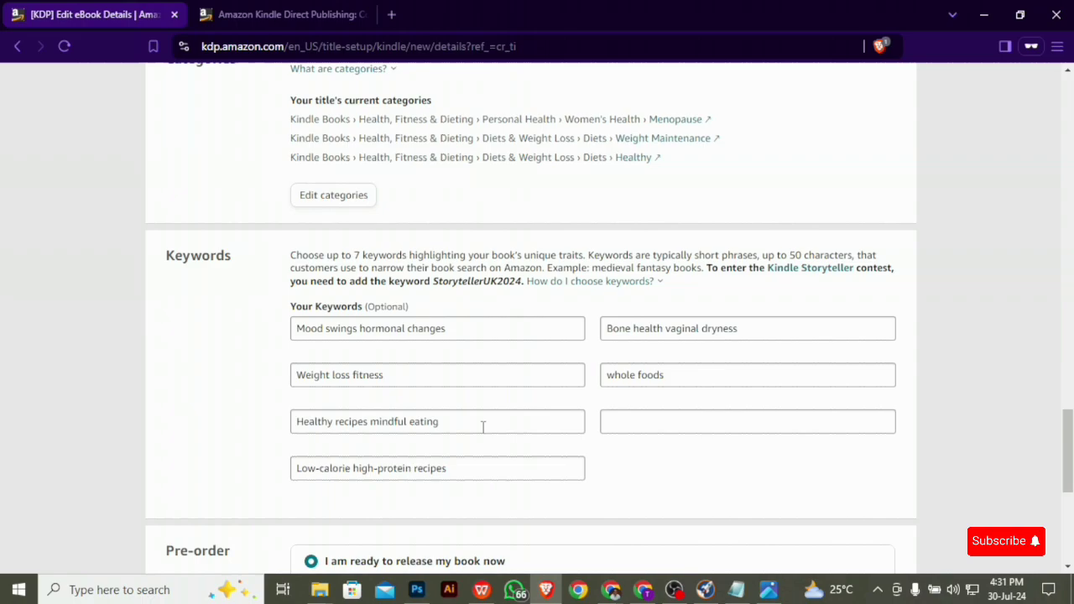
{"action": "scroll", "coordinate": [483, 427], "scroll_direction": "up", "scroll_amount": 1}
{"action": "scroll", "coordinate": [501, 432], "scroll_direction": "down", "scroll_amount": 2}
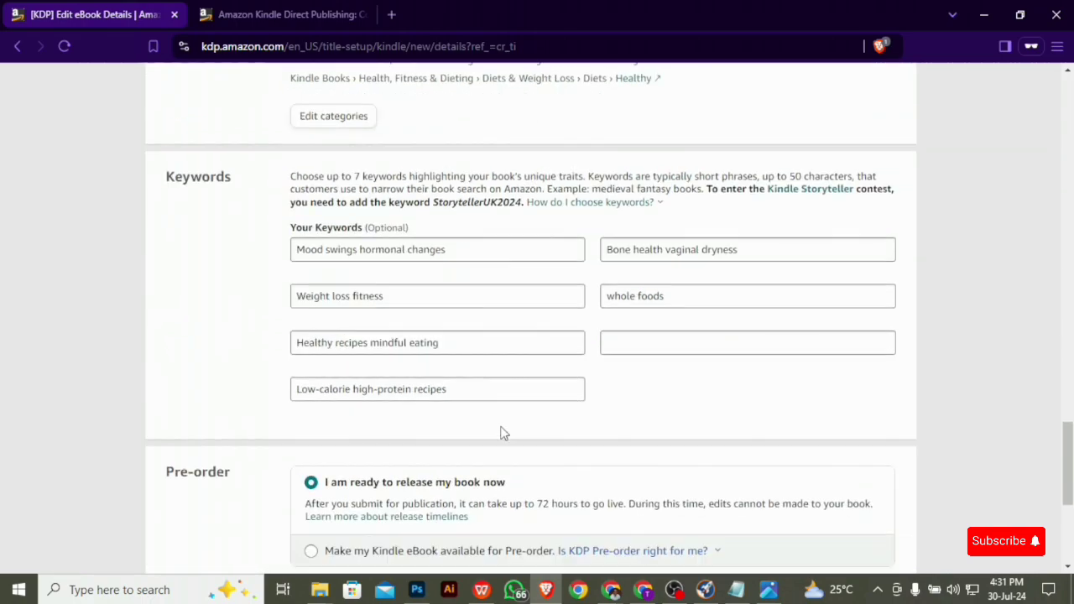
{"action": "scroll", "coordinate": [560, 407], "scroll_direction": "up", "scroll_amount": 2}
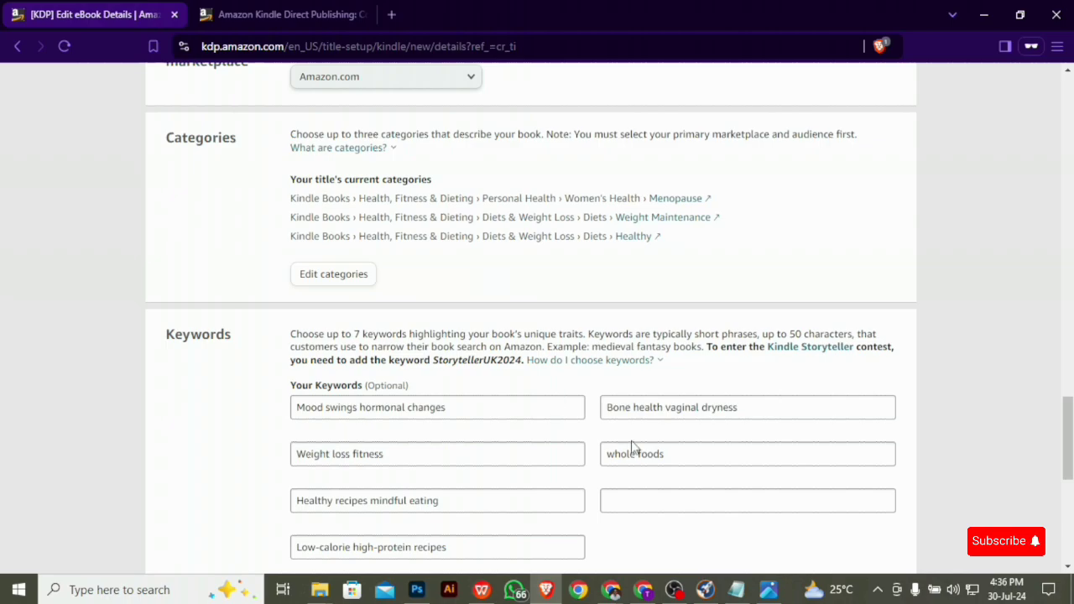
{"action": "scroll", "coordinate": [642, 405], "scroll_direction": "down", "scroll_amount": 3}
{"action": "scroll", "coordinate": [646, 403], "scroll_direction": "up", "scroll_amount": 5}
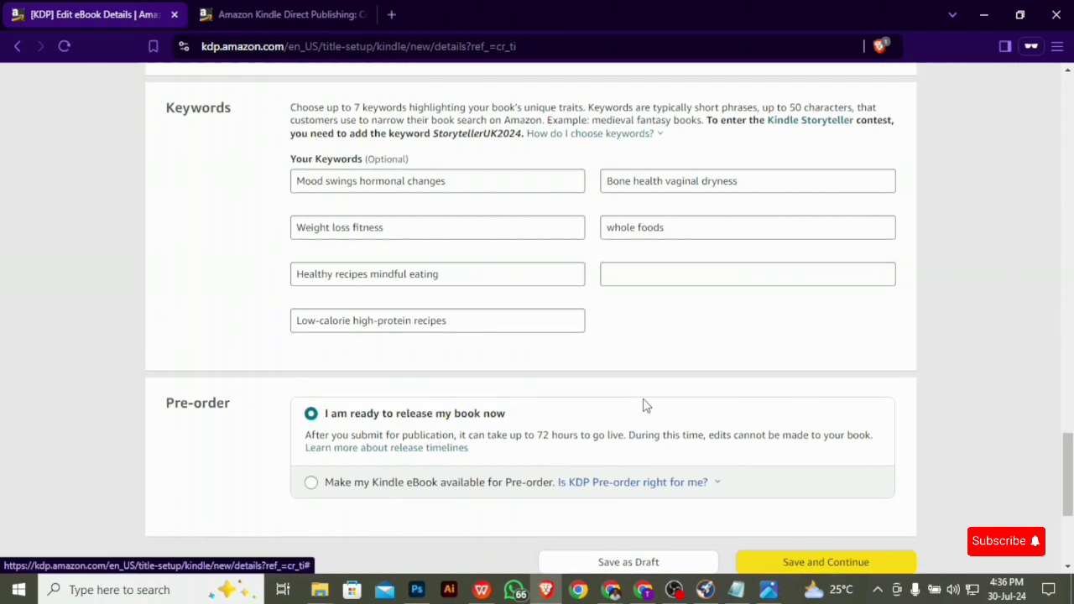
{"action": "scroll", "coordinate": [647, 403], "scroll_direction": "up", "scroll_amount": 2}
{"action": "scroll", "coordinate": [651, 405], "scroll_direction": "down", "scroll_amount": 4}
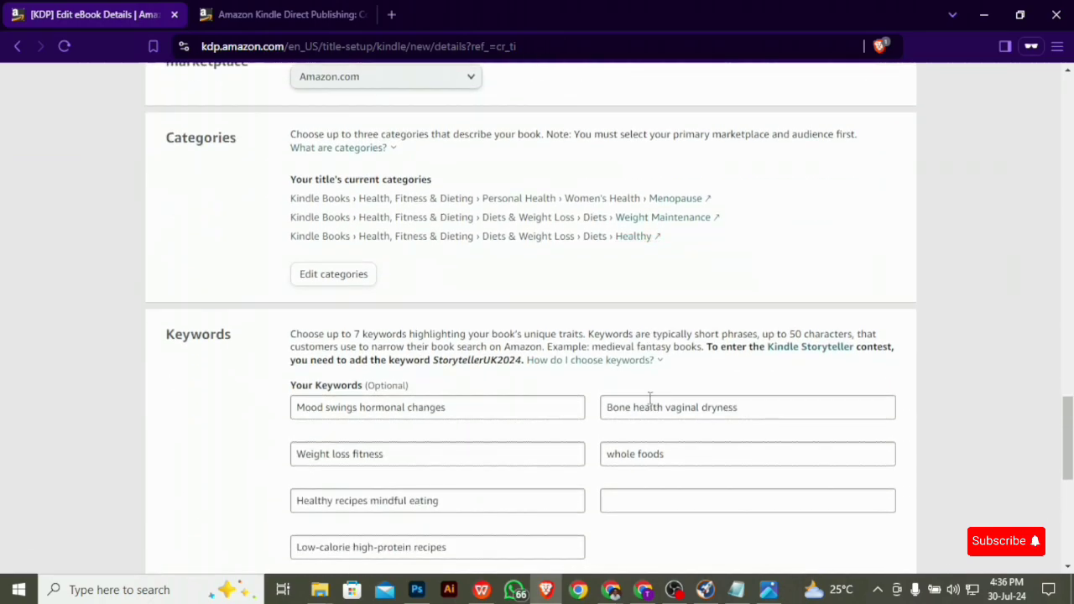
{"action": "scroll", "coordinate": [649, 401], "scroll_direction": "down", "scroll_amount": 1}
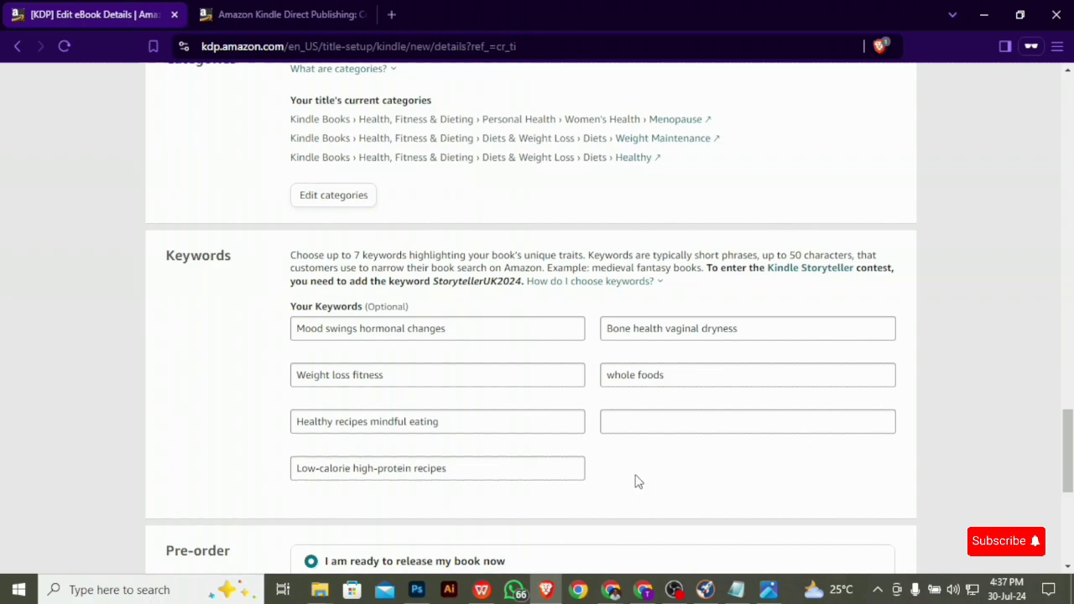
- Look back over the remaining eBook details, from the publishing rights up to the book title and language
{"action": "scroll", "coordinate": [698, 383], "scroll_direction": "up", "scroll_amount": 10}
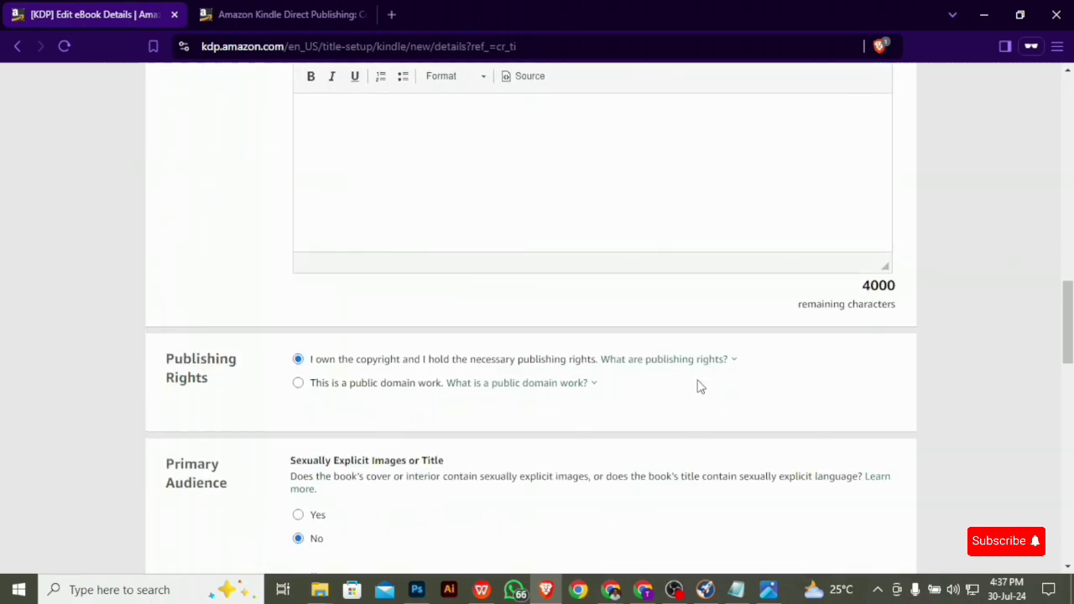
{"action": "scroll", "coordinate": [700, 387], "scroll_direction": "up", "scroll_amount": 8}
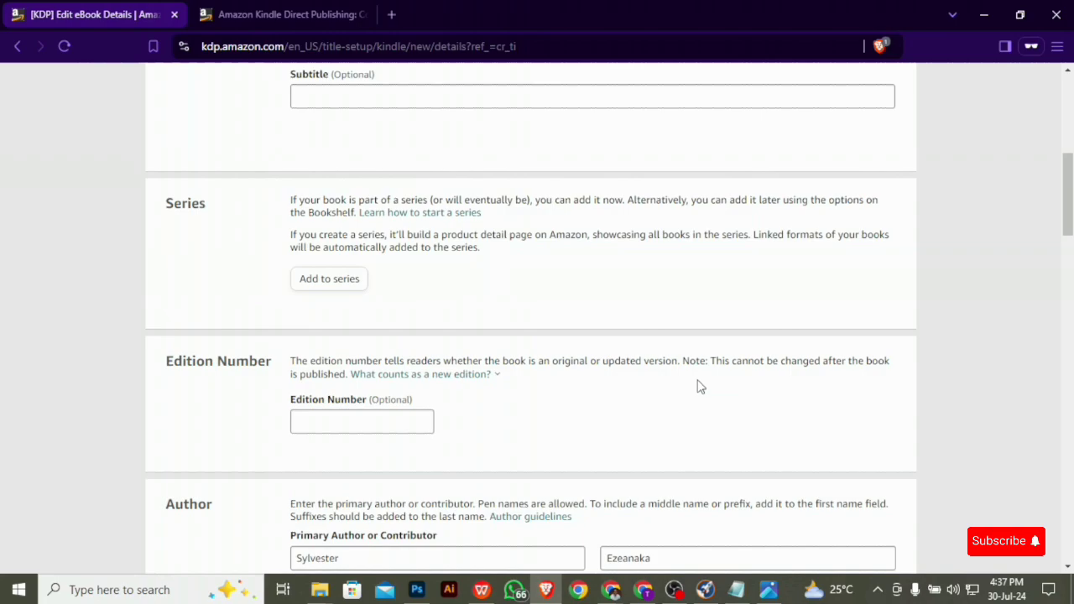
{"action": "scroll", "coordinate": [701, 386], "scroll_direction": "up", "scroll_amount": 6}
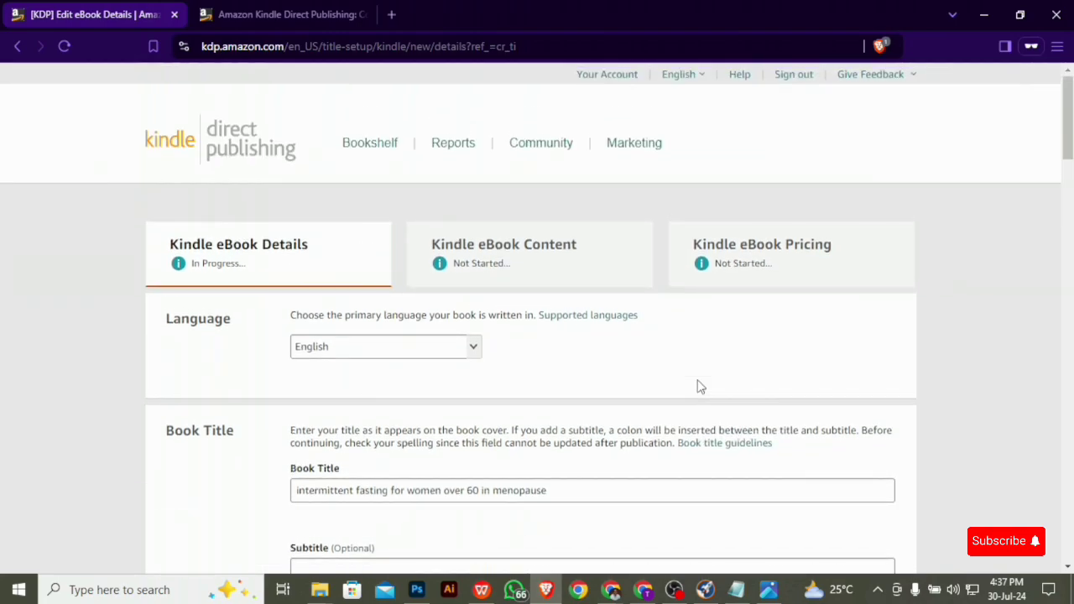